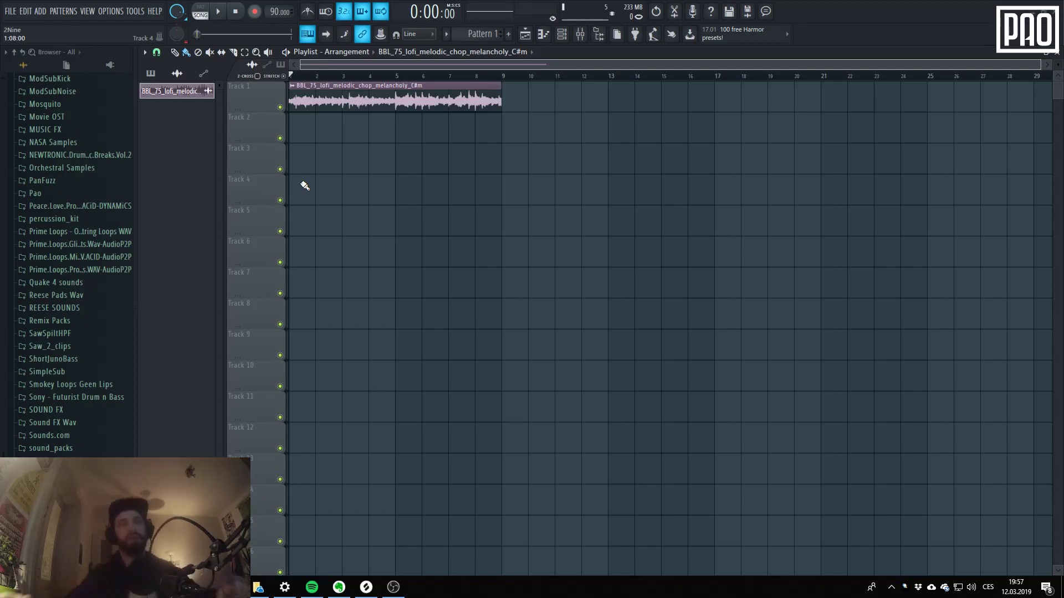
# - Set the Channel Rack filter to All and move the rack below Track 1's clip
pyautogui.click(563, 37)
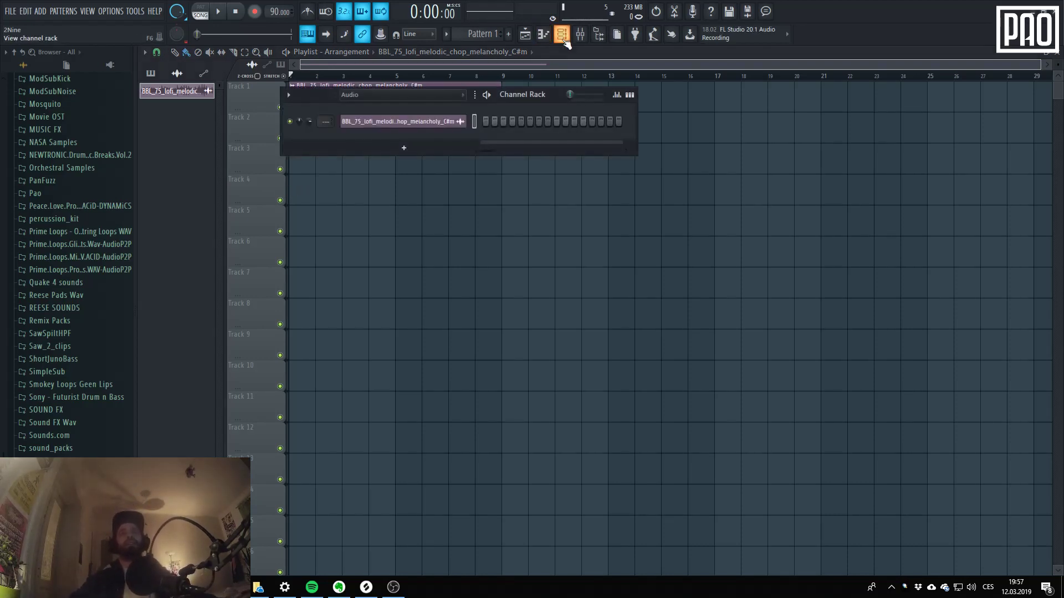
pyautogui.click(385, 95)
pyautogui.click(380, 112)
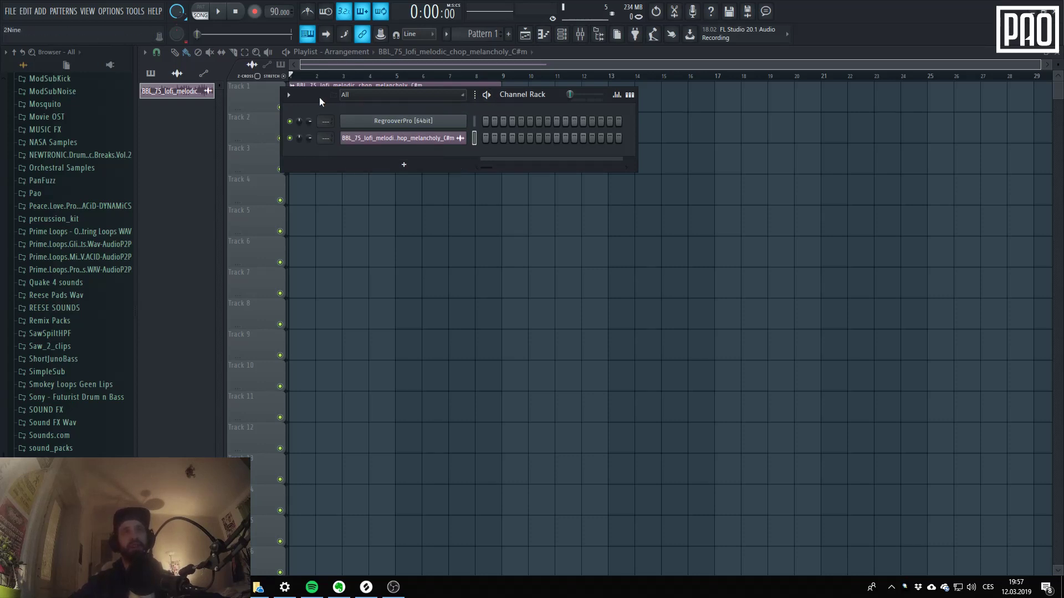
pyautogui.moveTo(319, 97); pyautogui.dragTo(376, 249)
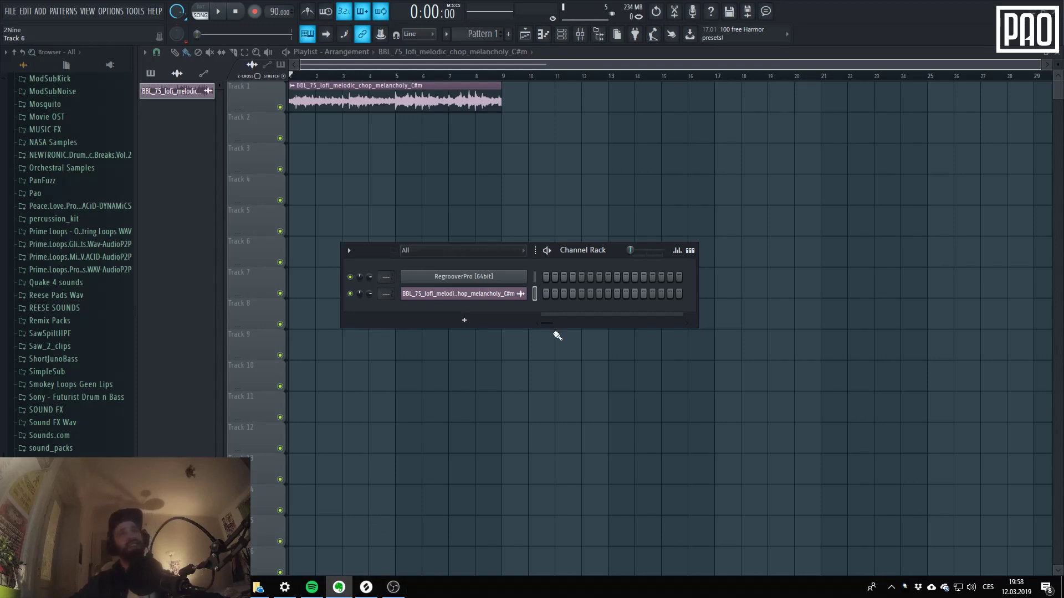
# - Open the RegrooverPro plugin from the Channel Rack and dismiss its Getting Started screen
pyautogui.click(463, 276)
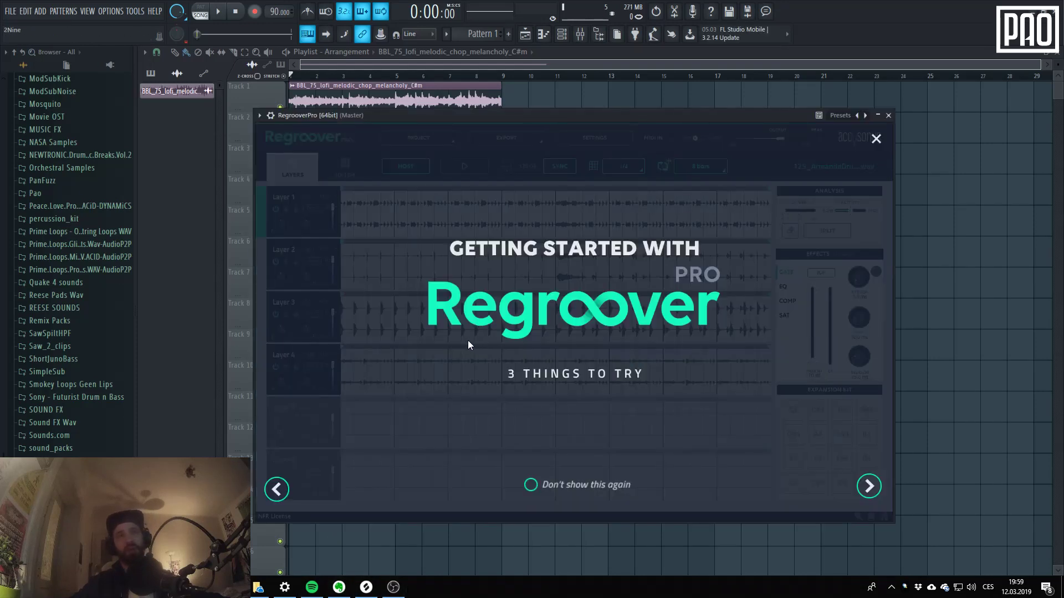
pyautogui.moveTo(575, 116)
pyautogui.mouseDown()
pyautogui.moveTo(556, 109)
pyautogui.moveTo(583, 114)
pyautogui.mouseUp()
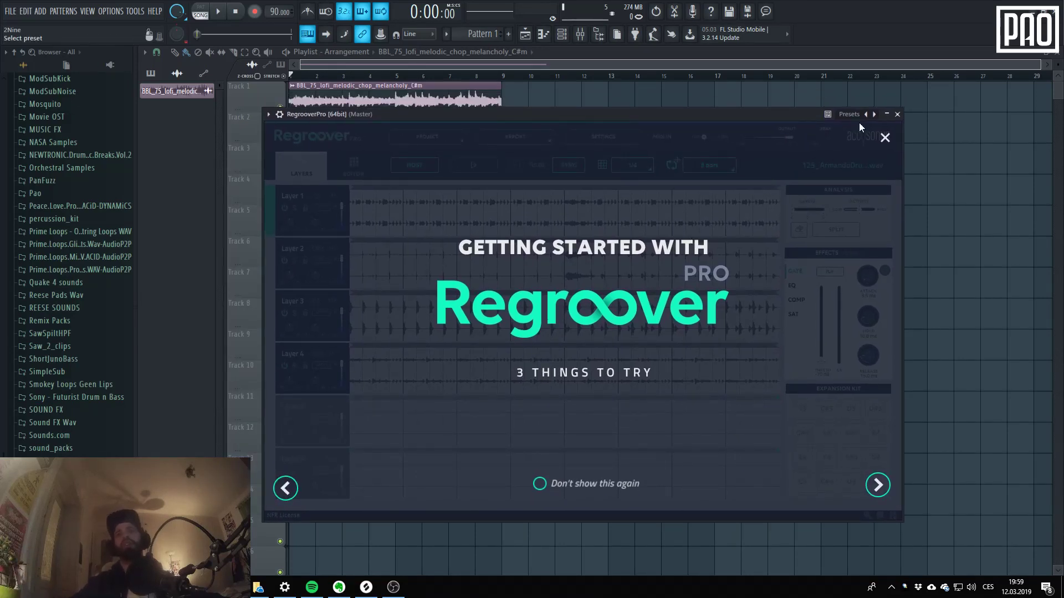
pyautogui.click(885, 146)
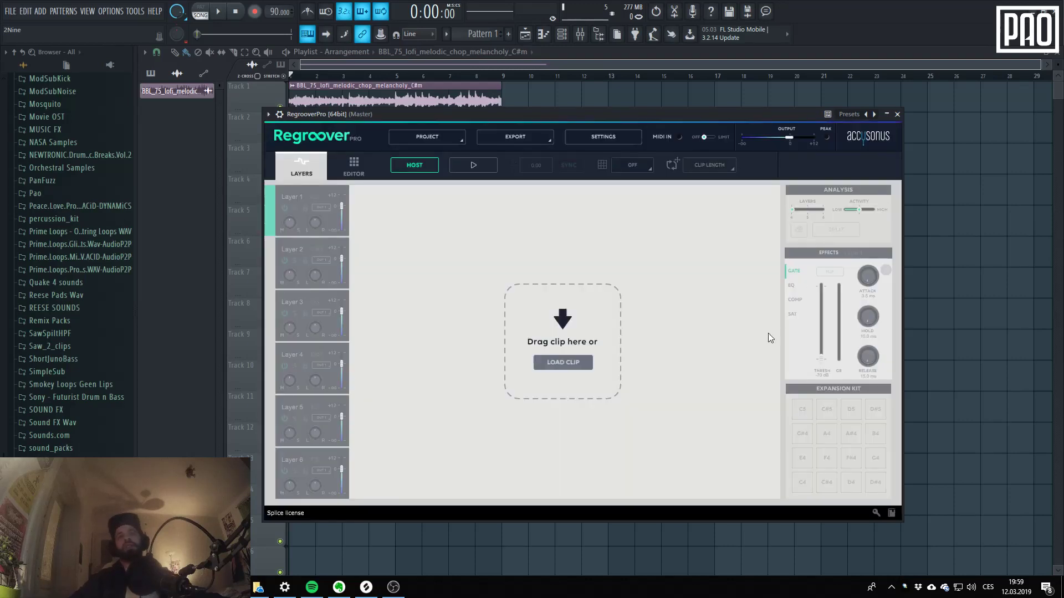
# - Drag AVB_89_Chariot_Full.wav from Splice into Regroover to split it into four layers
pyautogui.click(359, 590)
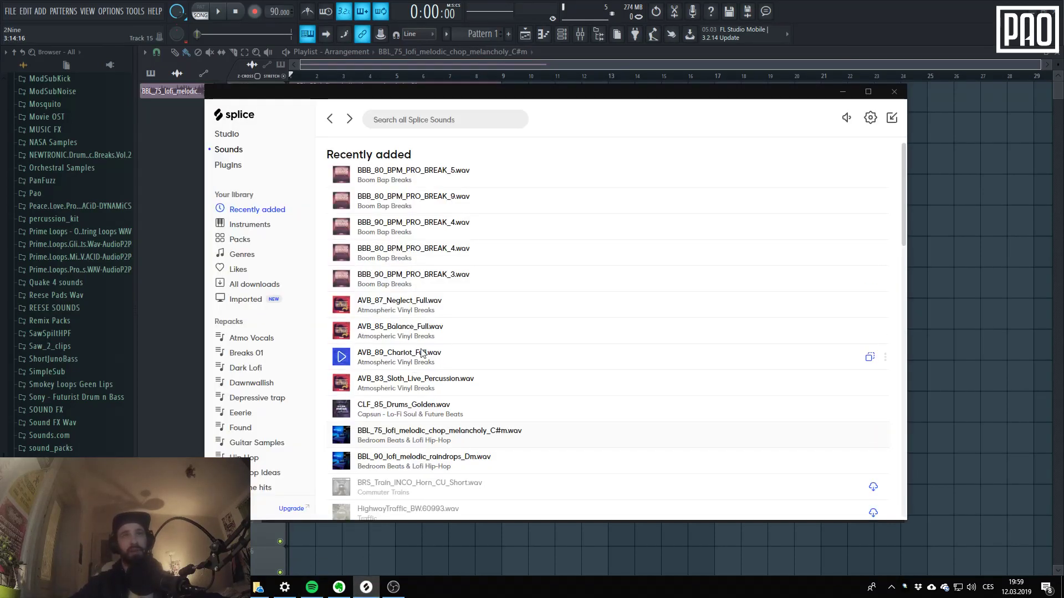
pyautogui.moveTo(416, 353); pyautogui.dragTo(520, 346)
pyautogui.hotkey('alt', 'Tab')
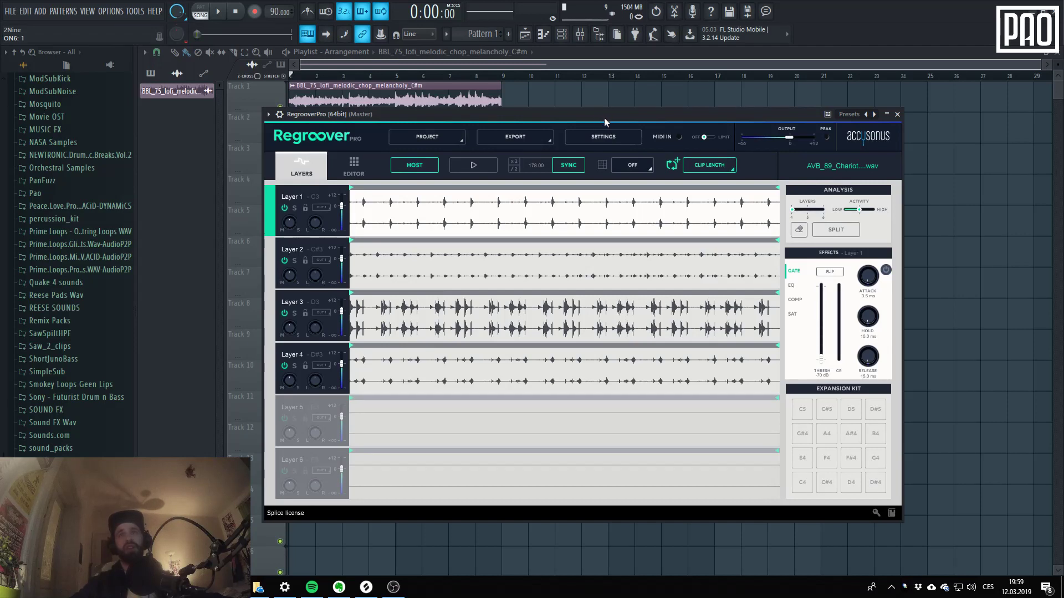
# - Nudge the Regroover window up and left, then bring Splice Desktop forward
pyautogui.moveTo(630, 118); pyautogui.dragTo(606, 108)
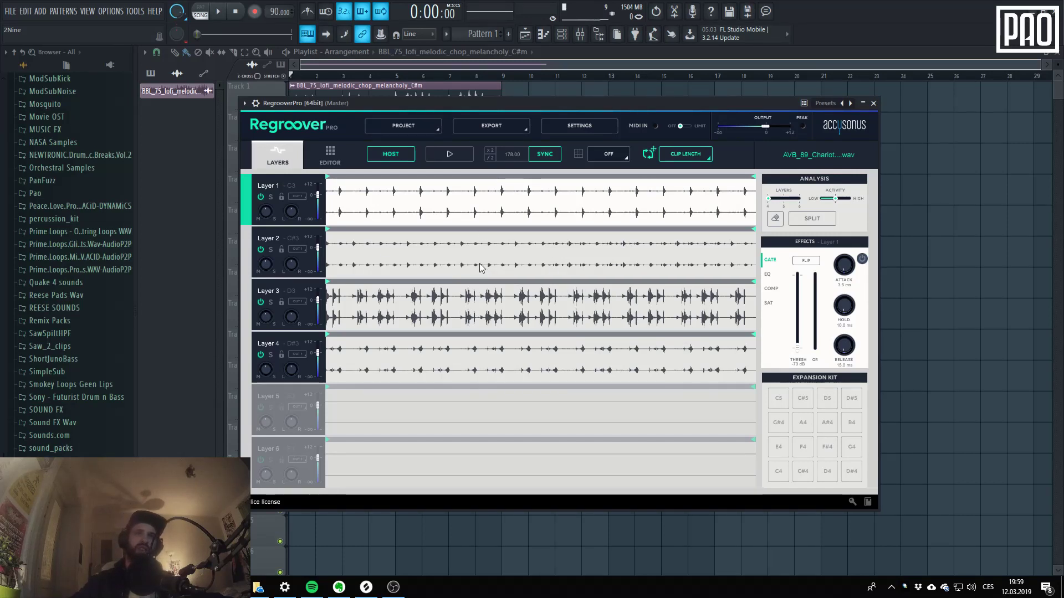
pyautogui.hotkey('alt', 'Tab')
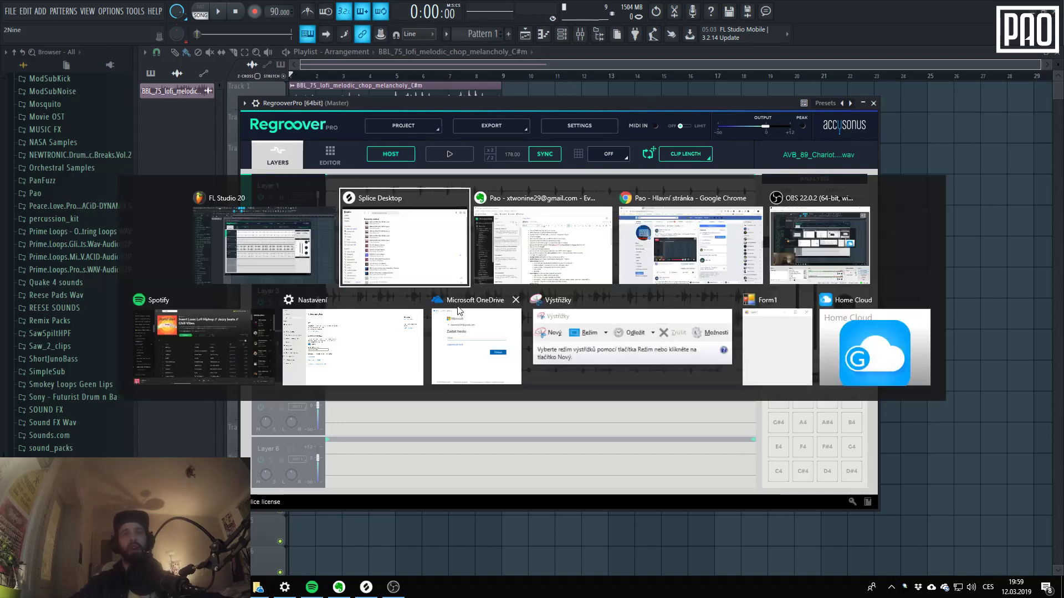
# - Preview the AVB_89_Chariot_Full.wav break in Splice several times, then return to FL Studio
pyautogui.click(340, 361)
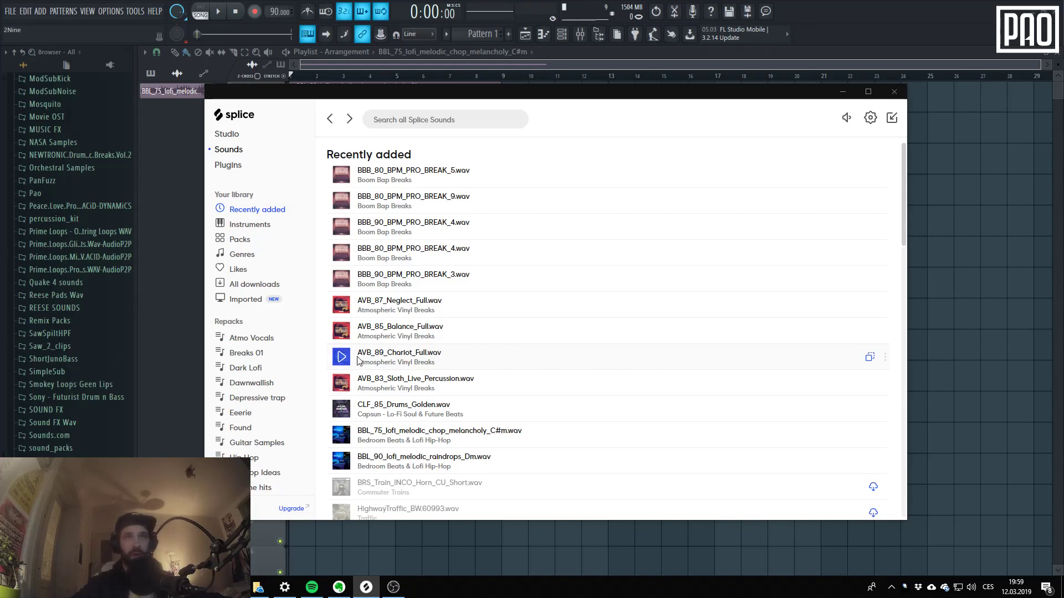
pyautogui.click(346, 359)
pyautogui.click(347, 359)
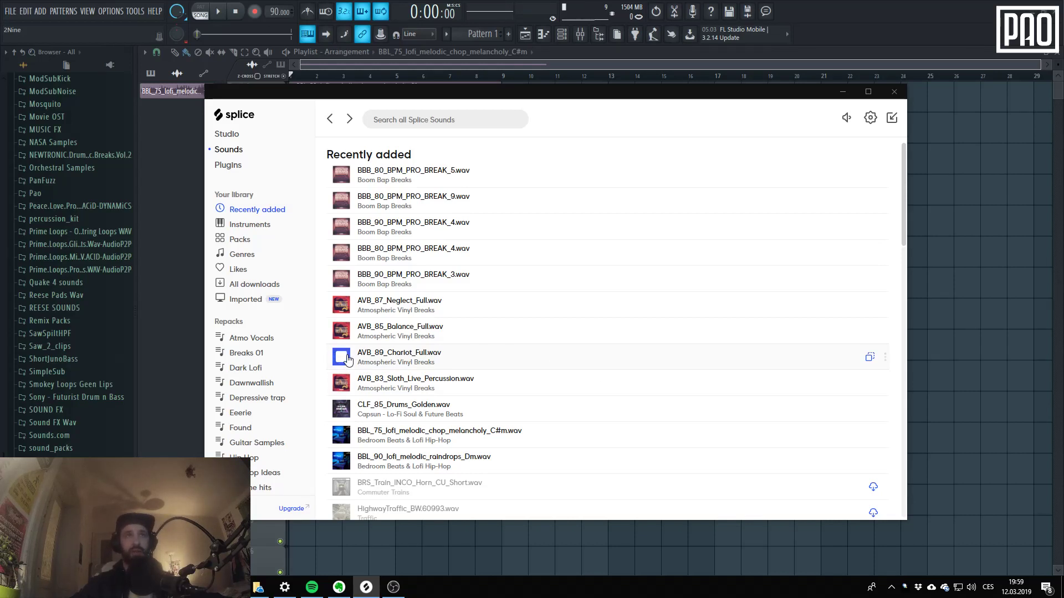
pyautogui.click(348, 360)
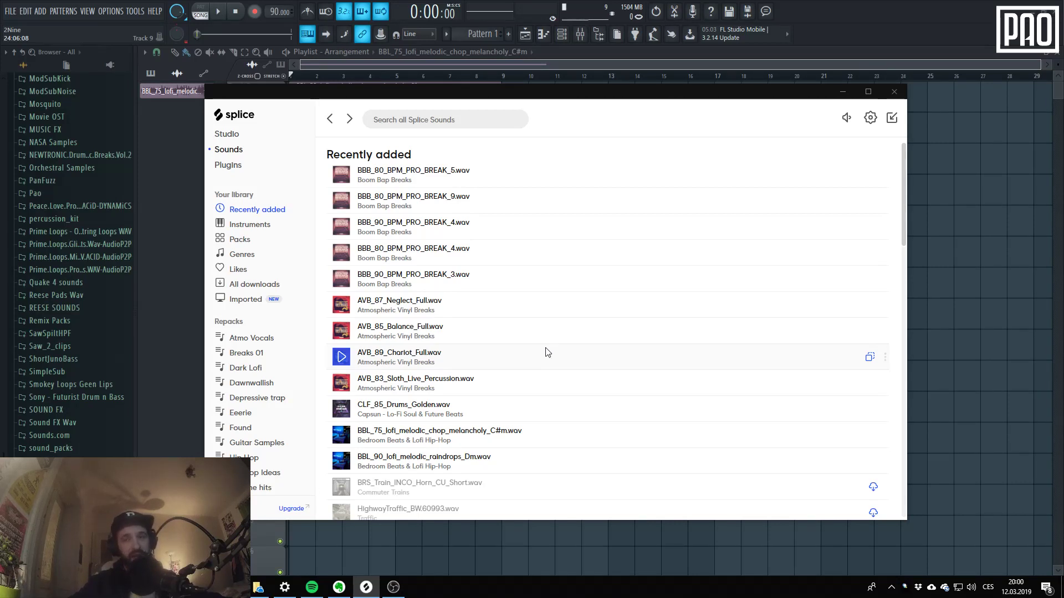
pyautogui.click(341, 357)
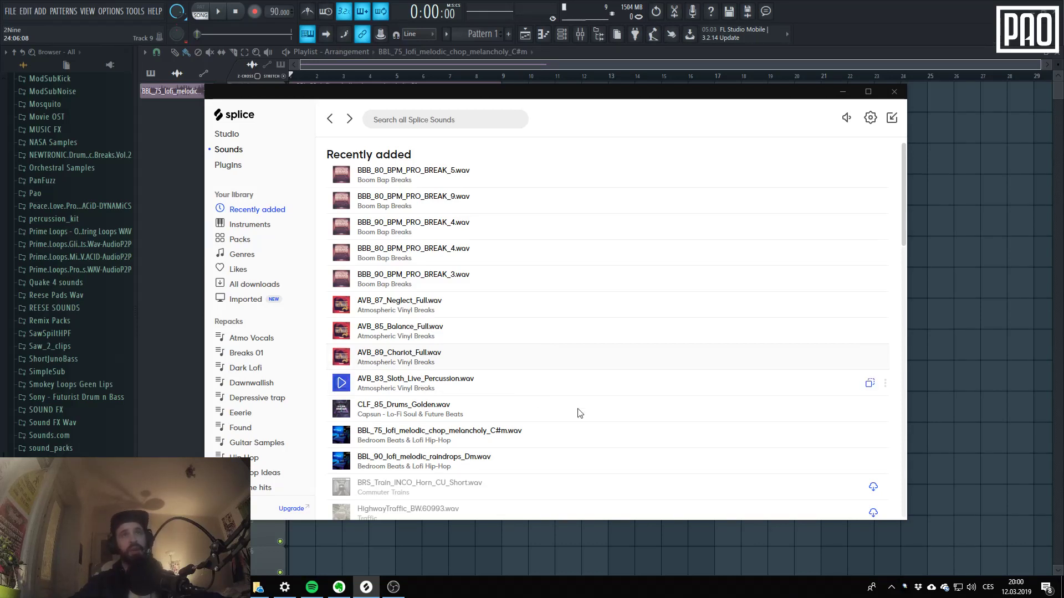
pyautogui.click(534, 68)
# - Reopen Regroover, audition soloed Layer 1, and halve the tempo from 176.00 to 88.00
pyautogui.click(561, 35)
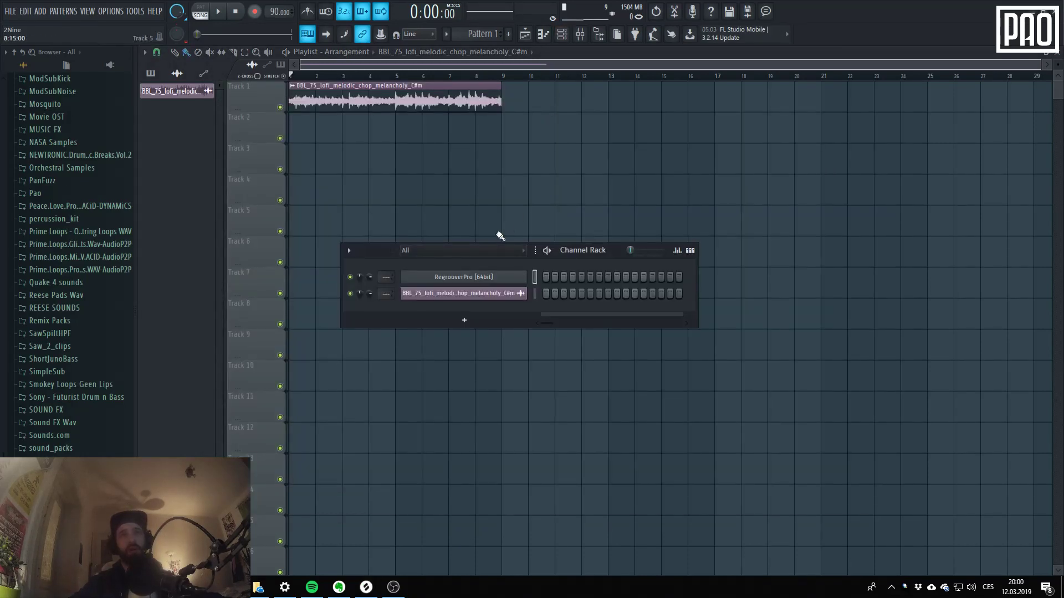
pyautogui.click(451, 275)
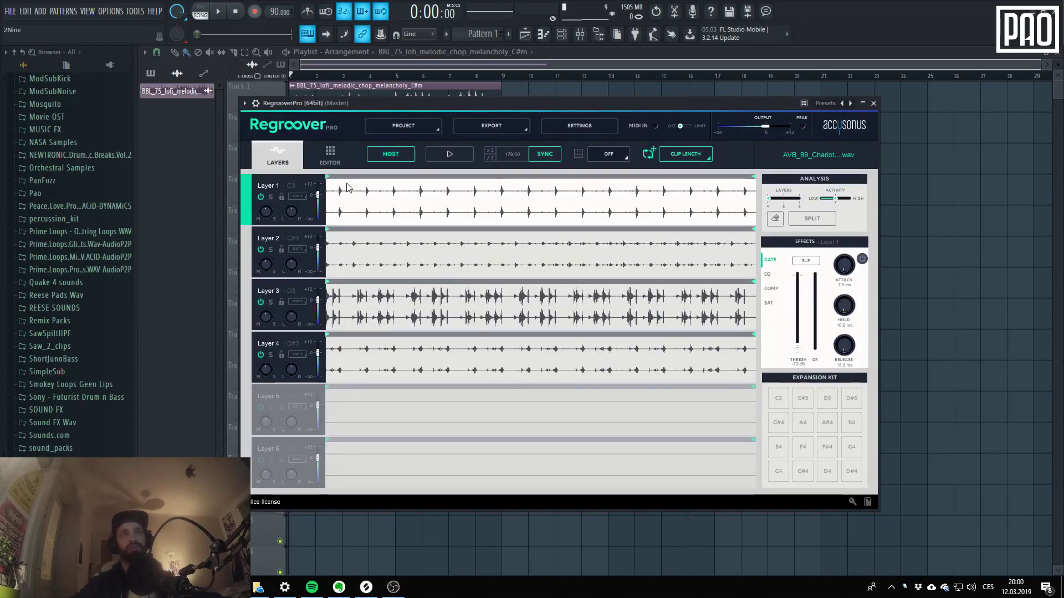
pyautogui.click(271, 198)
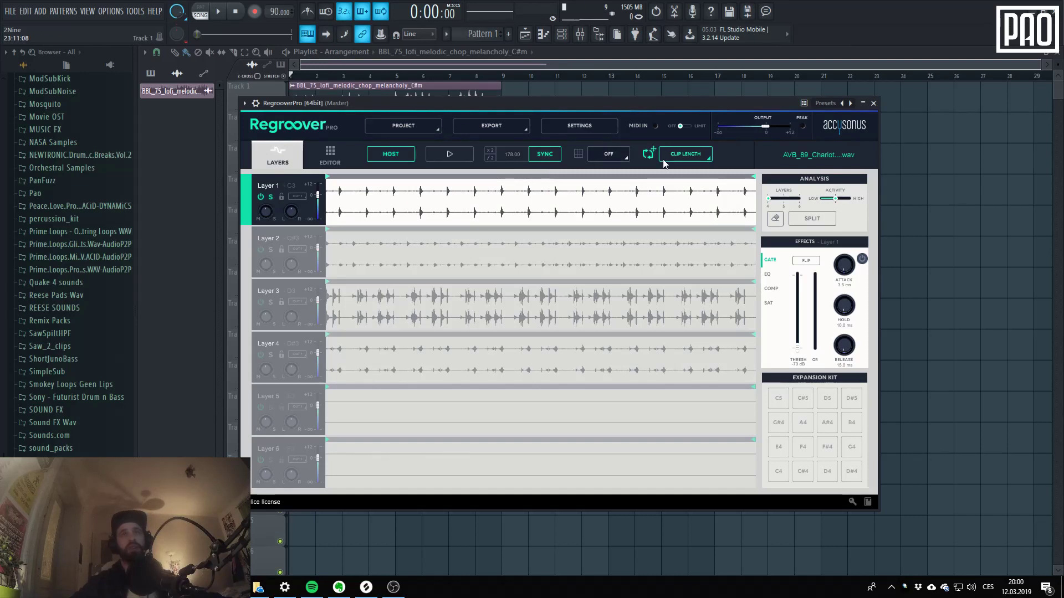
pyautogui.click(446, 162)
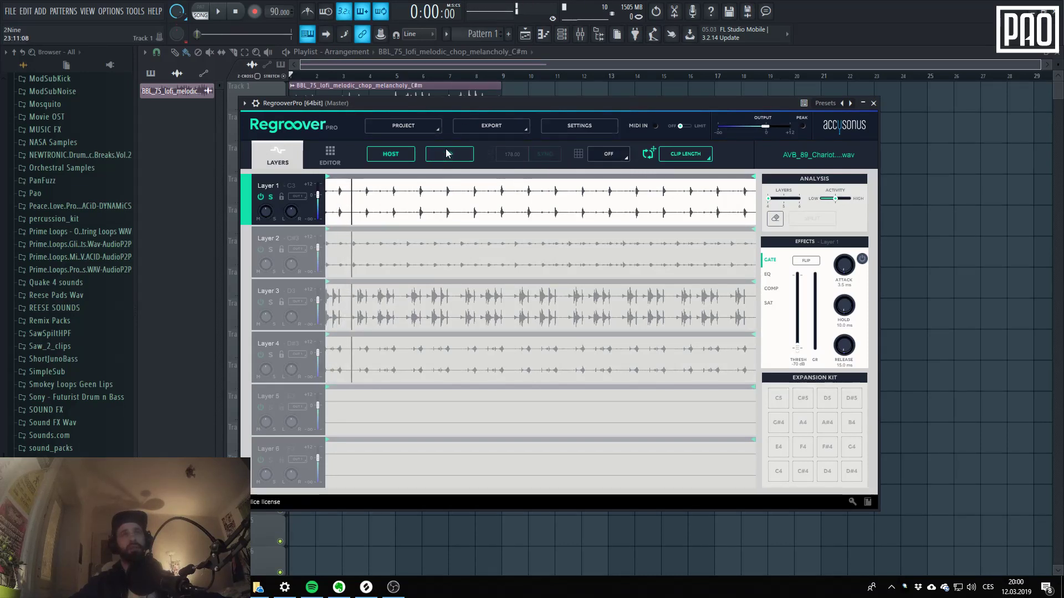
pyautogui.click(454, 154)
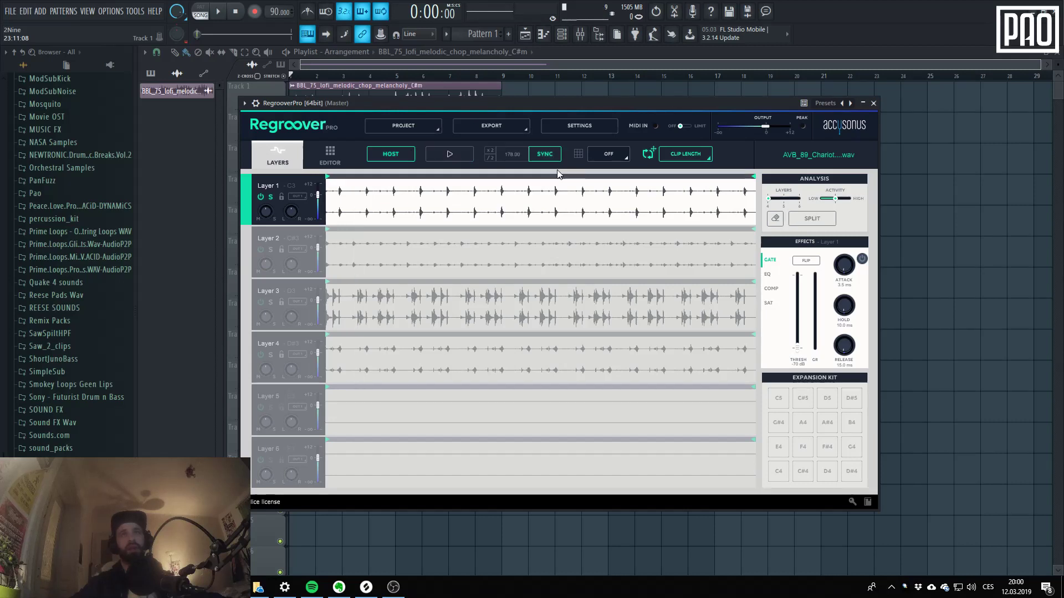
pyautogui.click(493, 157)
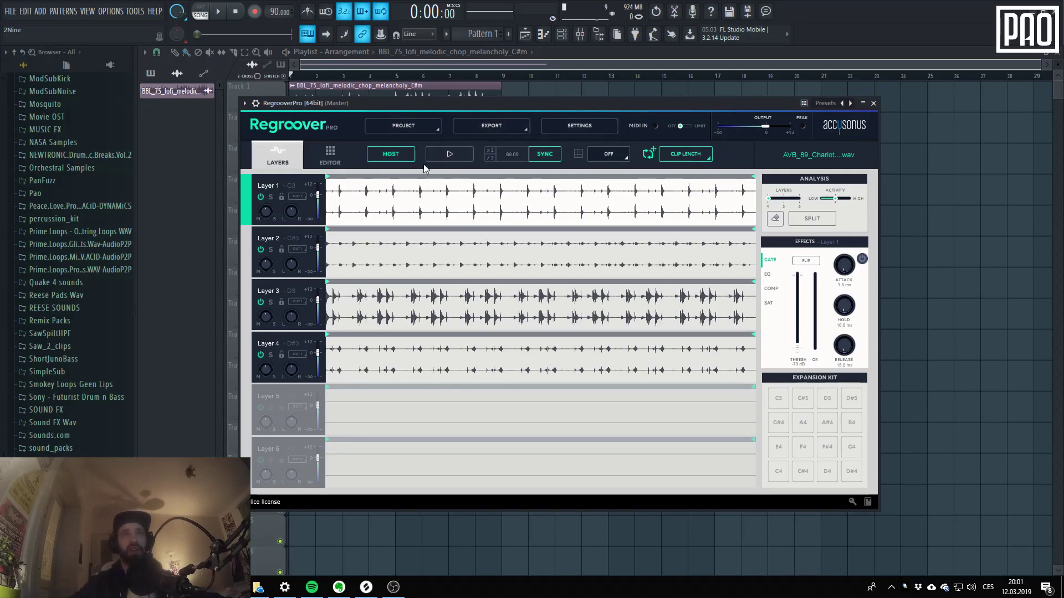
# - Audition the break standalone and host-synced with the project, then set tempo to 89.00
pyautogui.click(391, 154)
pyautogui.click(450, 154)
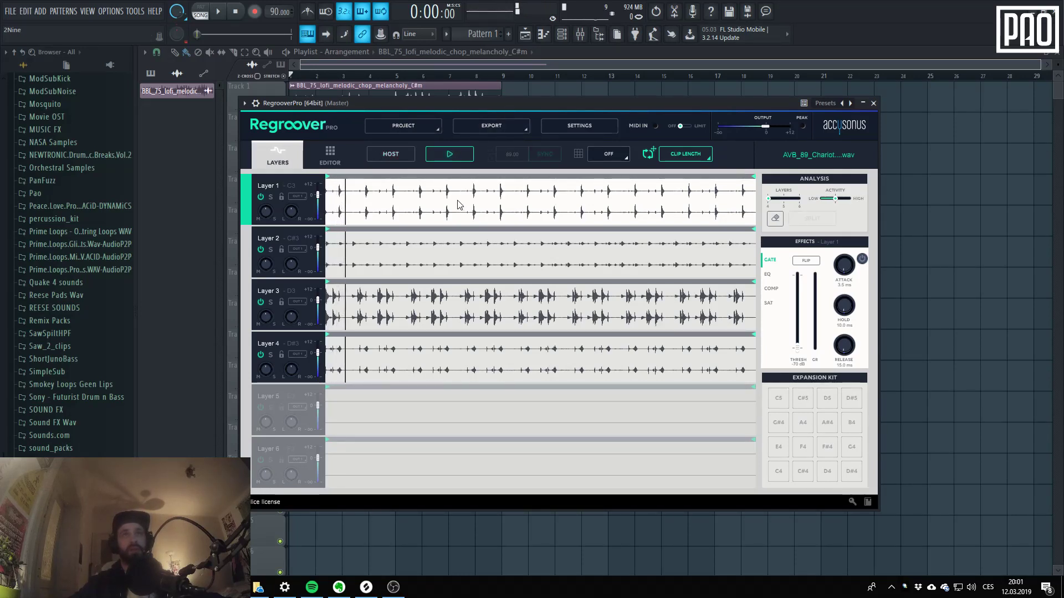
pyautogui.click(449, 154)
pyautogui.click(391, 154)
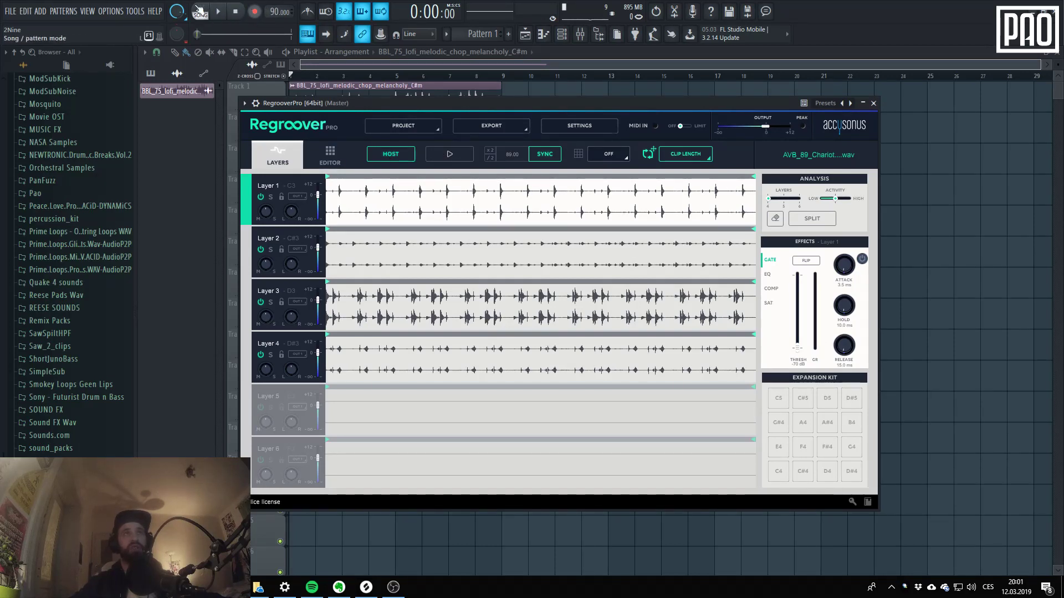
pyautogui.press('space')
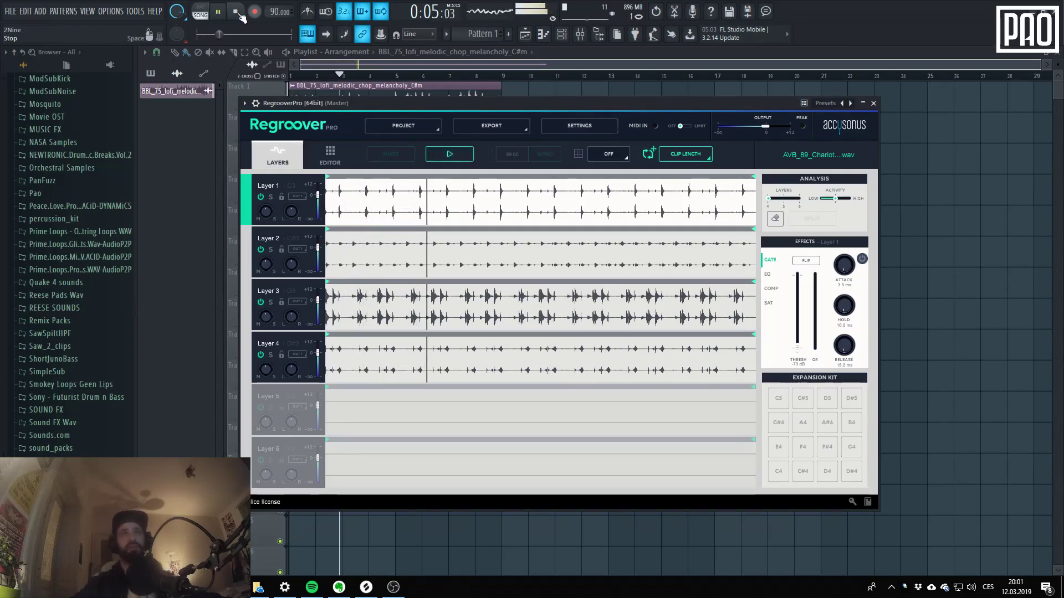
pyautogui.click(237, 13)
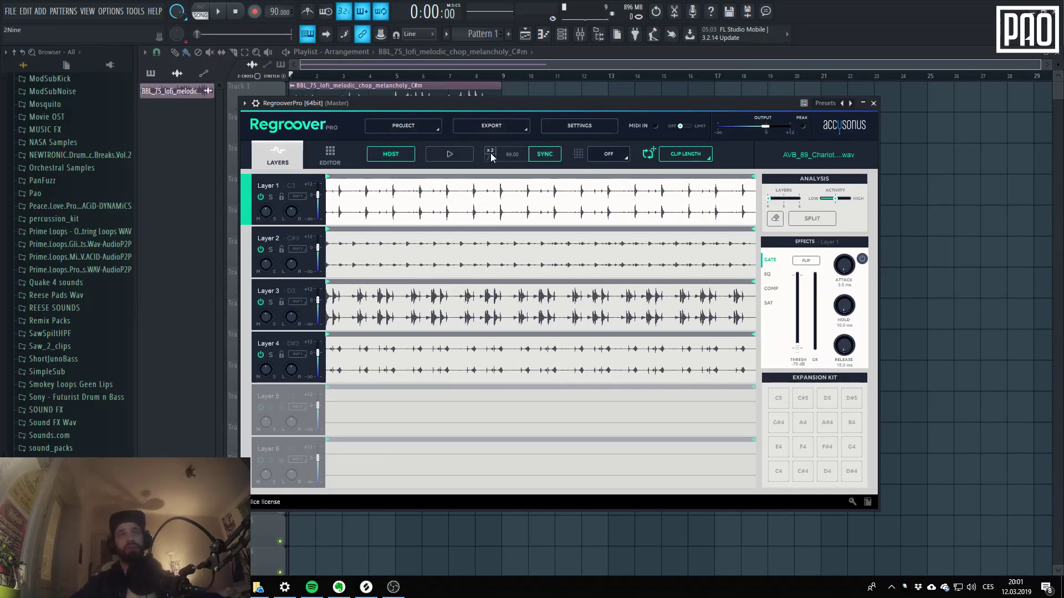
pyautogui.scroll(1, 505, 151)
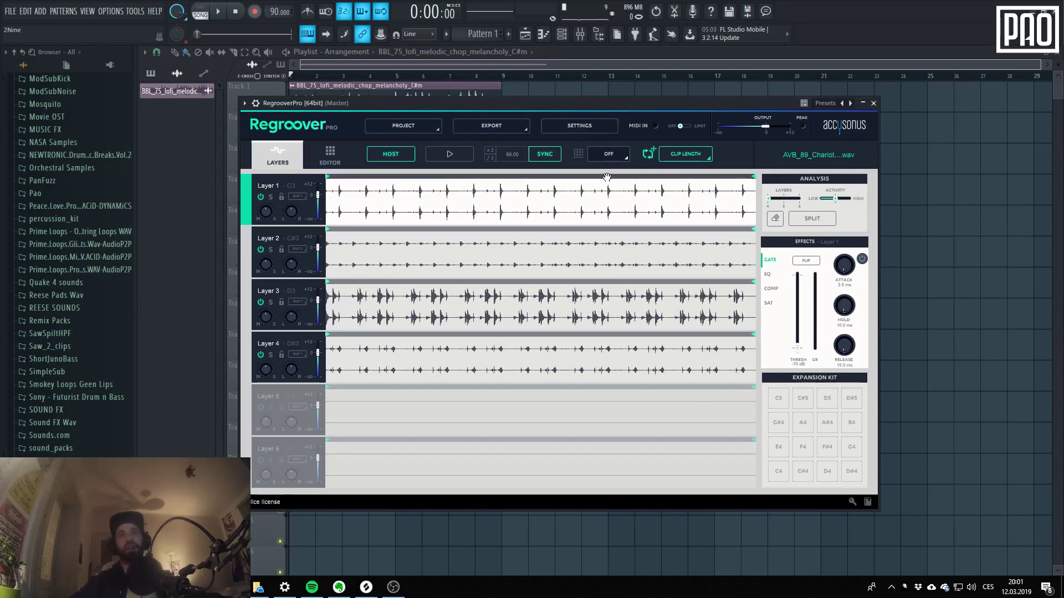
# - Try Regroover grid sizes of 4 bars, 2 bars, 1 bar and 1/4
pyautogui.click(601, 155)
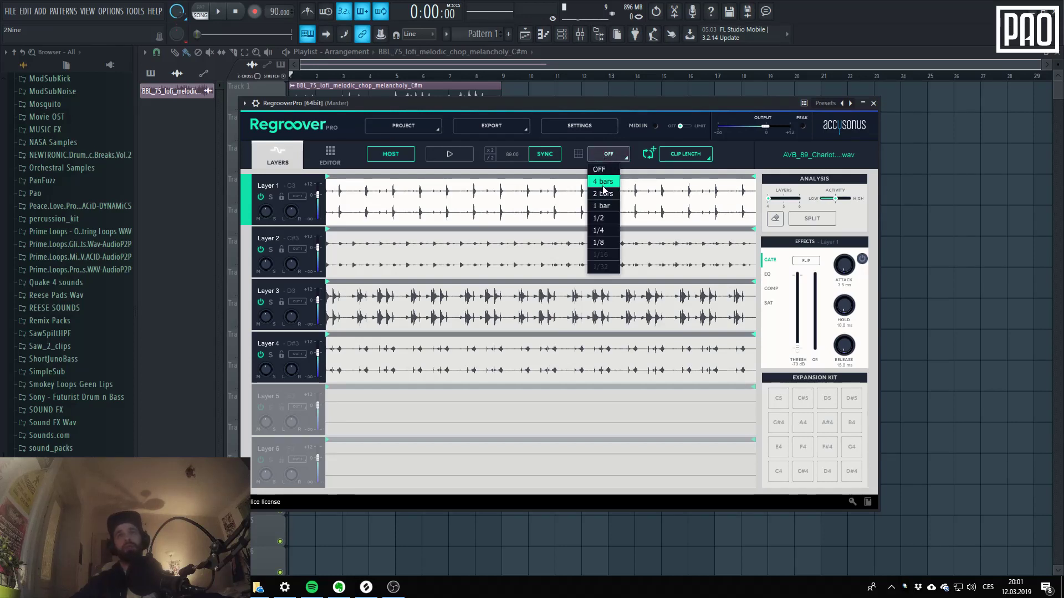
pyautogui.click(603, 181)
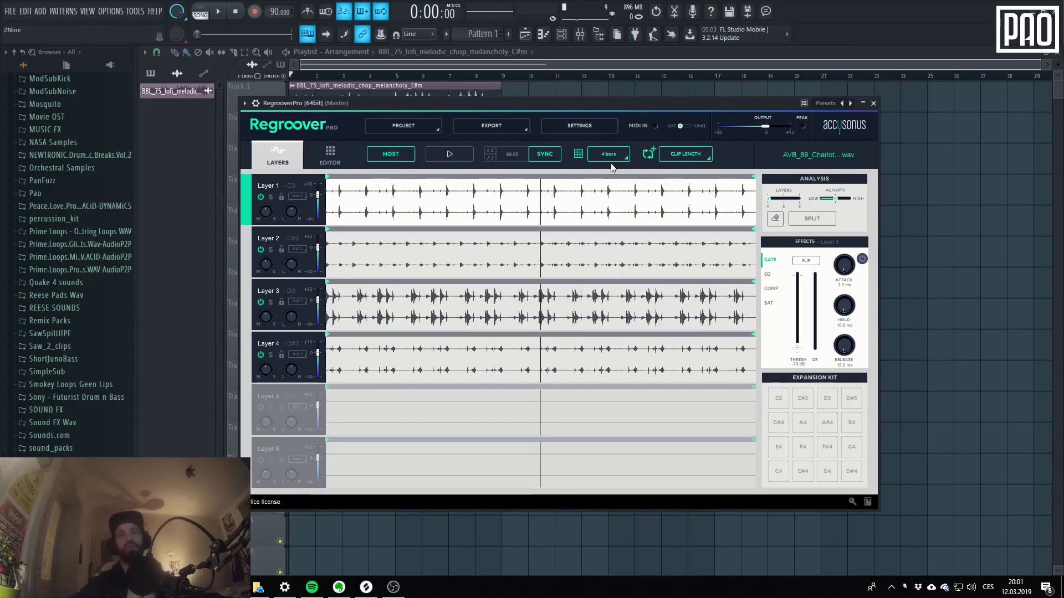
pyautogui.click(608, 155)
pyautogui.click(606, 194)
pyautogui.click(608, 155)
pyautogui.click(606, 207)
pyautogui.click(608, 154)
pyautogui.click(602, 230)
# - Settle the Regroover grid on 1/8 and check the clip length options
pyautogui.click(599, 157)
pyautogui.click(601, 242)
pyautogui.click(599, 157)
pyautogui.click(601, 156)
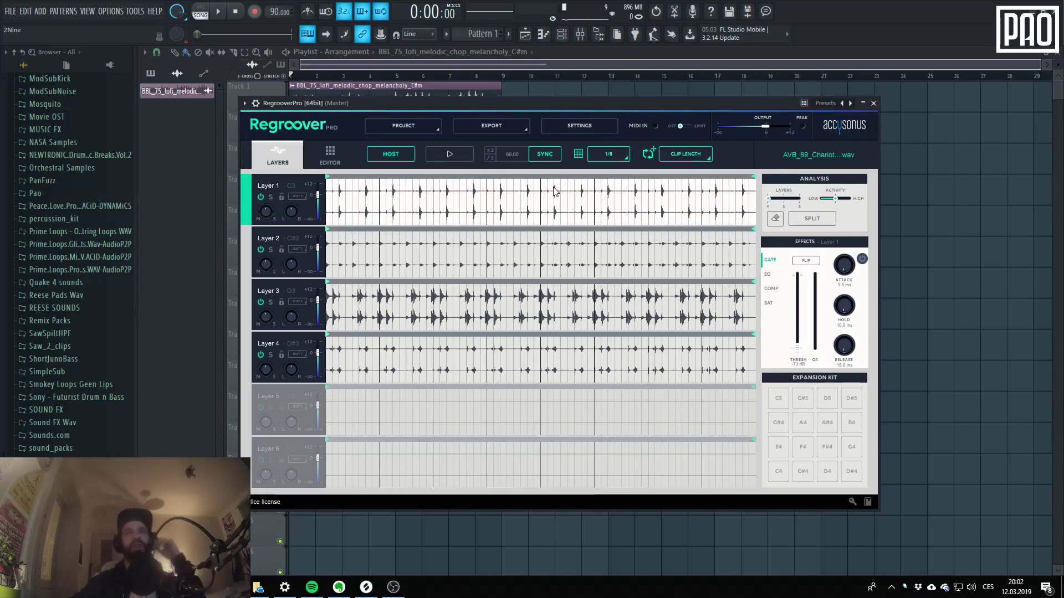
pyautogui.click(608, 154)
pyautogui.click(600, 243)
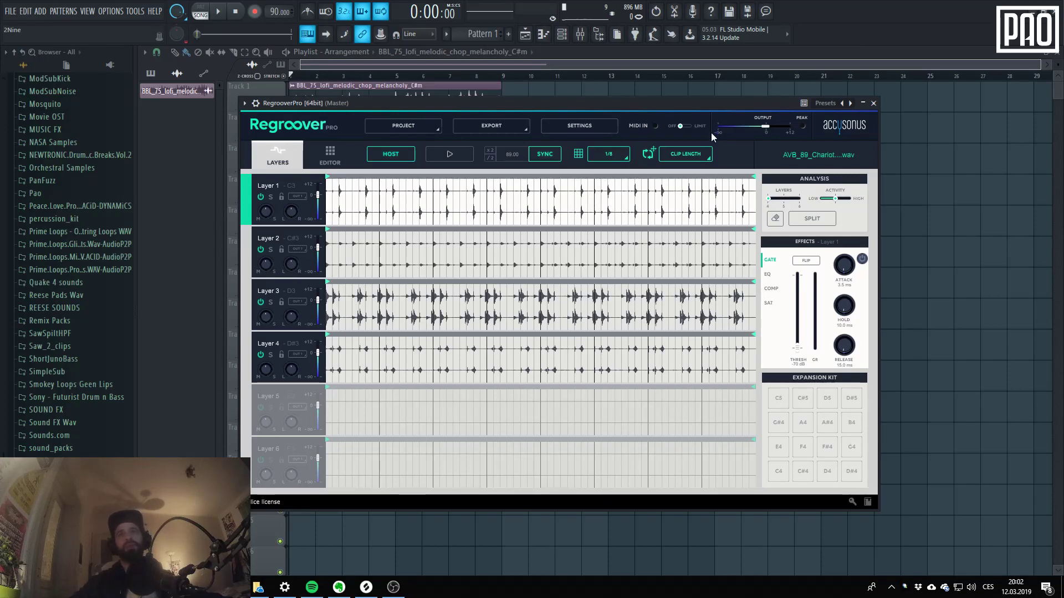
pyautogui.click(699, 155)
pyautogui.click(696, 155)
# - Set Regroover's clip length to 4 bars and drop the break onto Track 1 at bar 13
pyautogui.click(703, 154)
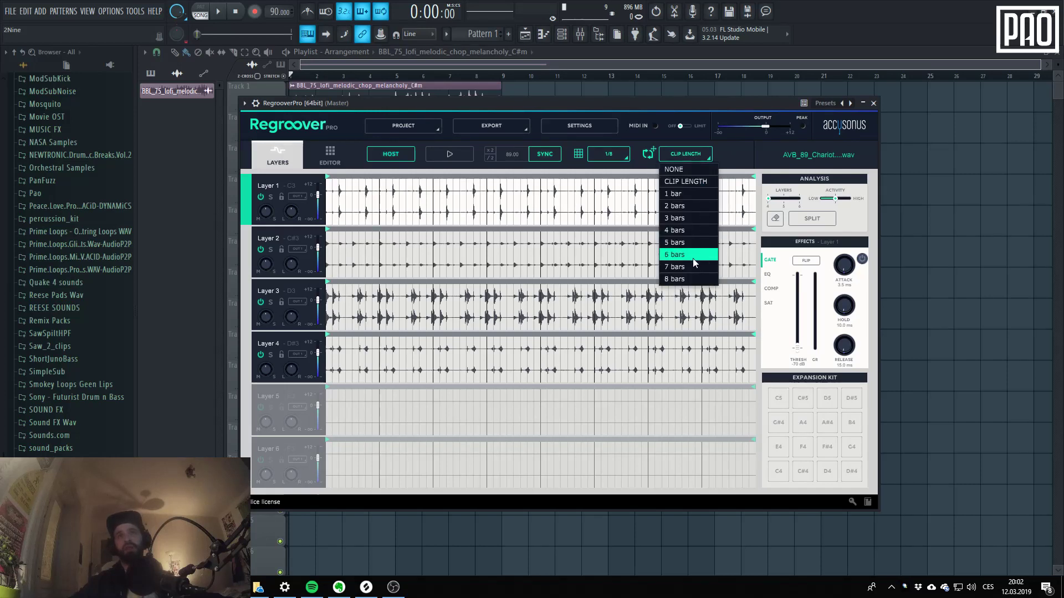
pyautogui.click(680, 230)
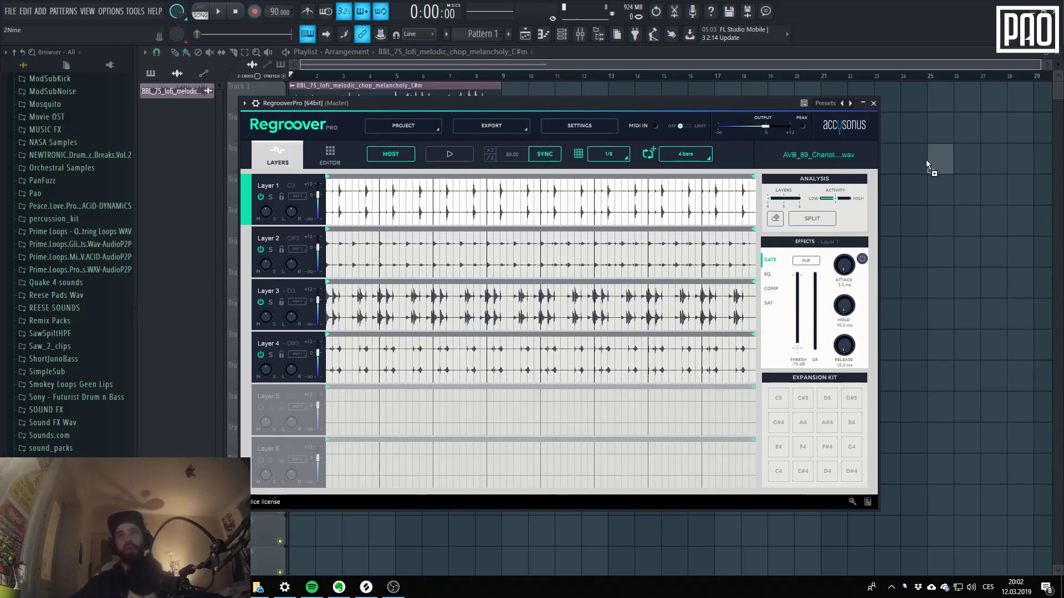
pyautogui.moveTo(931, 164); pyautogui.dragTo(654, 92)
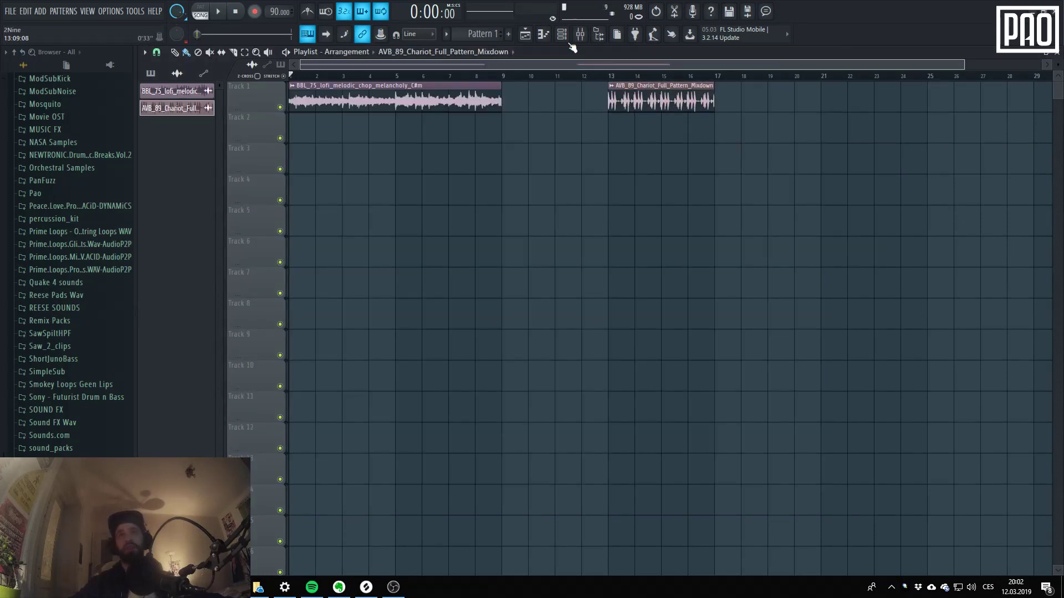
# - Filter the Channel Rack to Unsorted and reopen the Regroover Pro window
pyautogui.click(543, 35)
pyautogui.click(543, 35)
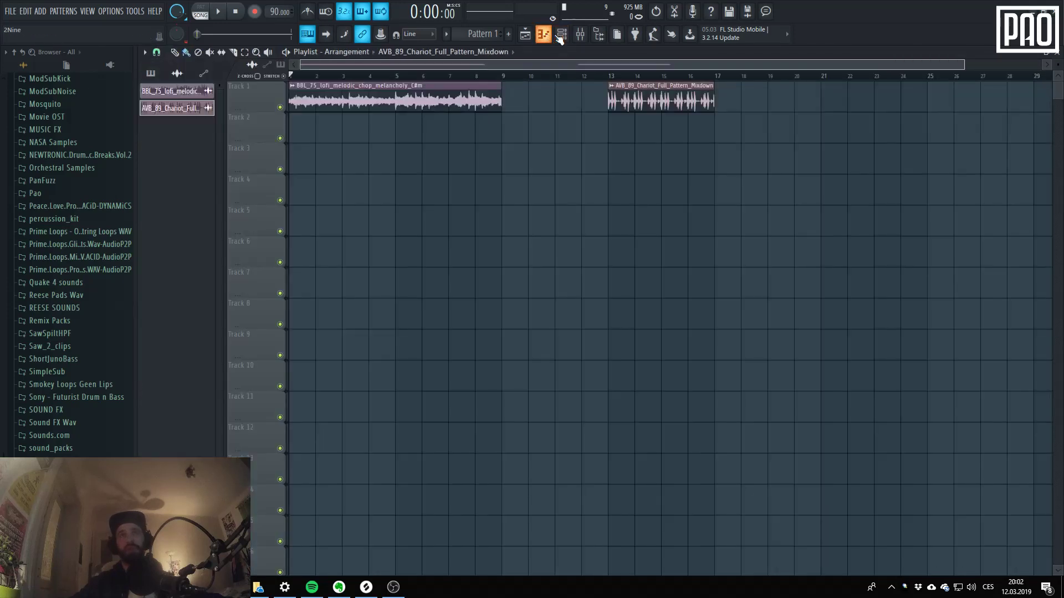
pyautogui.click(561, 35)
pyautogui.click(463, 250)
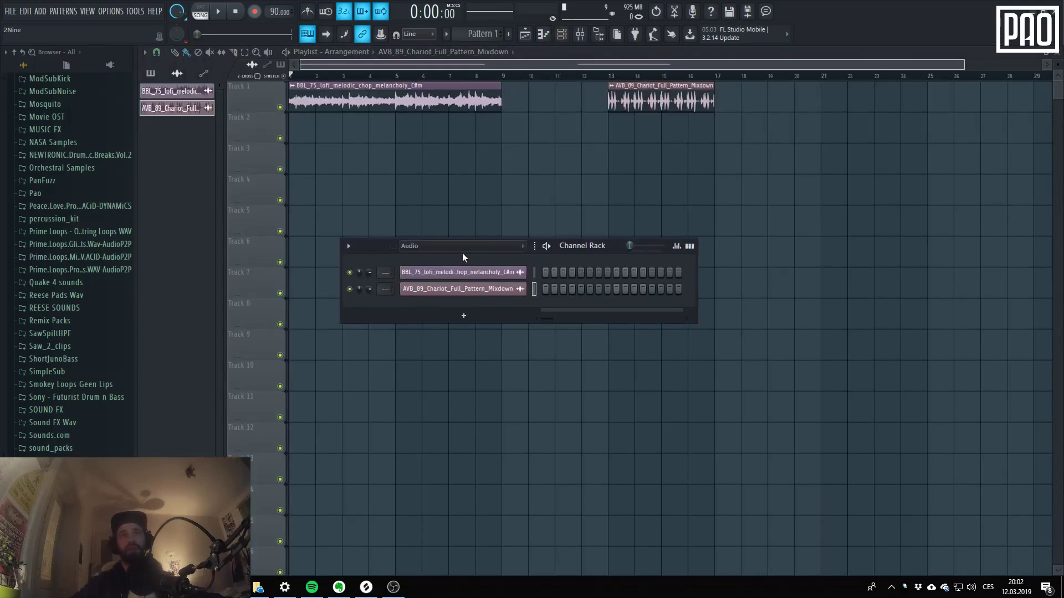
pyautogui.click(441, 281)
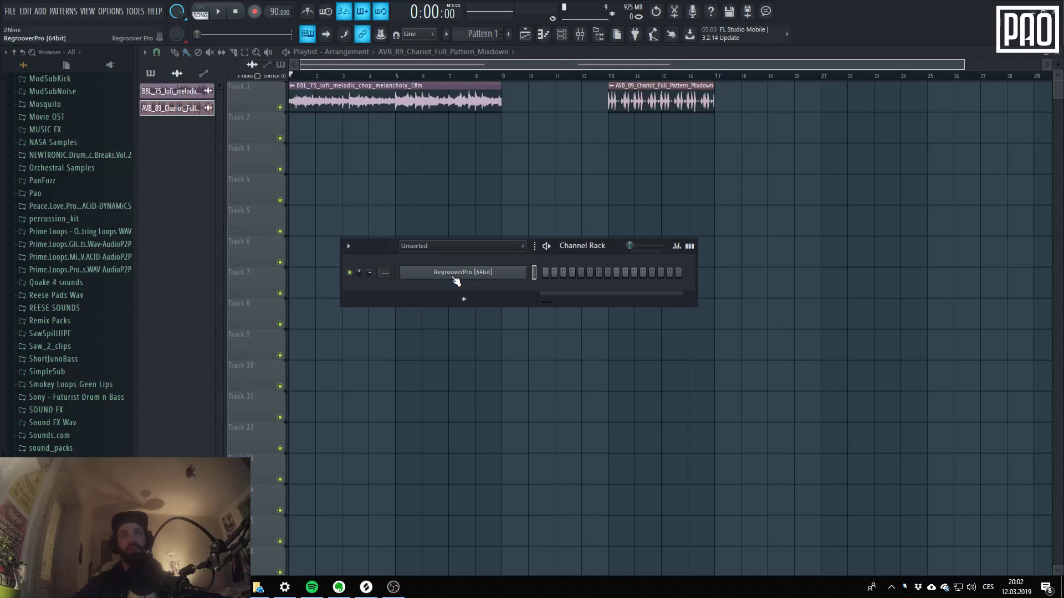
pyautogui.click(463, 272)
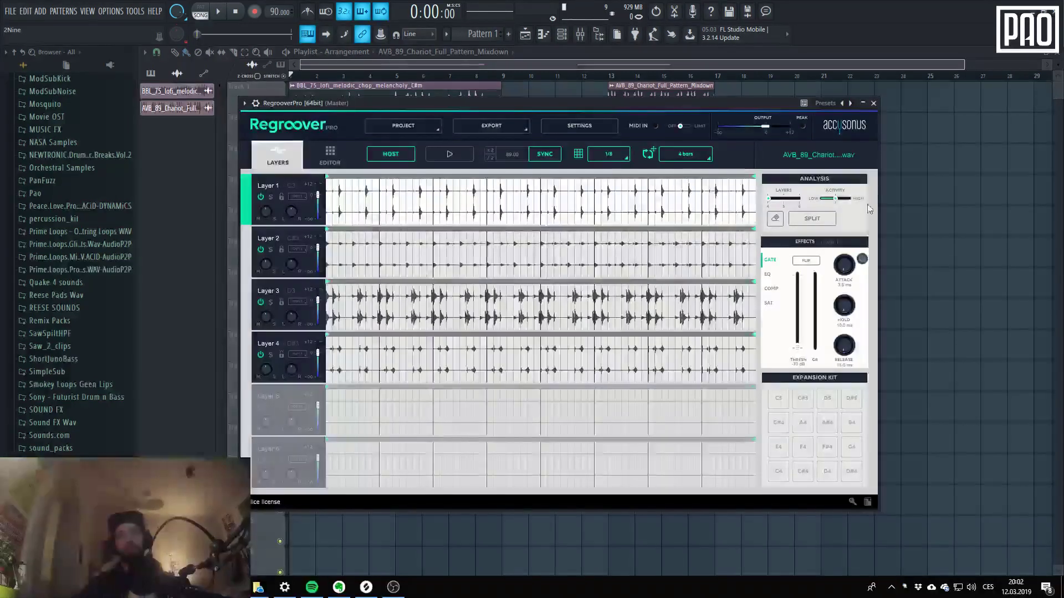
# - Set Regroover's loop length to 1 bar and drop a second Chariot export near bar 24
pyautogui.click(689, 157)
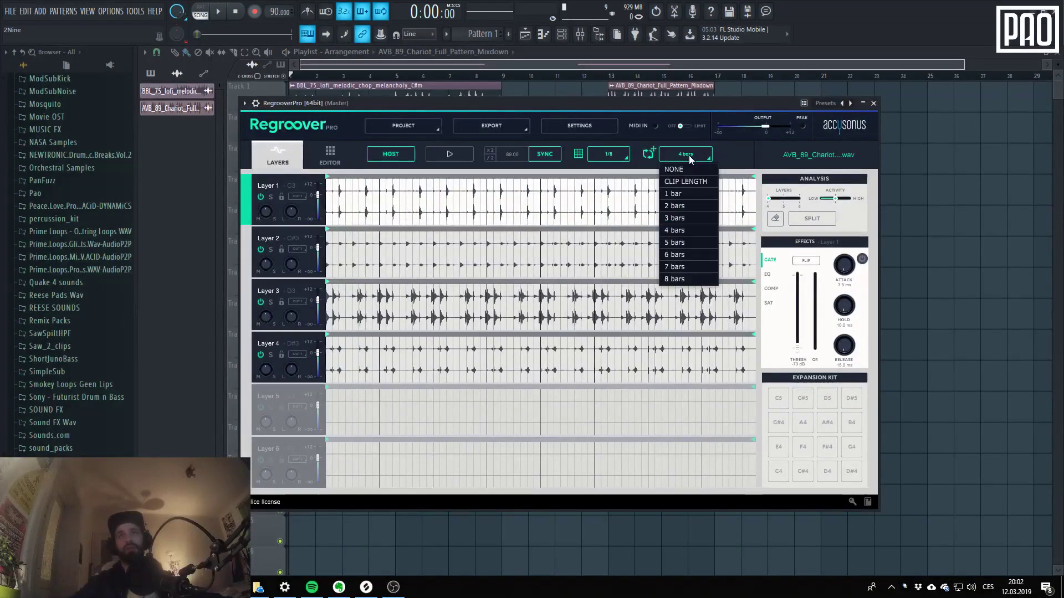
pyautogui.click(686, 193)
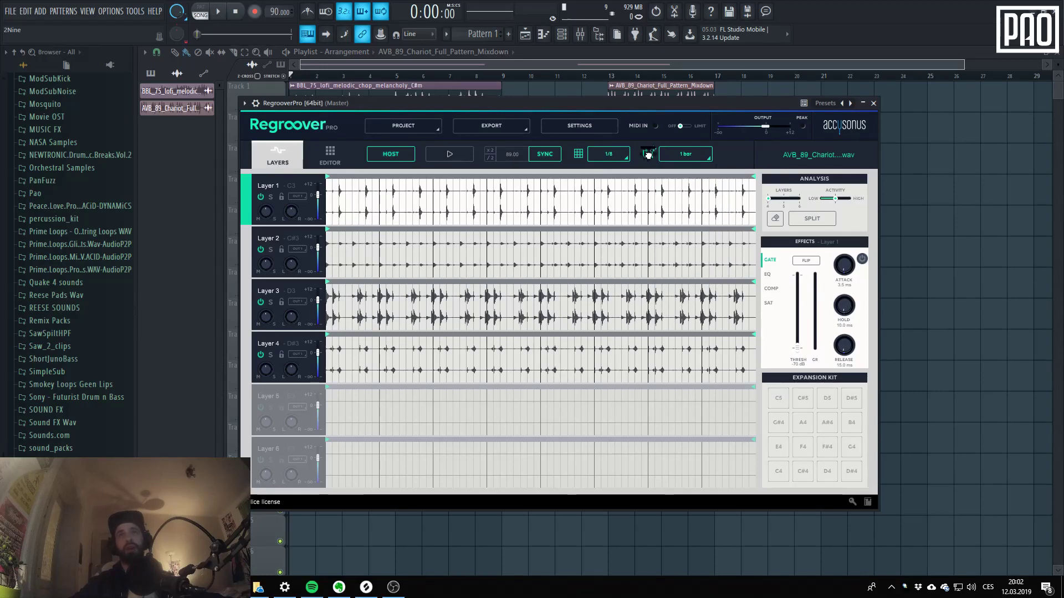
pyautogui.moveTo(648, 155); pyautogui.dragTo(897, 101)
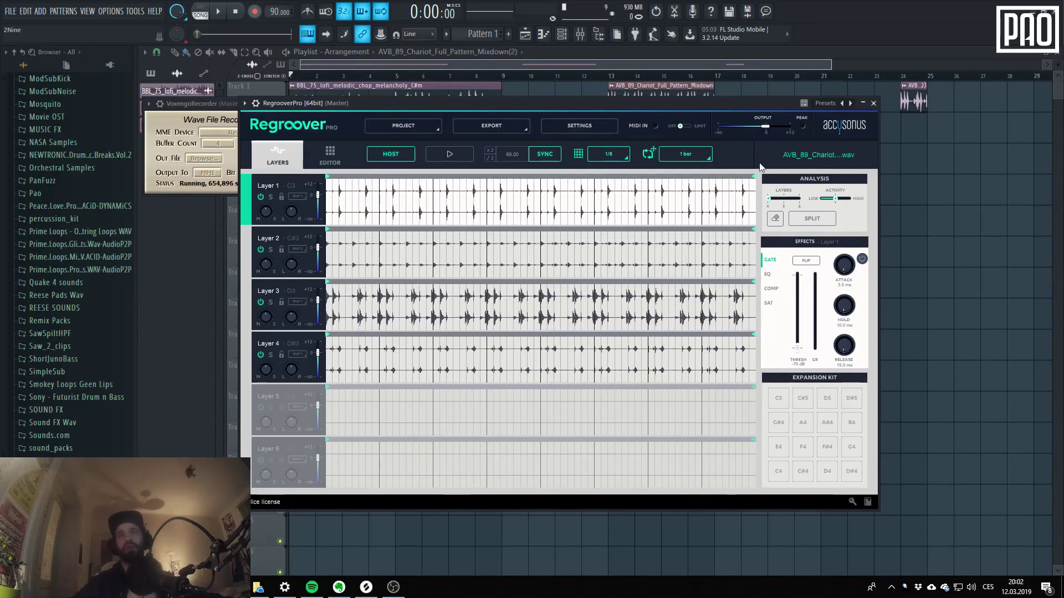
pyautogui.click(685, 154)
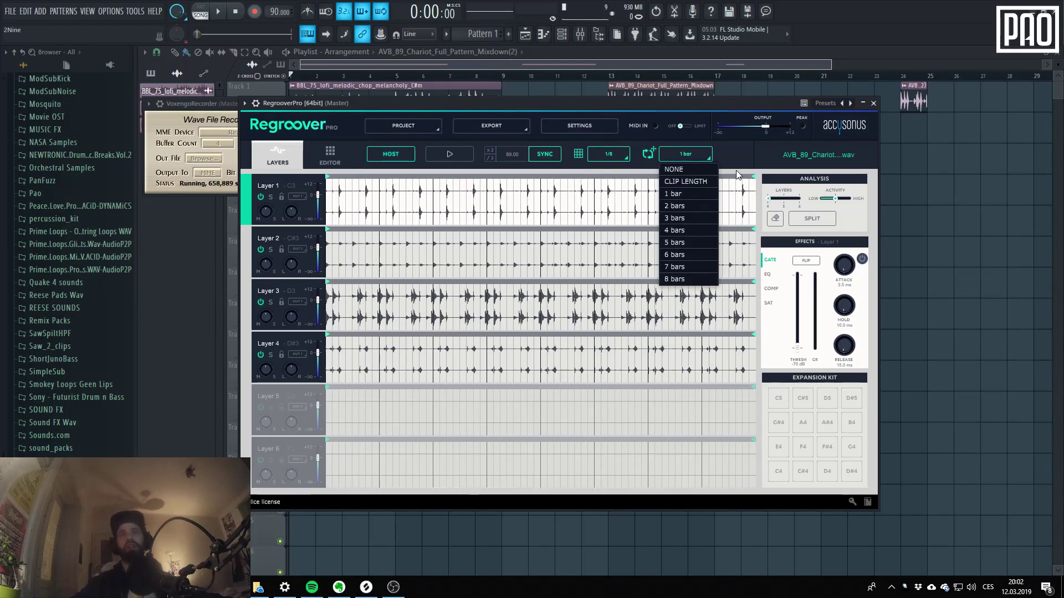
pyautogui.press('Escape')
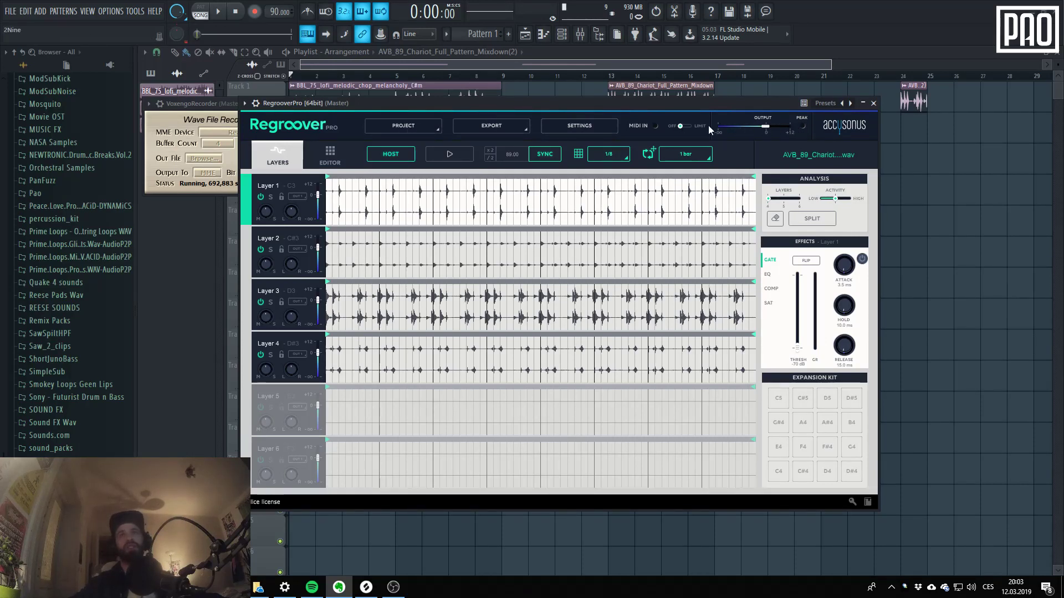
# - Look in Regroover's PROJECT menu without loading anything, then list the EXPORT choices (Layers, Mixdowns, marker options)
pyautogui.click(435, 127)
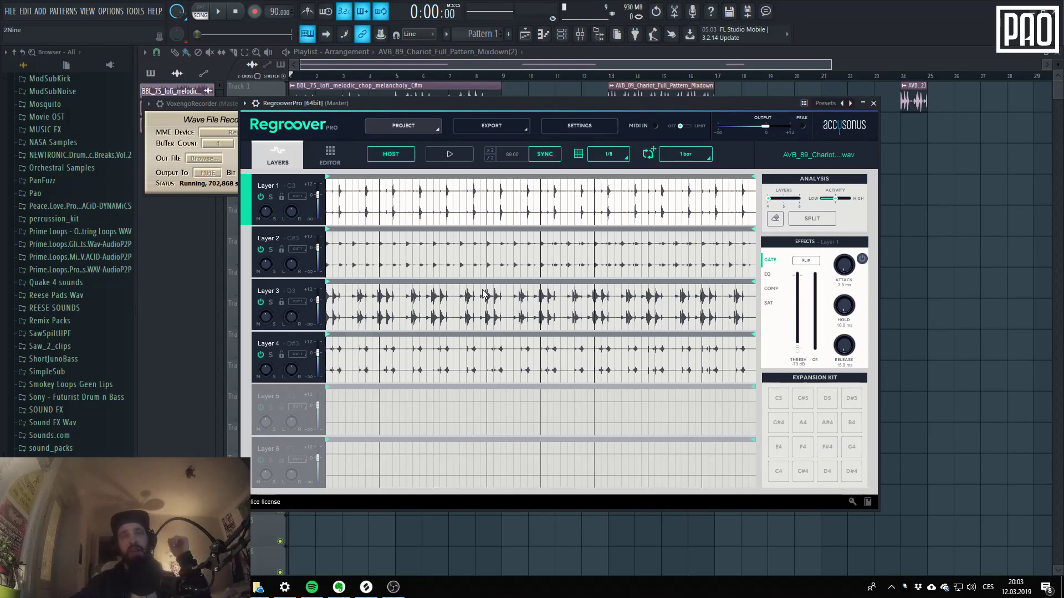
pyautogui.click(414, 127)
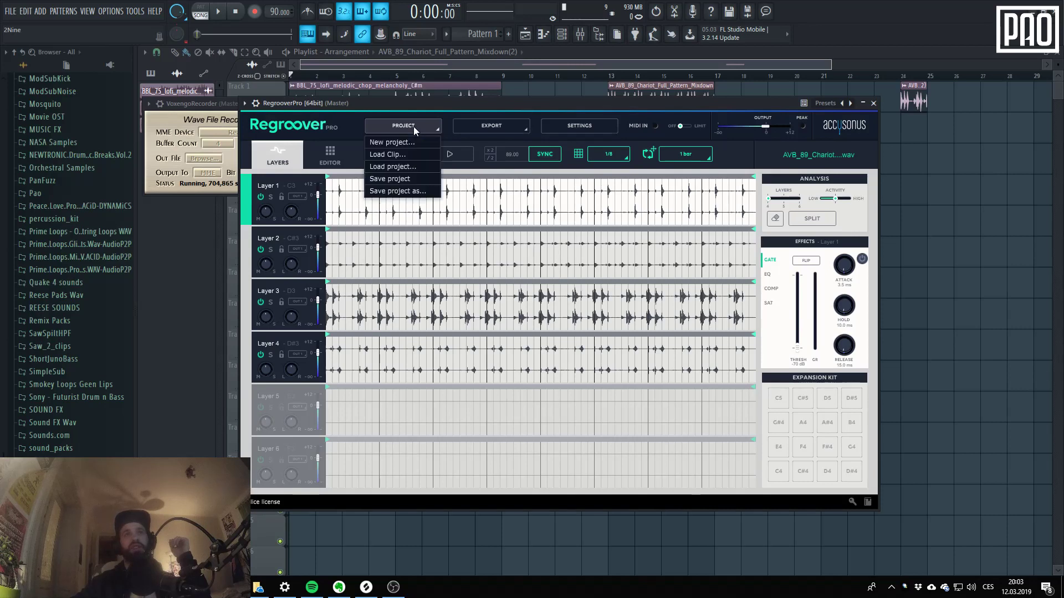
pyautogui.click(473, 111)
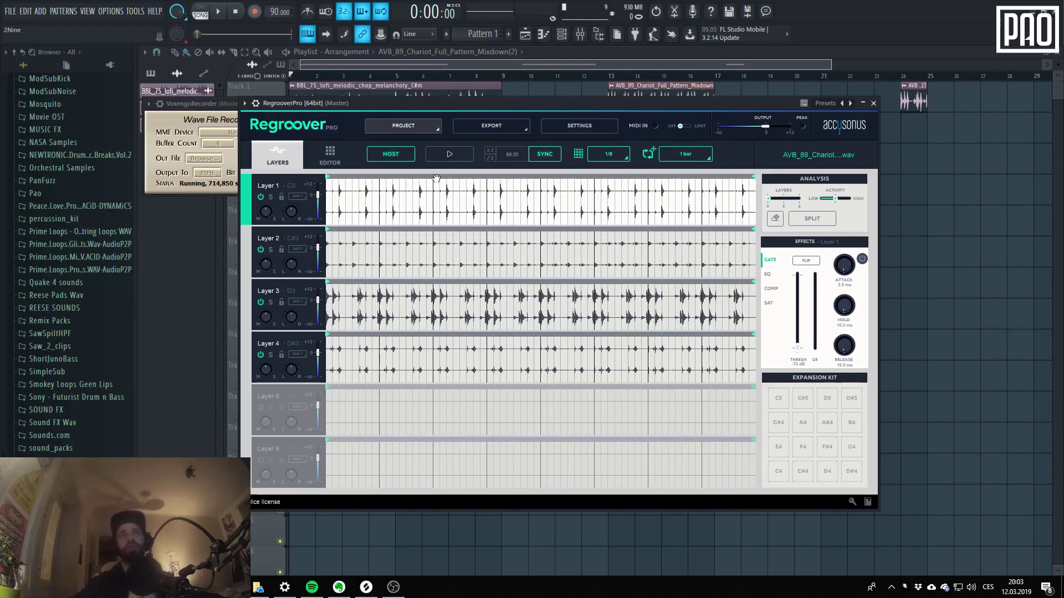
pyautogui.click(503, 127)
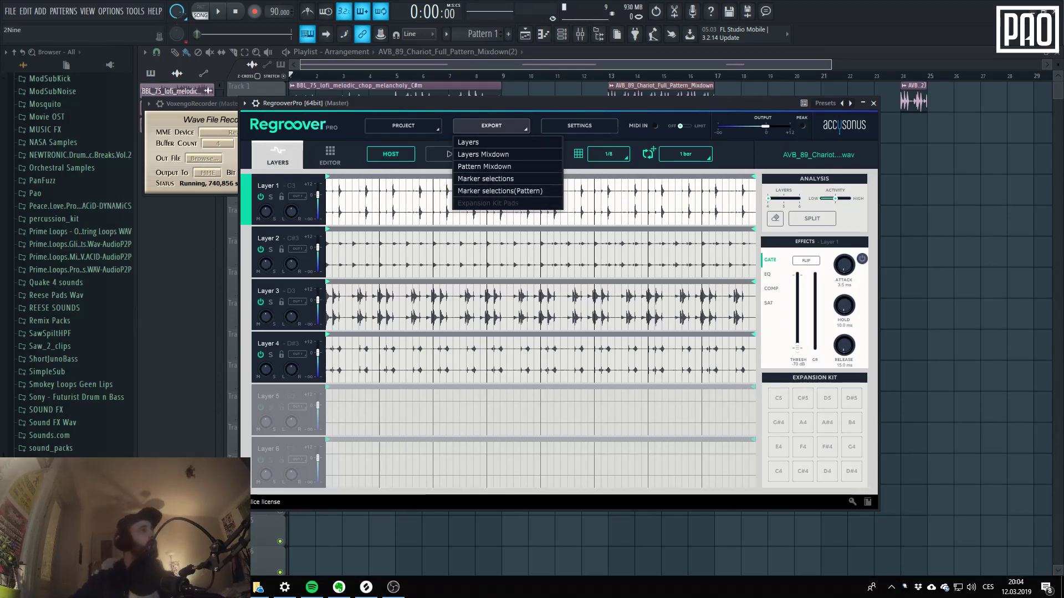
# - Close, reopen and dismiss Regroover's EXPORT options list
pyautogui.press('Escape')
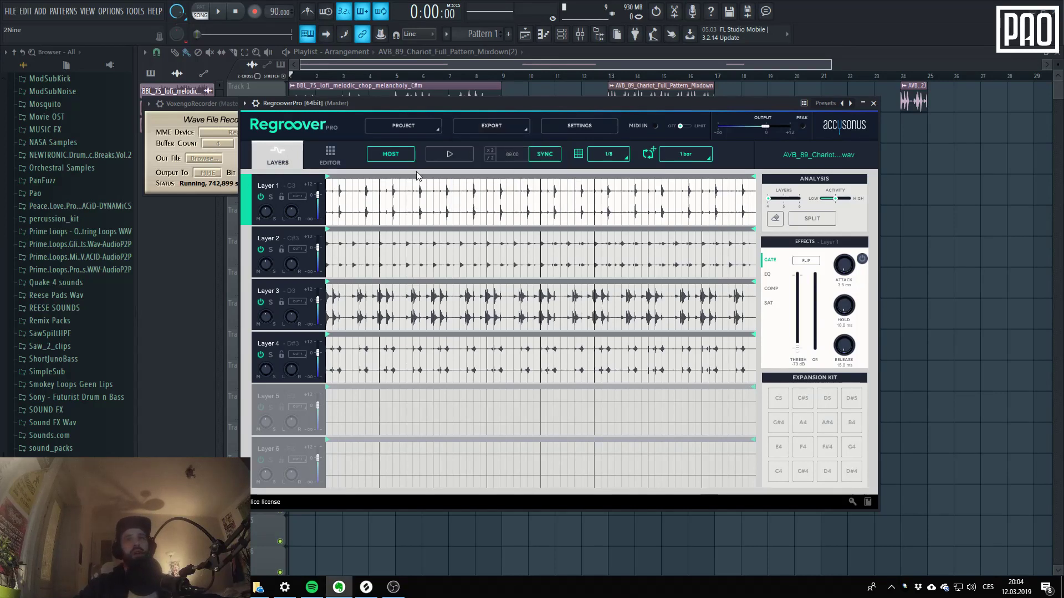
pyautogui.click(503, 126)
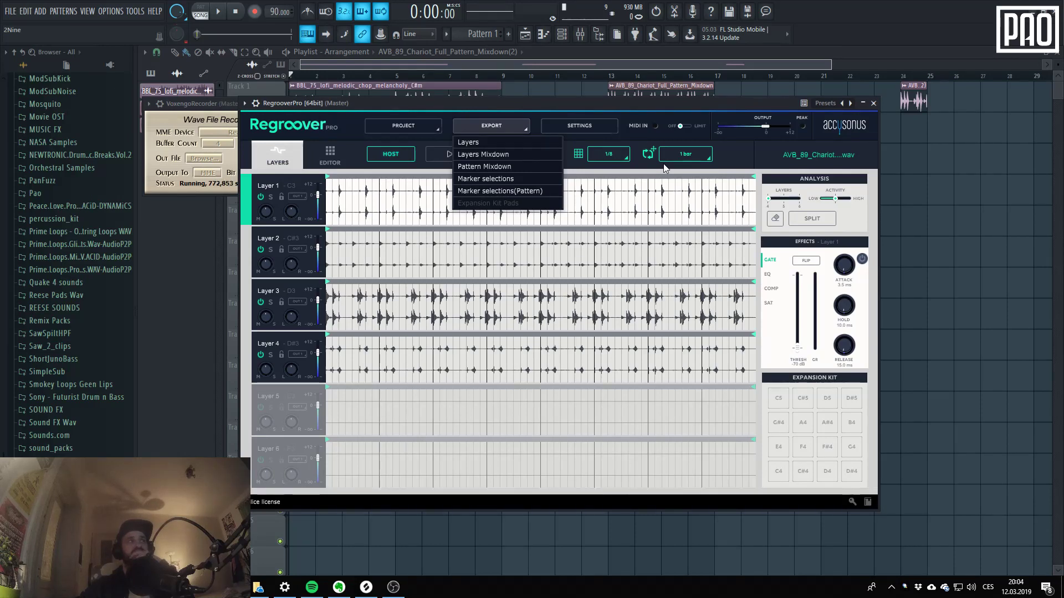
pyautogui.click(593, 221)
# - Mark and clear two time ranges on Layer 1, then check and close the export options
pyautogui.moveTo(480, 203); pyautogui.dragTo(530, 203)
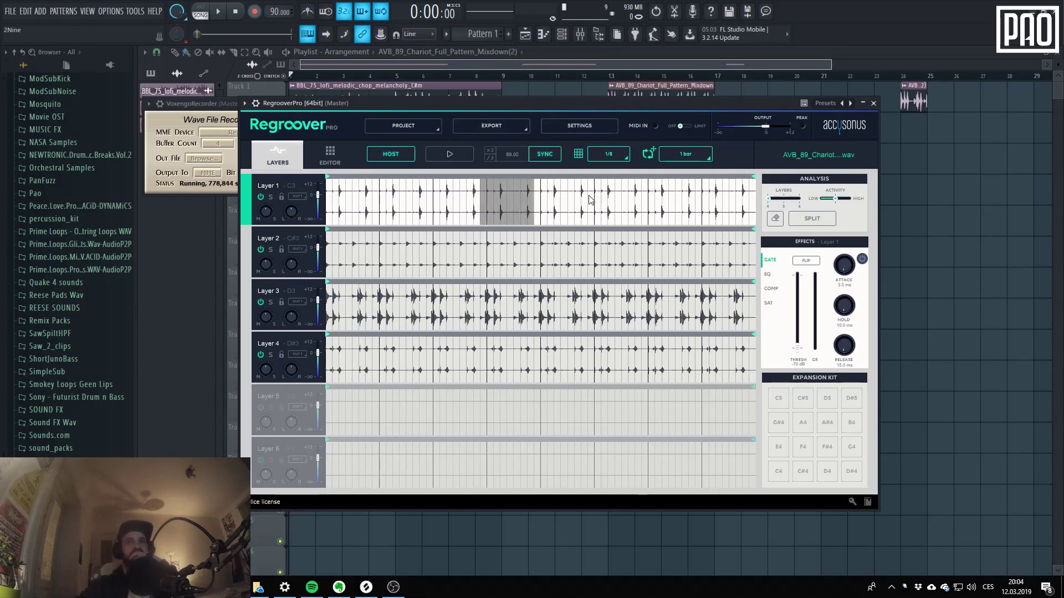
pyautogui.click(619, 198)
pyautogui.moveTo(621, 198); pyautogui.dragTo(668, 205)
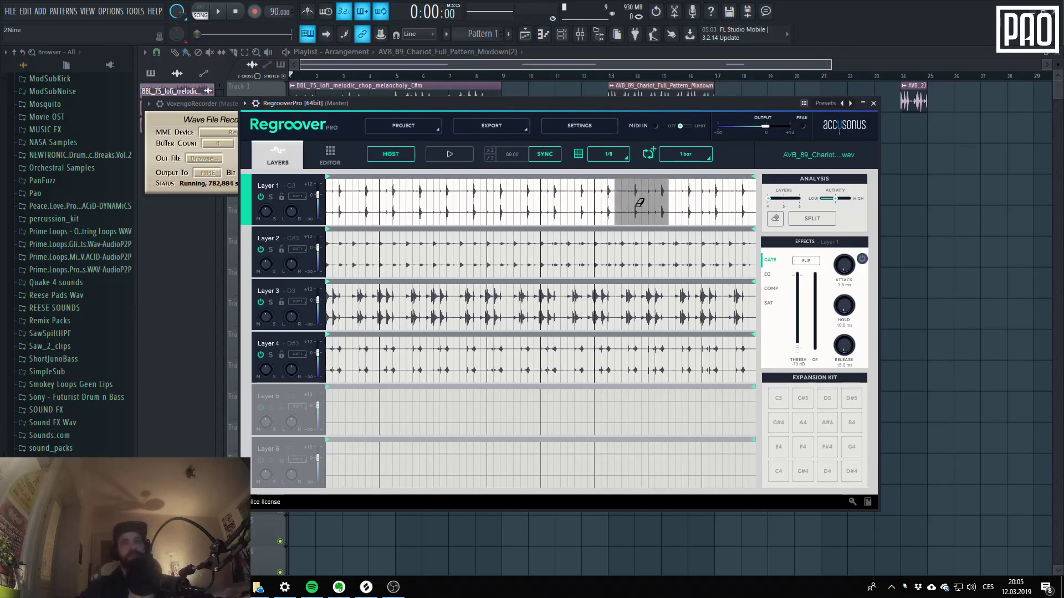
pyautogui.click(637, 199)
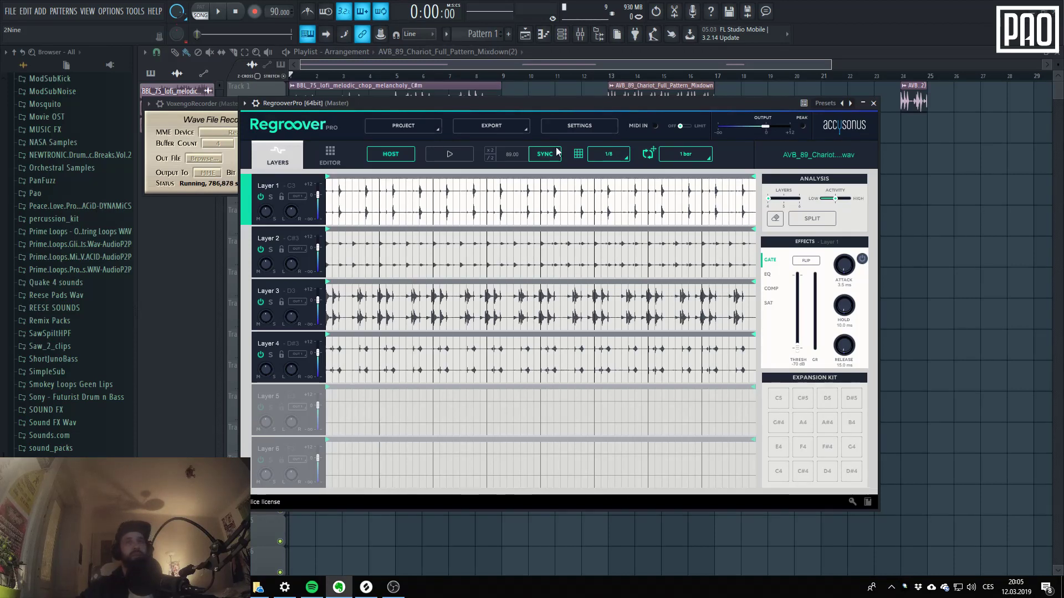
pyautogui.click(502, 127)
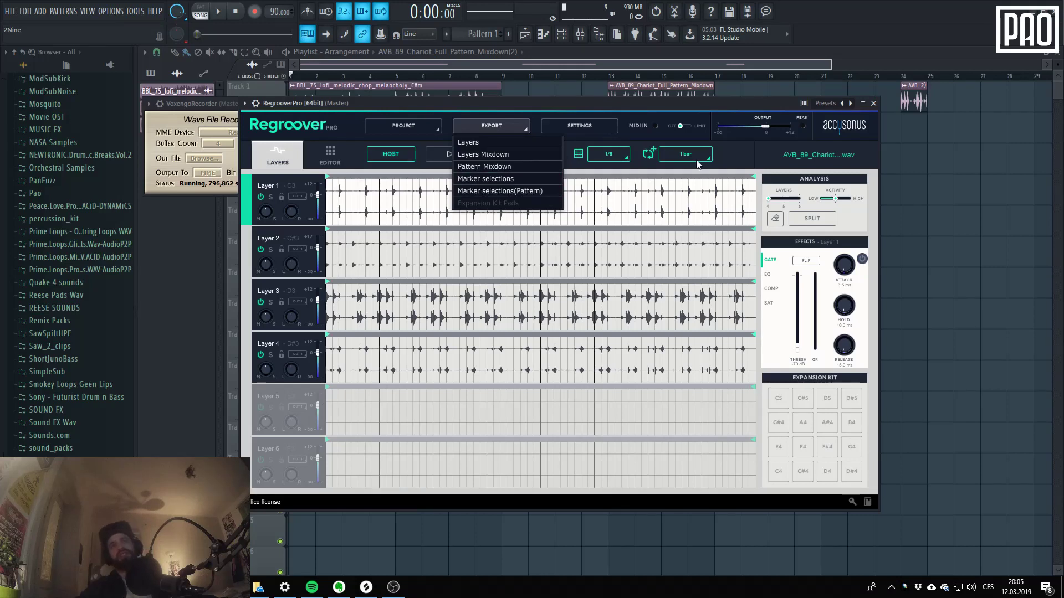
pyautogui.click(532, 192)
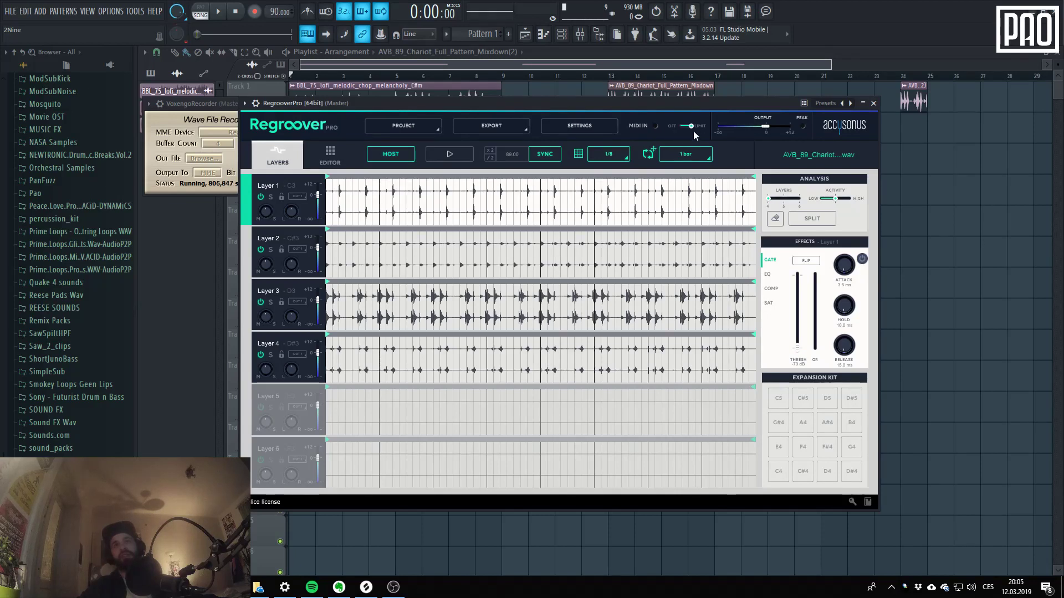
# - Lower Regroover's Output gain slider from -3.3 dB down toward -5.7 dB
pyautogui.moveTo(757, 127)
pyautogui.mouseDown()
pyautogui.moveTo(758, 142)
pyautogui.moveTo(750, 135)
pyautogui.moveTo(767, 140)
pyautogui.mouseUp()
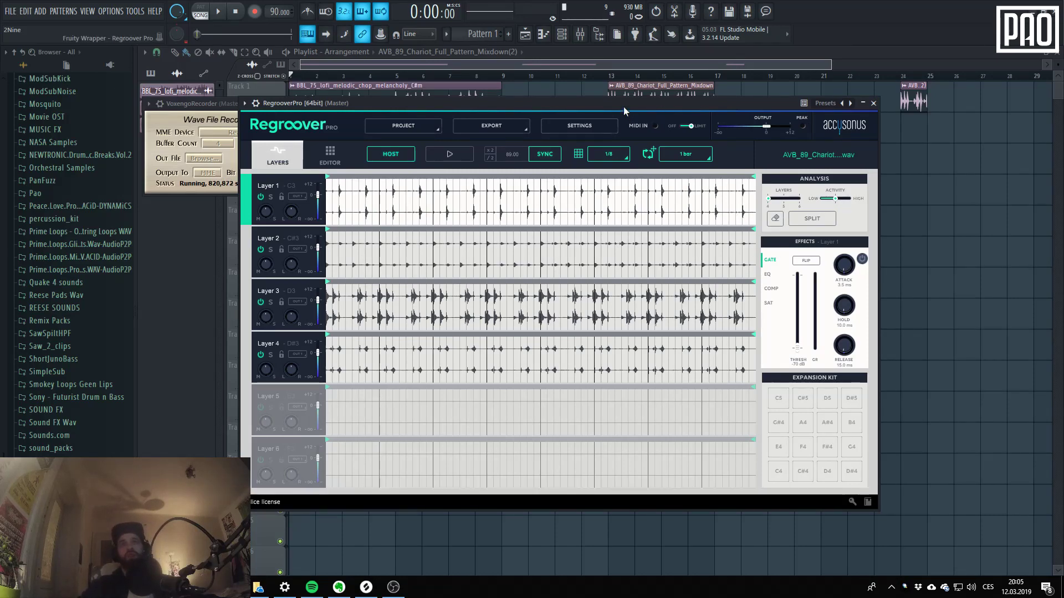
# - Shift the Regroover window slightly and audition all four split layers of the break
pyautogui.moveTo(623, 106)
pyautogui.mouseDown()
pyautogui.moveTo(602, 92)
pyautogui.moveTo(610, 95)
pyautogui.mouseUp()
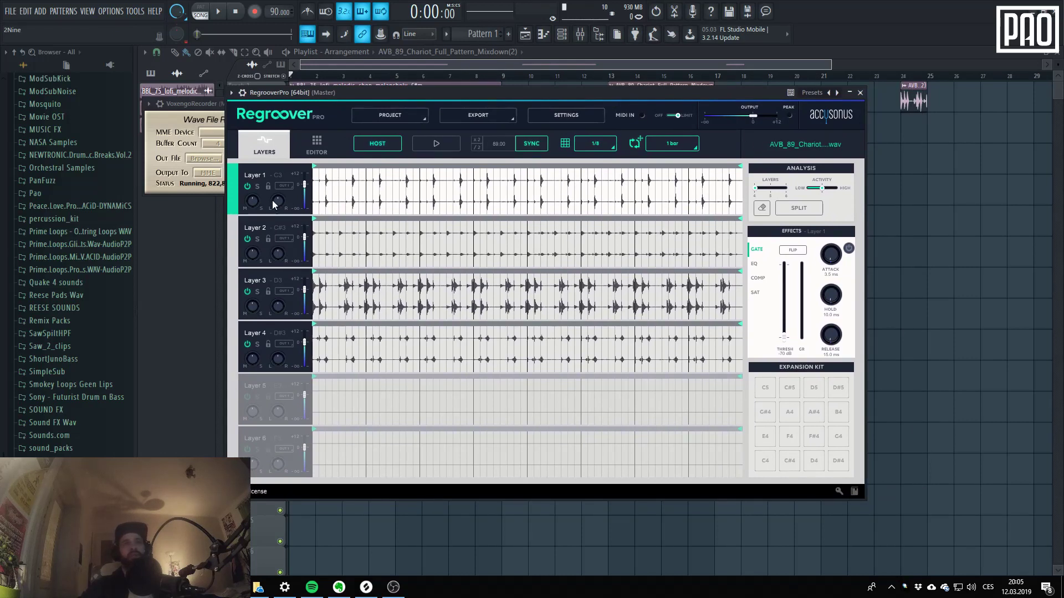
pyautogui.click(441, 177)
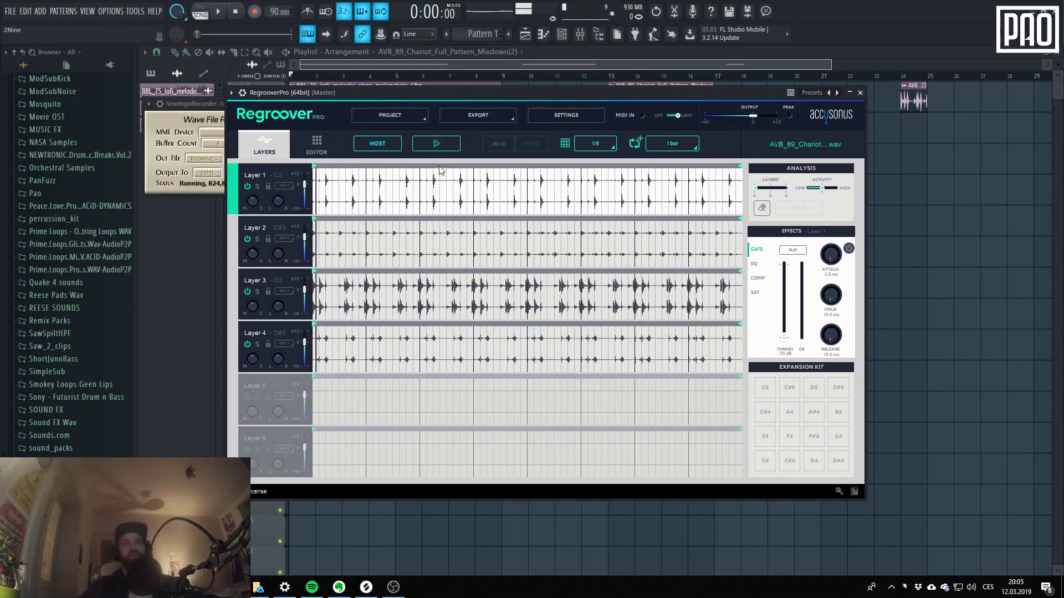
pyautogui.click(437, 145)
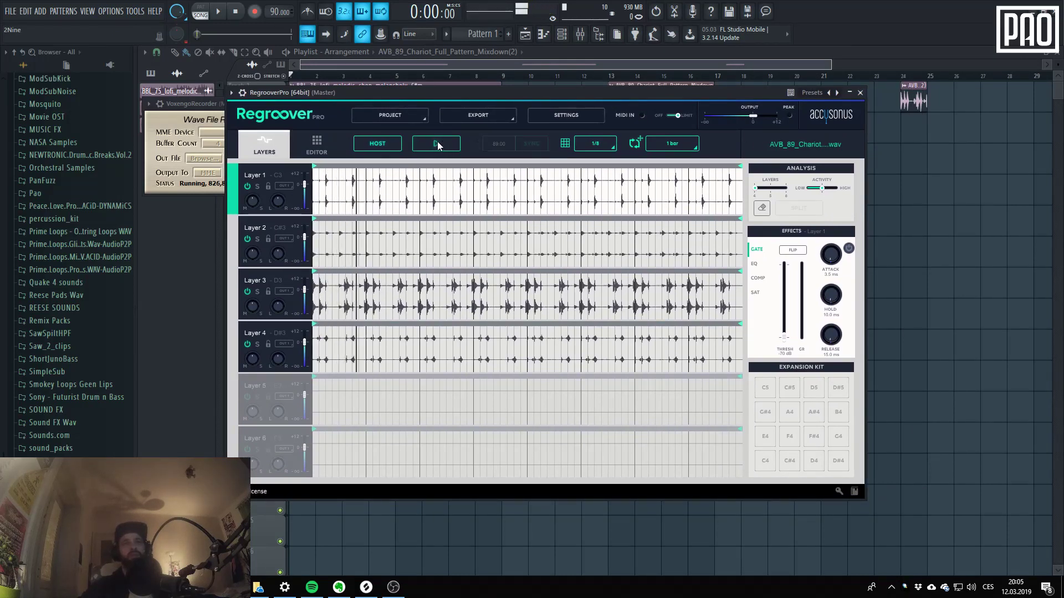
pyautogui.click(437, 144)
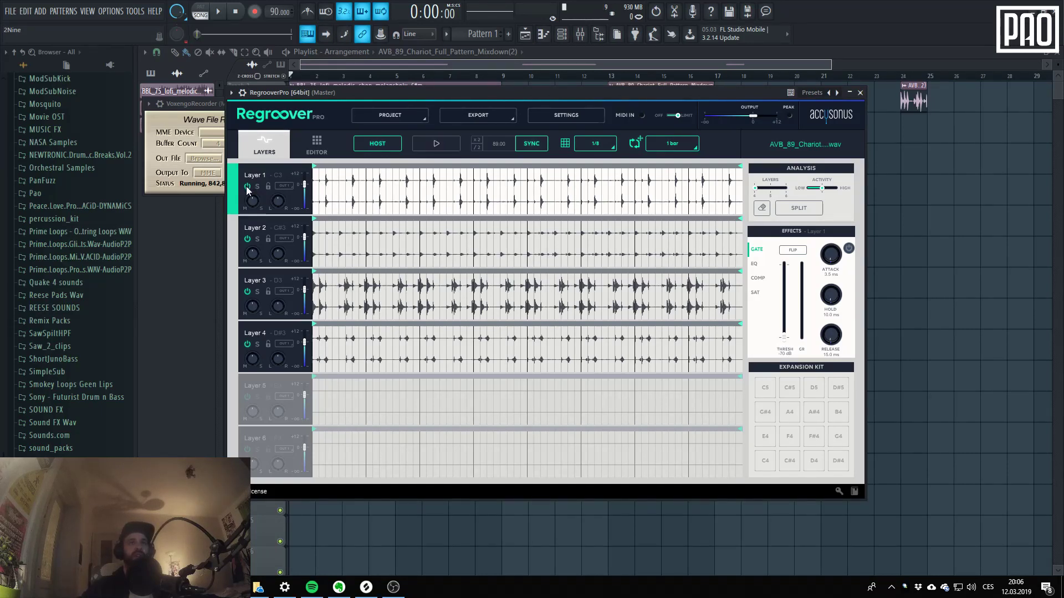
pyautogui.click(436, 144)
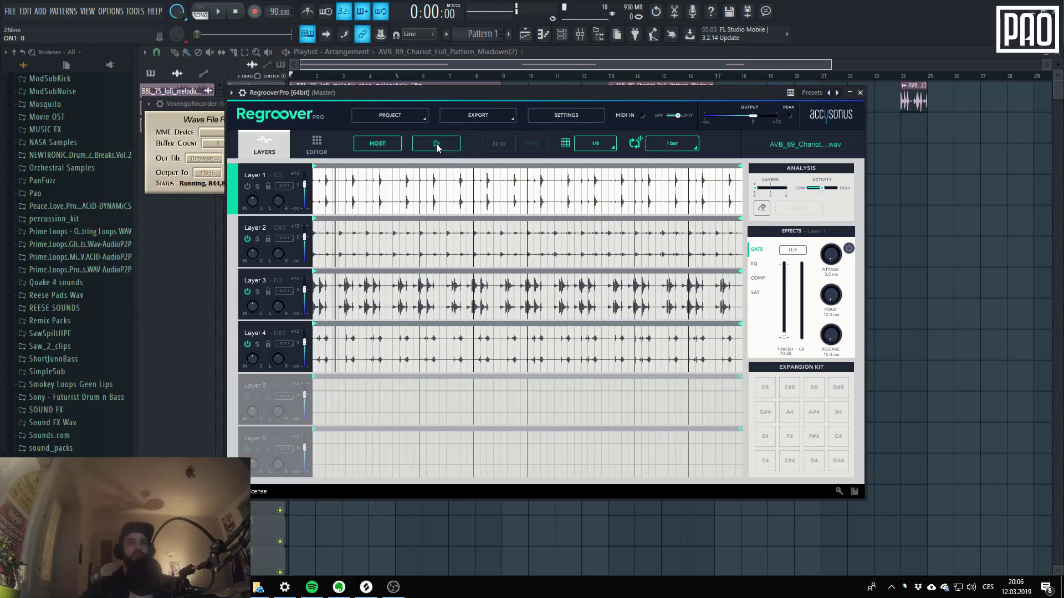
pyautogui.press('space')
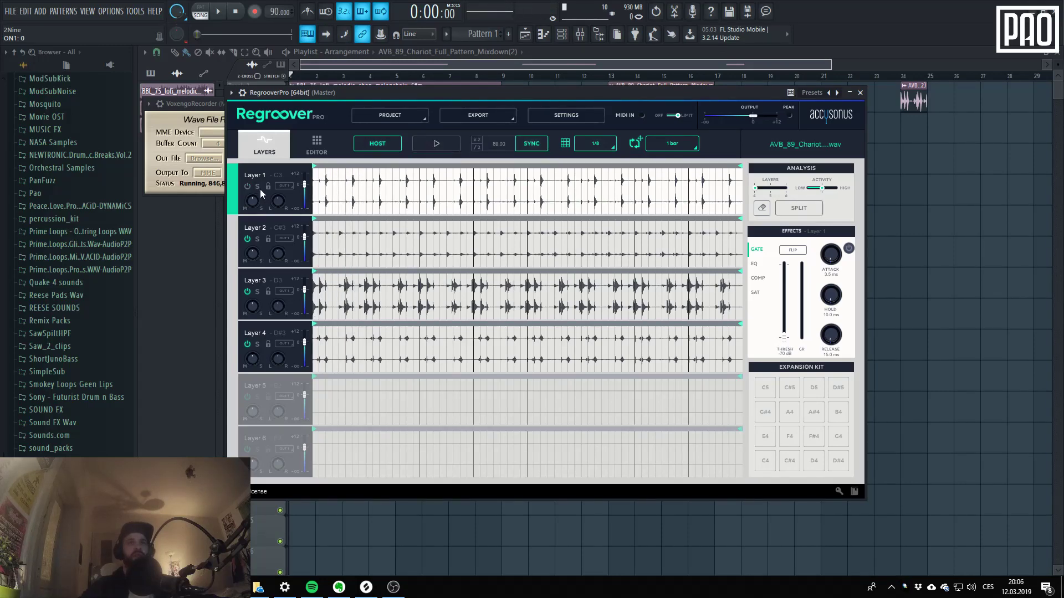
# - Compare Layer 1 soloed against all layers, ending with Layer 1 soloed and its pan adjusted
pyautogui.click(257, 187)
pyautogui.click(441, 145)
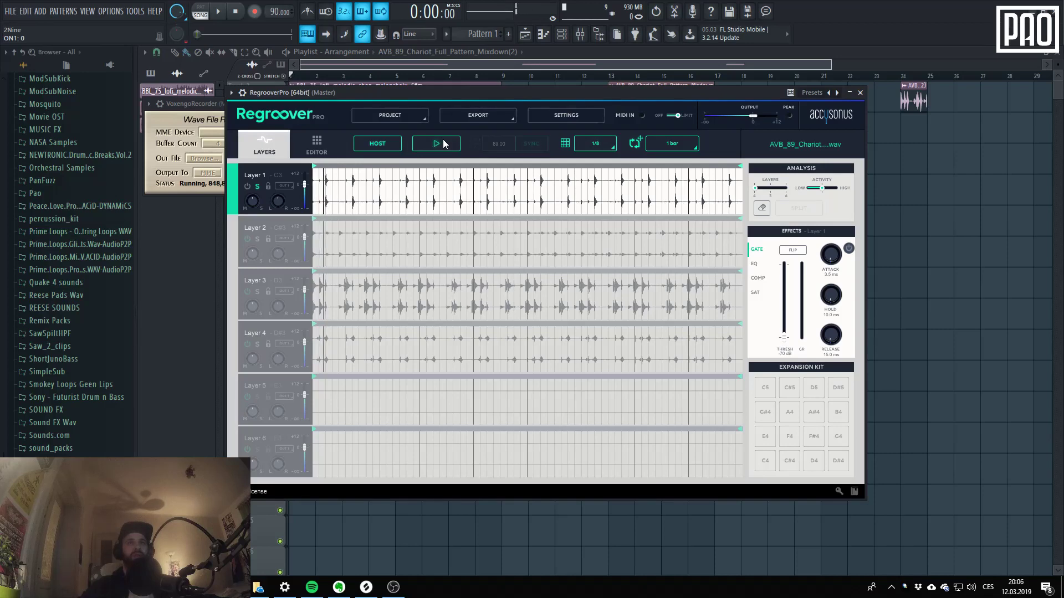
pyautogui.click(444, 144)
pyautogui.click(258, 188)
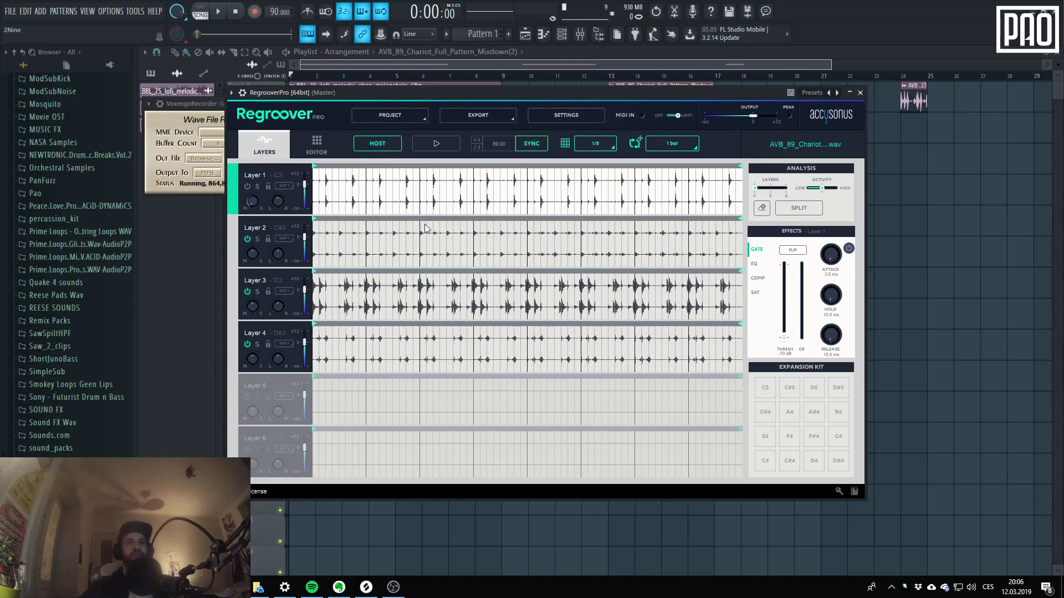
pyautogui.click(446, 142)
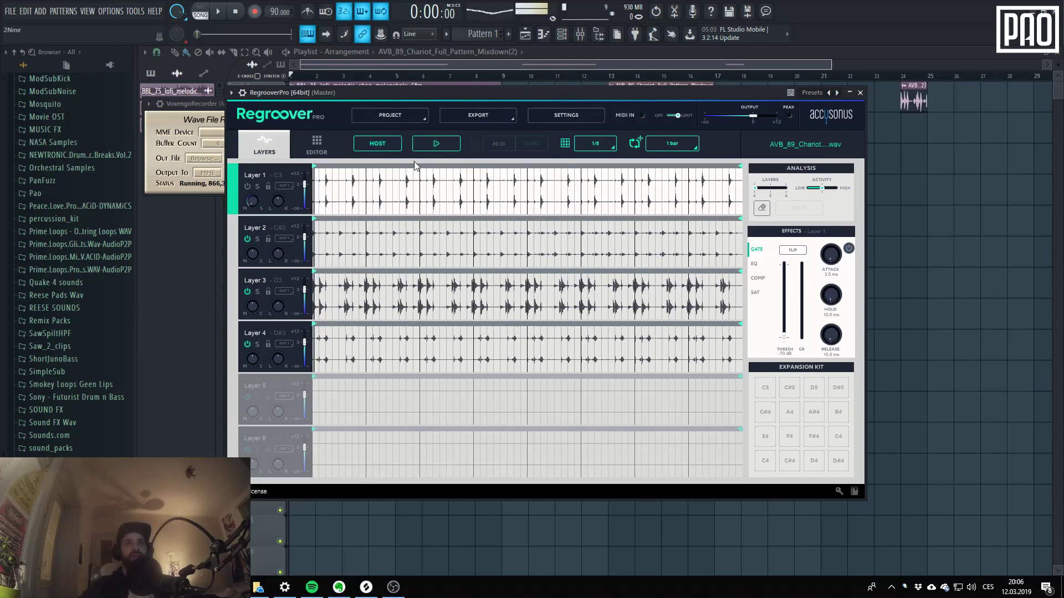
pyautogui.click(257, 186)
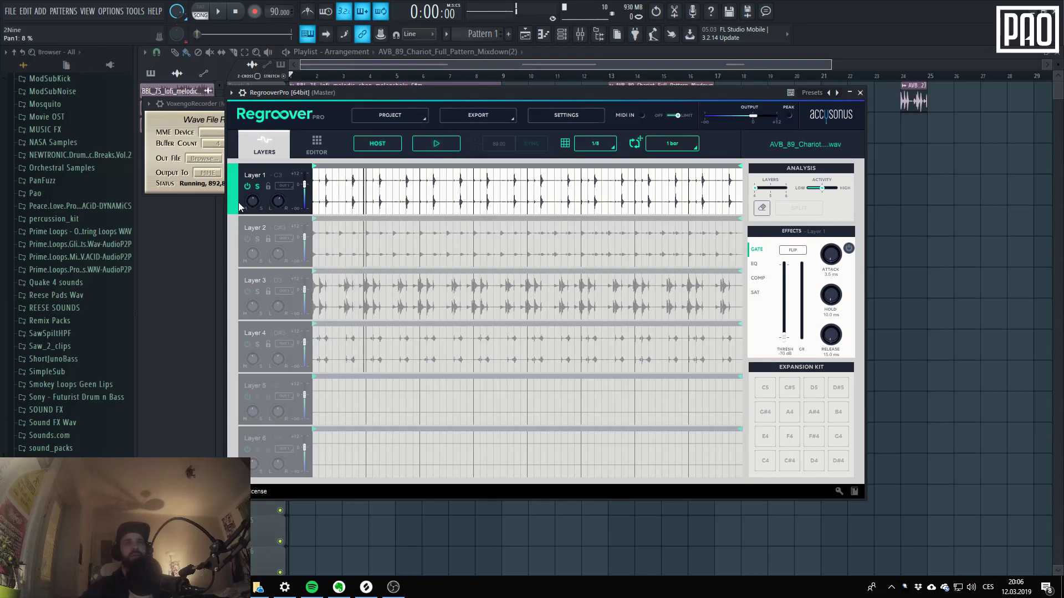
pyautogui.scroll(-2, 277, 208)
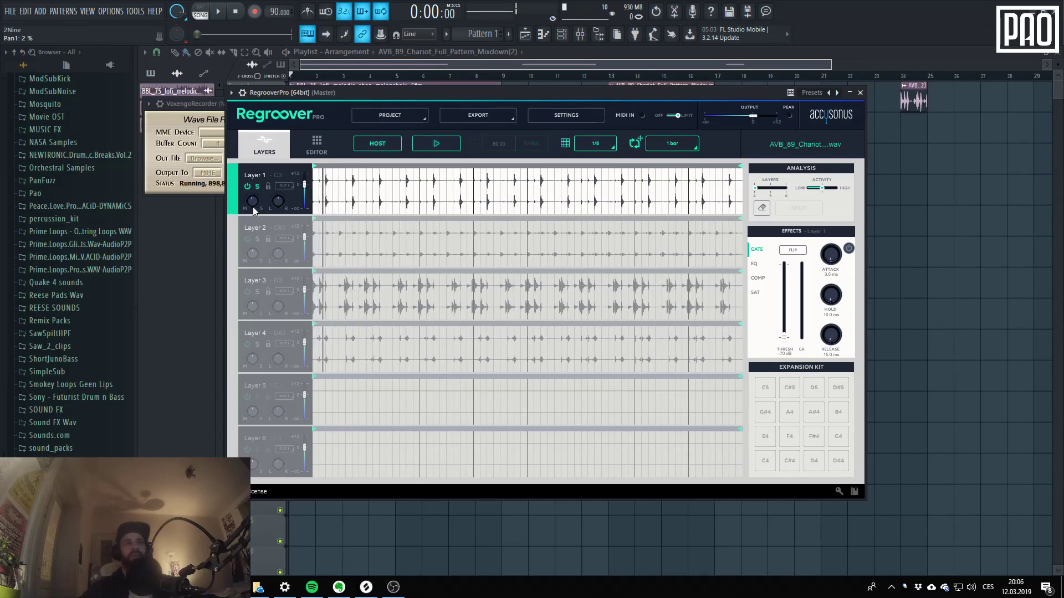
pyautogui.click(285, 186)
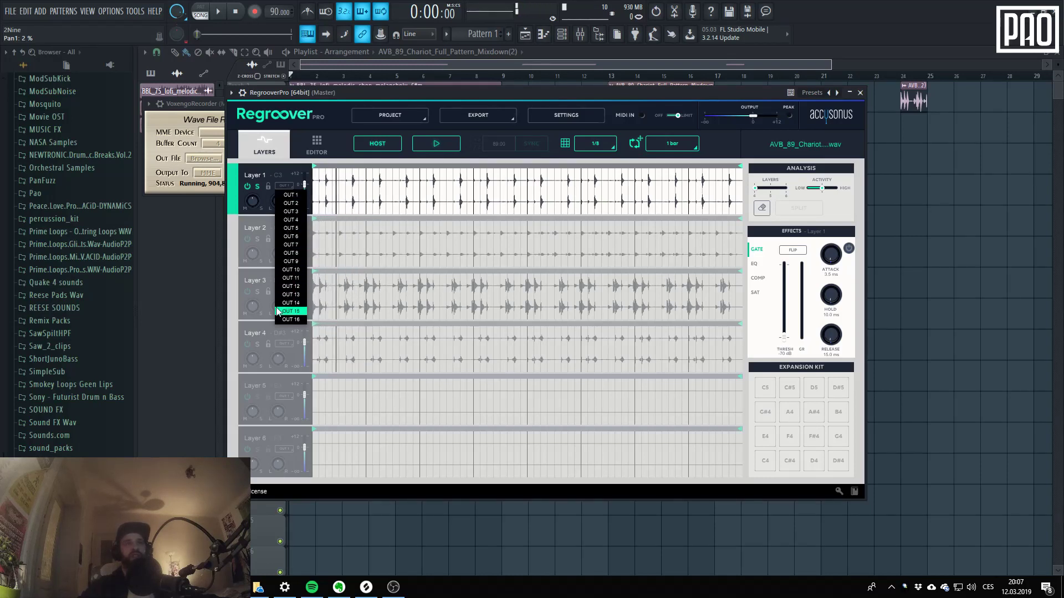
pyautogui.click(288, 174)
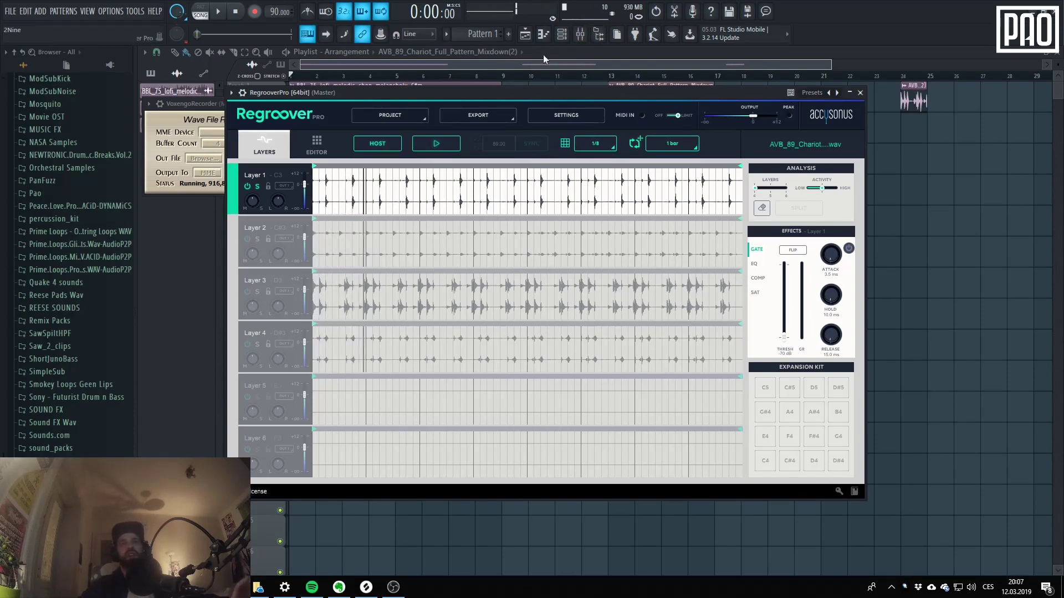
pyautogui.click(580, 34)
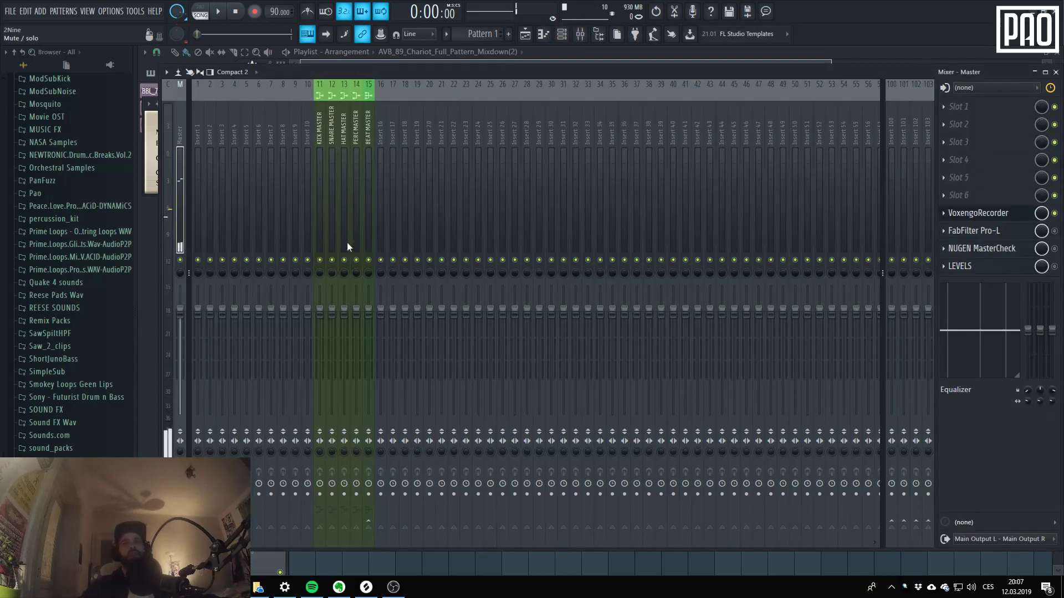
pyautogui.click(468, 139)
pyautogui.click(562, 34)
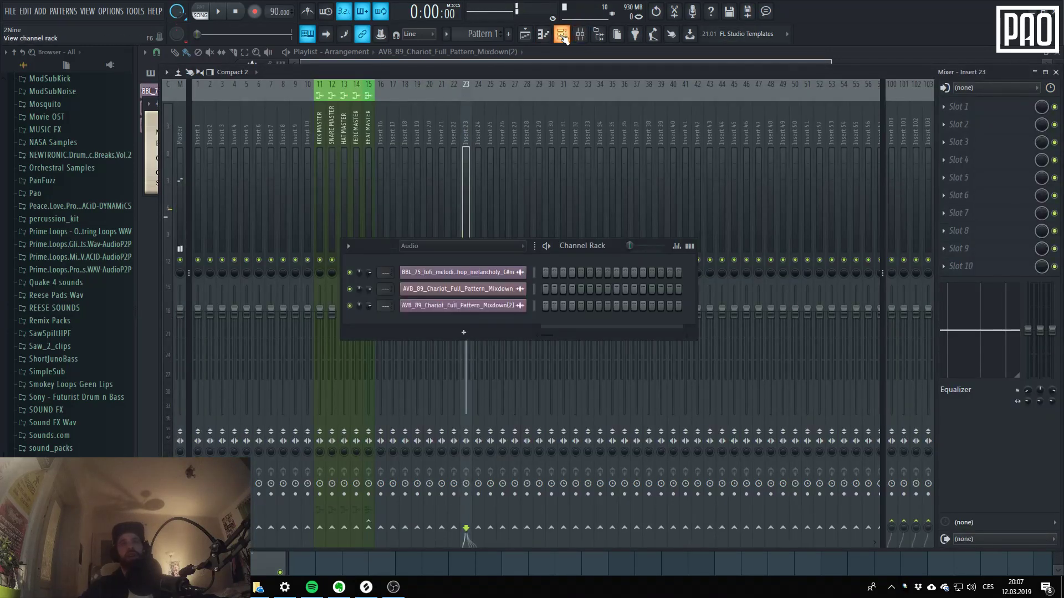
pyautogui.click(525, 33)
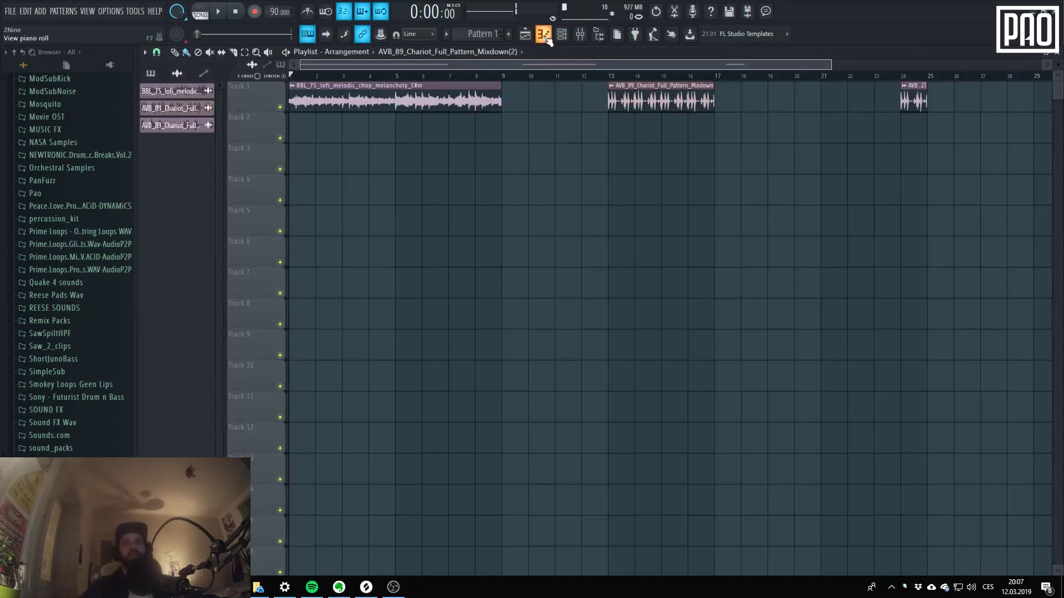
pyautogui.click(543, 33)
pyautogui.click(562, 34)
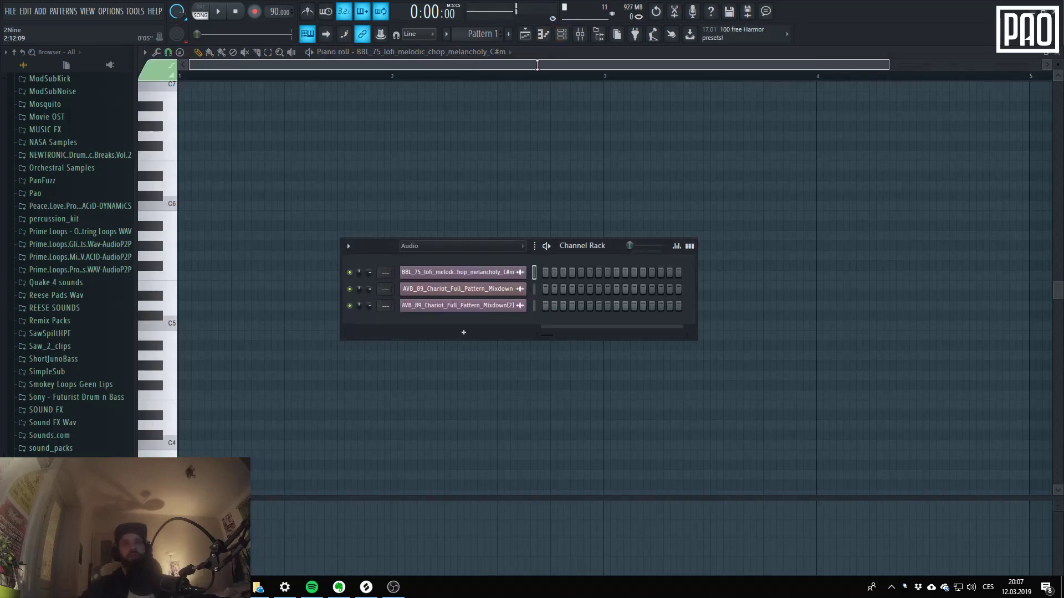
pyautogui.click(580, 33)
pyautogui.click(525, 34)
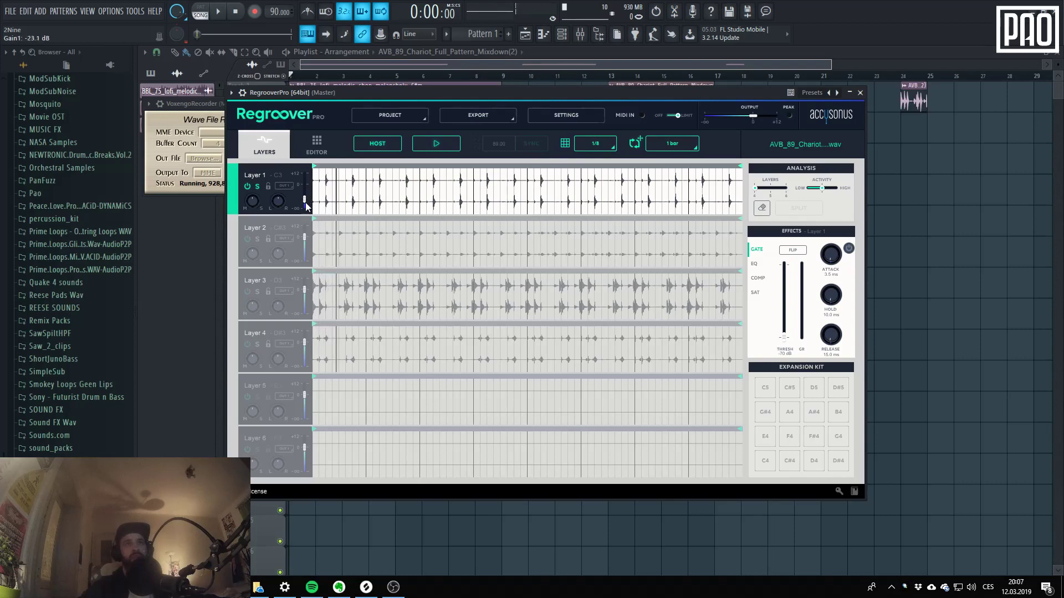
# - Nudge Layer 1's volume fader, audition it mid-break, select Layers 2 and 3, then unsolo Layer 1
pyautogui.moveTo(305, 185); pyautogui.dragTo(305, 182)
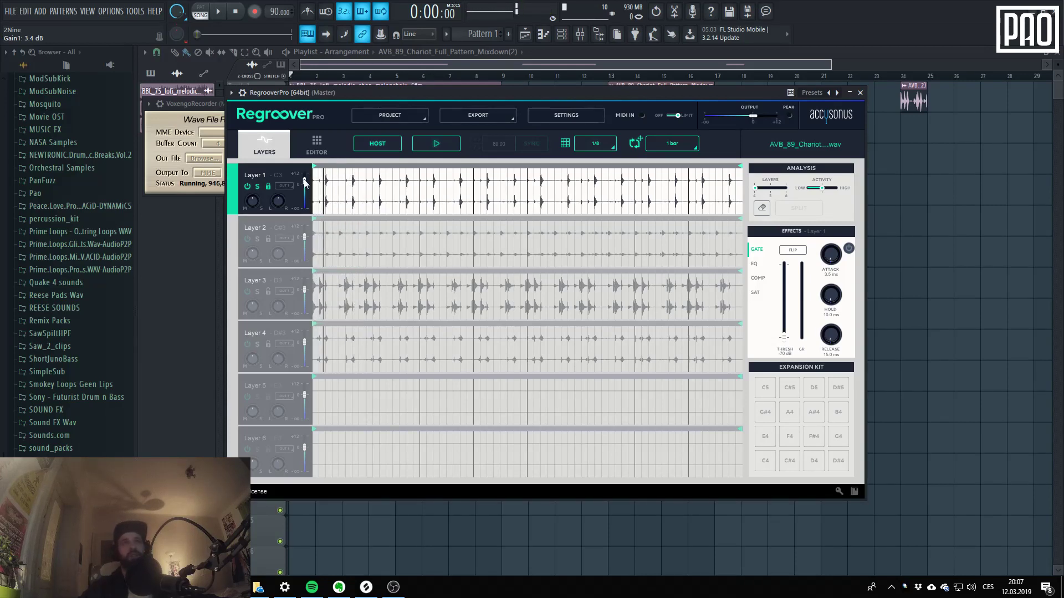
pyautogui.click(334, 192)
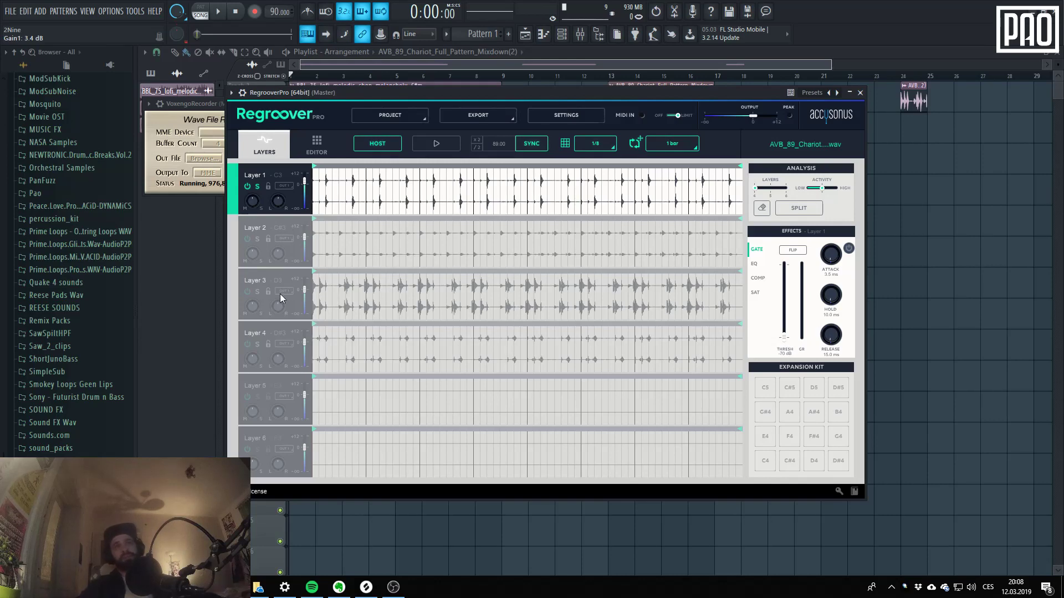
pyautogui.click(249, 235)
pyautogui.click(245, 292)
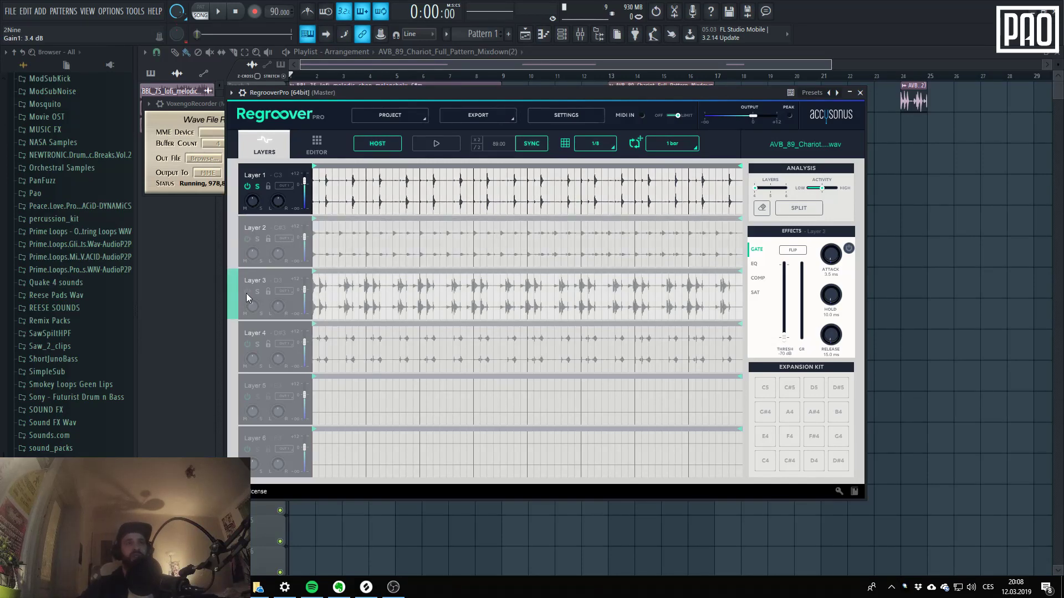
pyautogui.click(257, 189)
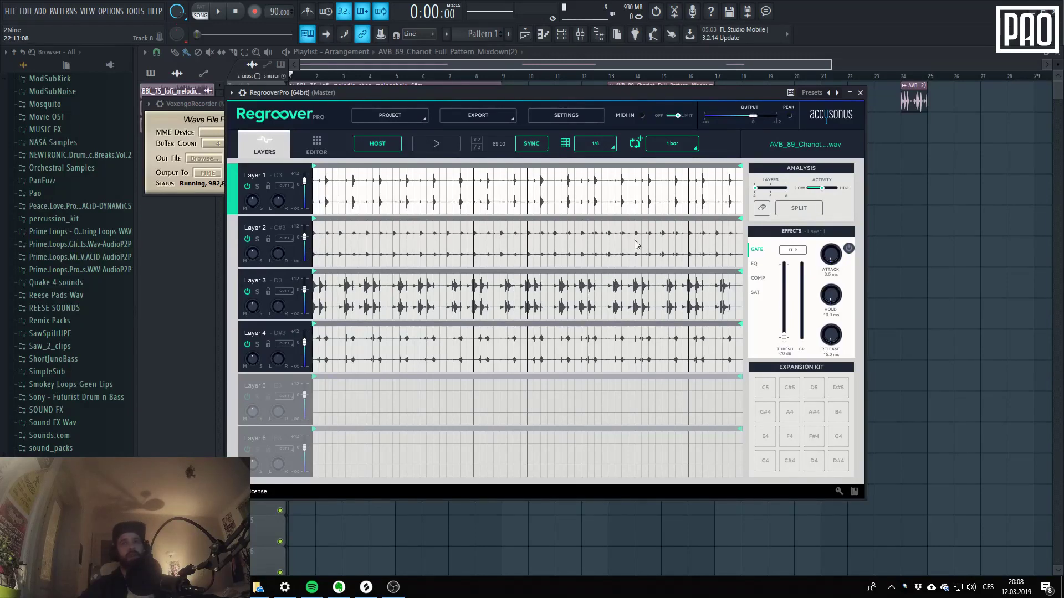
# - Browse Layer 1's GATE, EQ, COMP and SAT effect settings in Regroover
pyautogui.moveTo(655, 92); pyautogui.dragTo(677, 118)
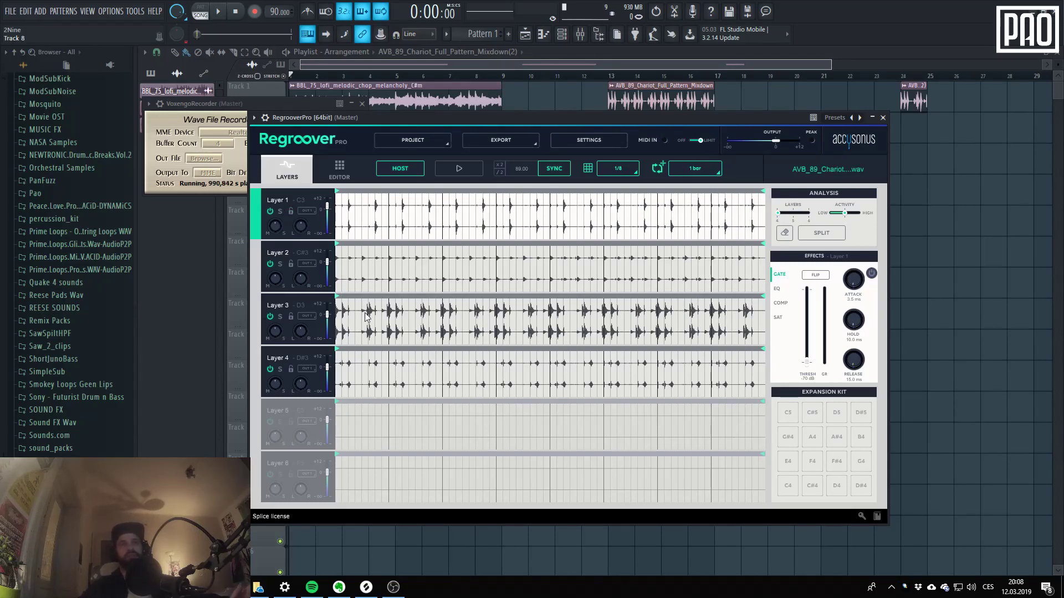
pyautogui.click(777, 289)
pyautogui.click(781, 276)
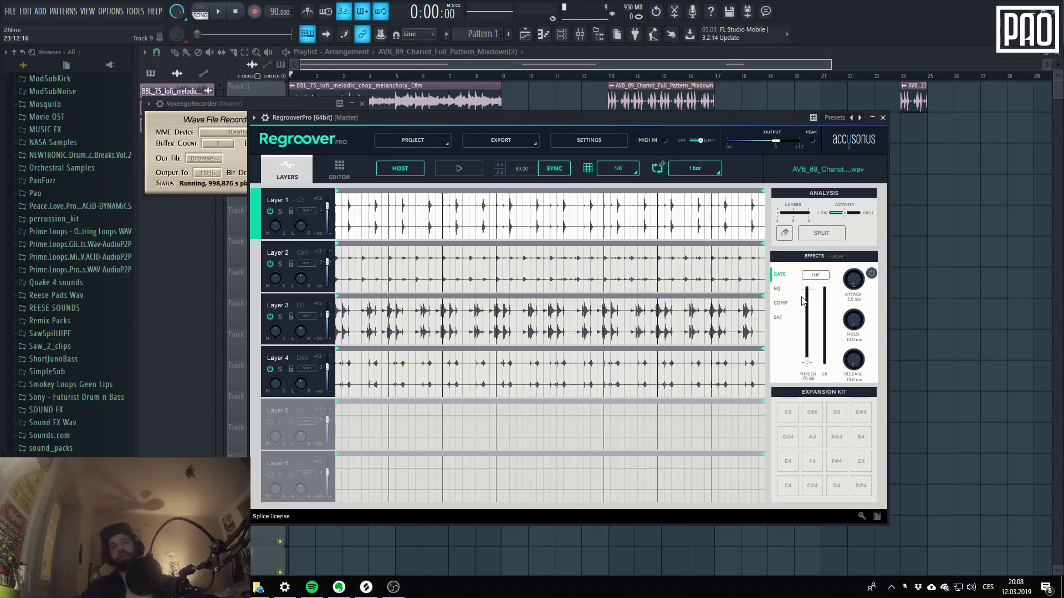
pyautogui.click(777, 288)
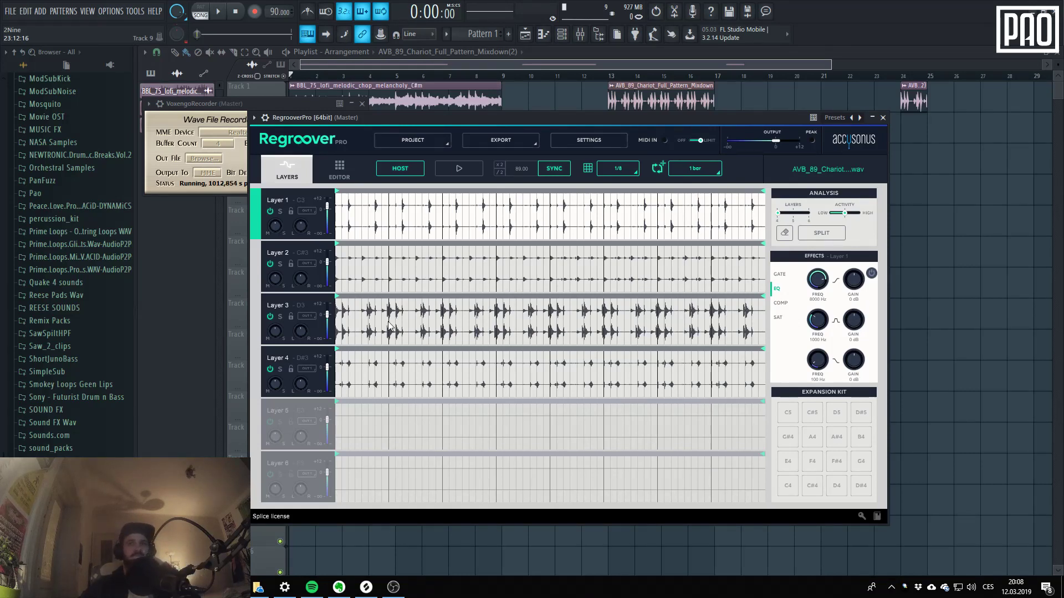
pyautogui.click(781, 304)
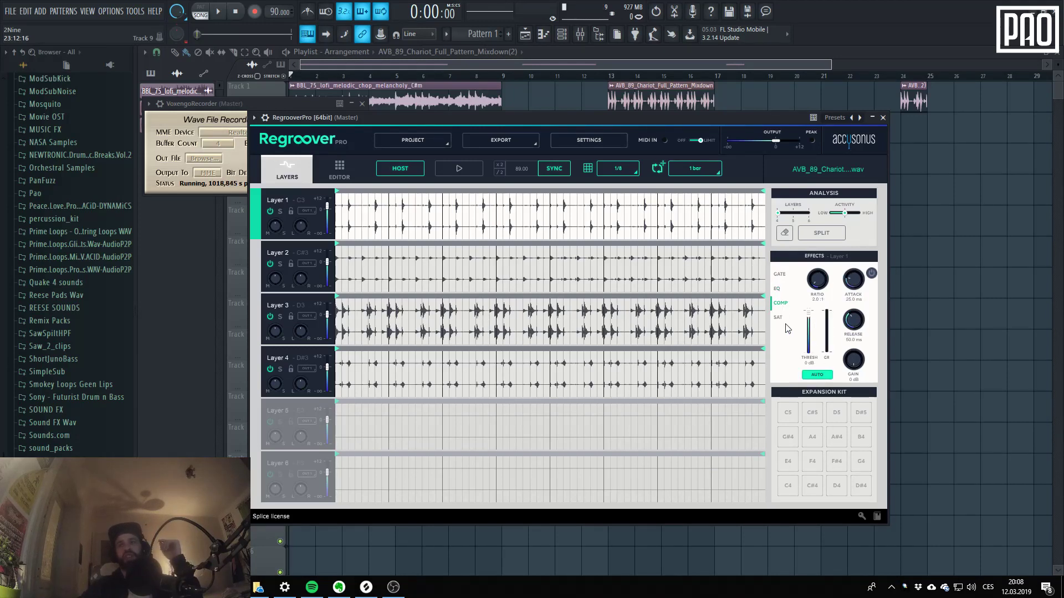
pyautogui.click(779, 318)
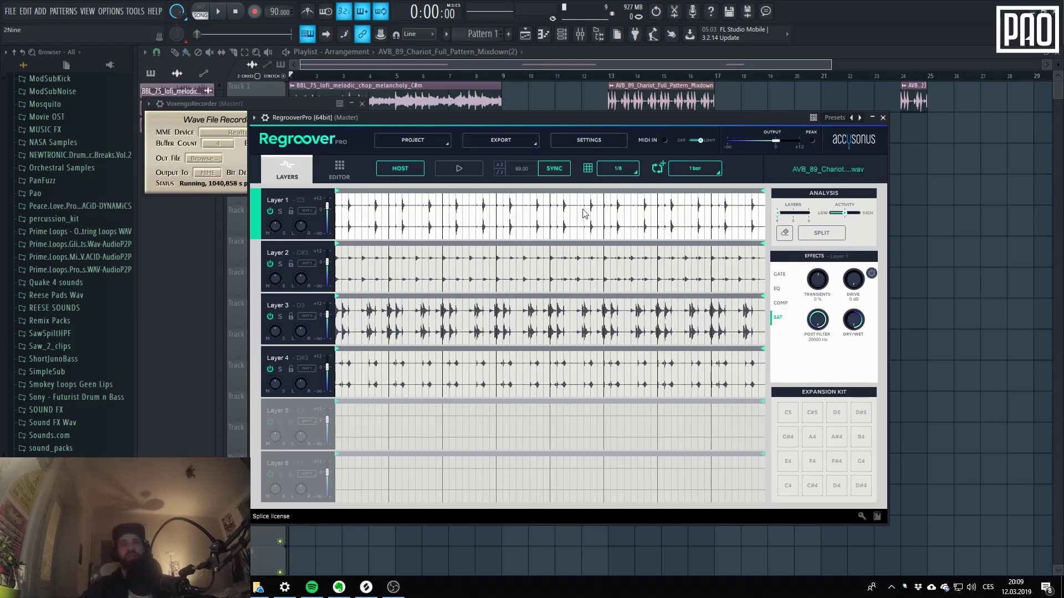
# - Select Layer 2, solo it and play it alone
pyautogui.click(388, 247)
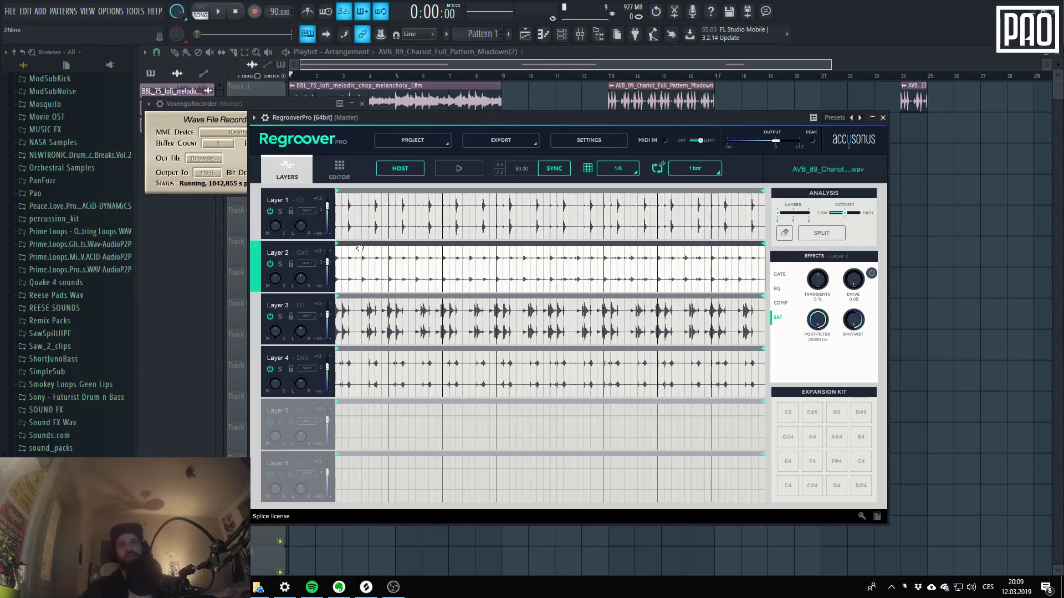
pyautogui.click(280, 263)
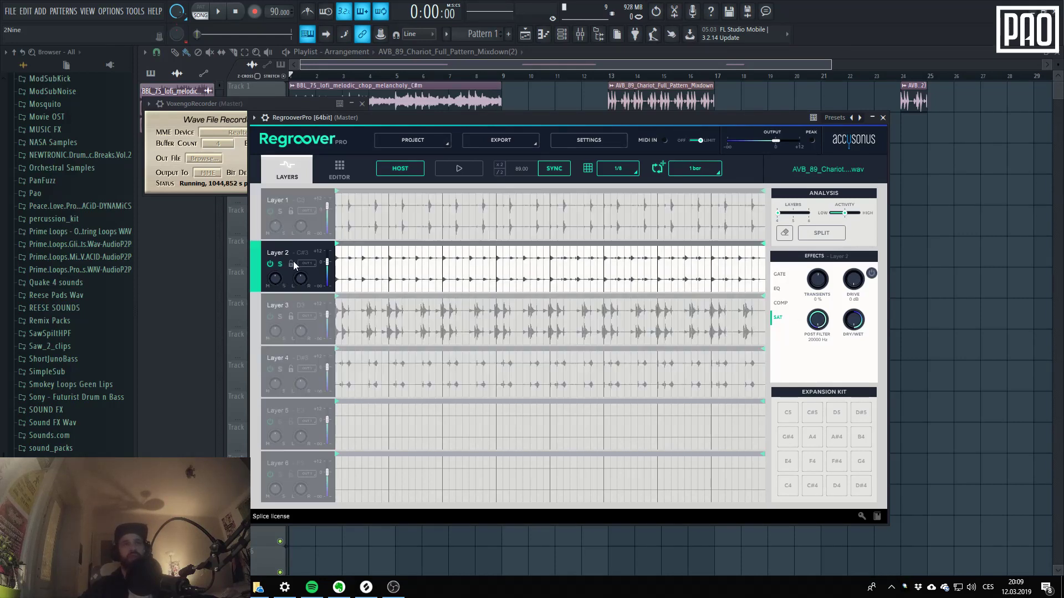
pyautogui.click(449, 169)
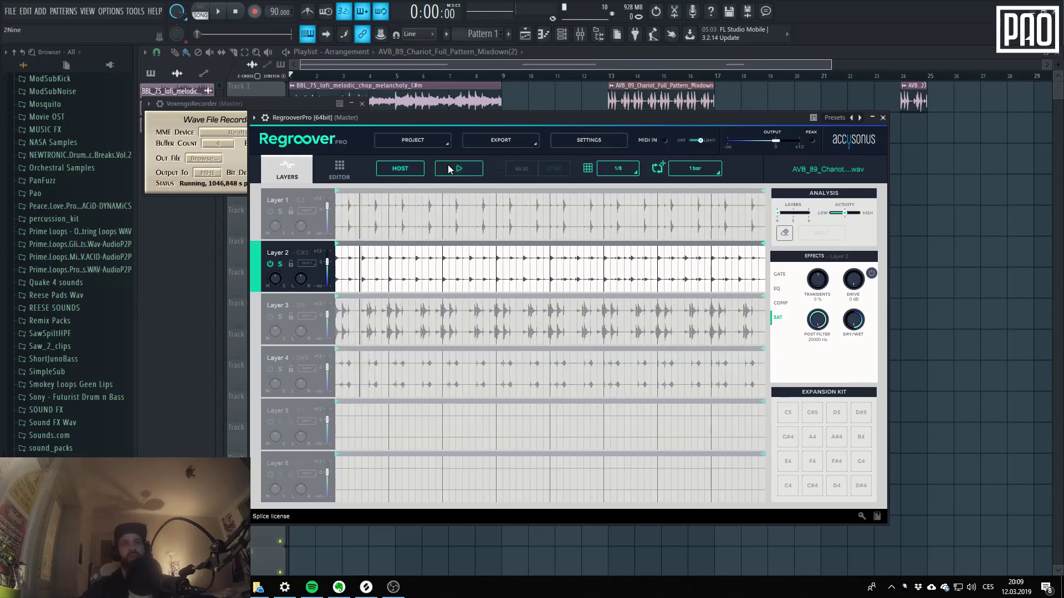
# - Switch the solo to Layer 3 and audition it
pyautogui.click(450, 169)
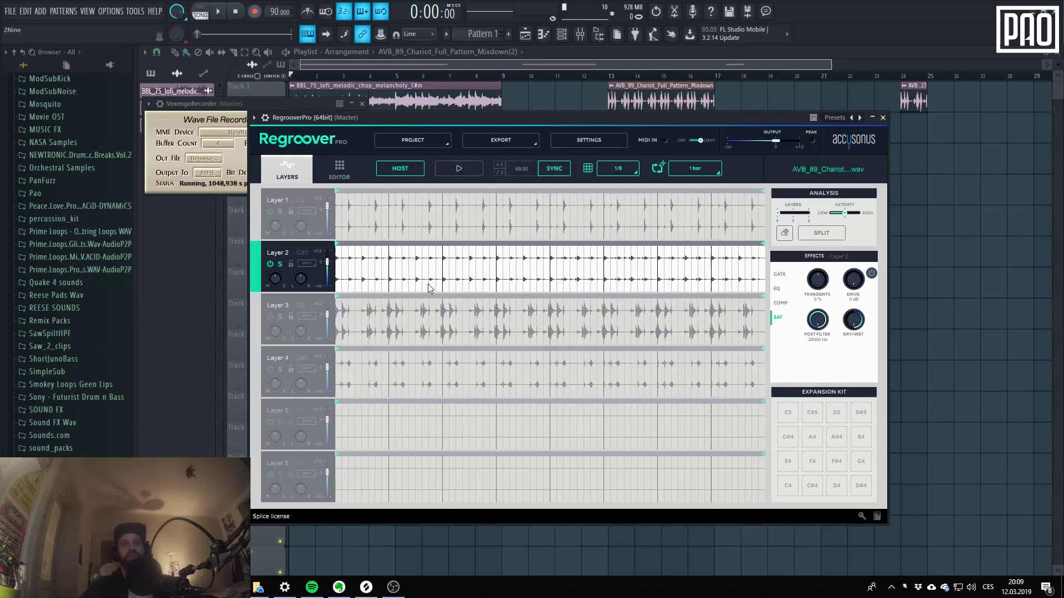
pyautogui.click(281, 316)
pyautogui.click(455, 169)
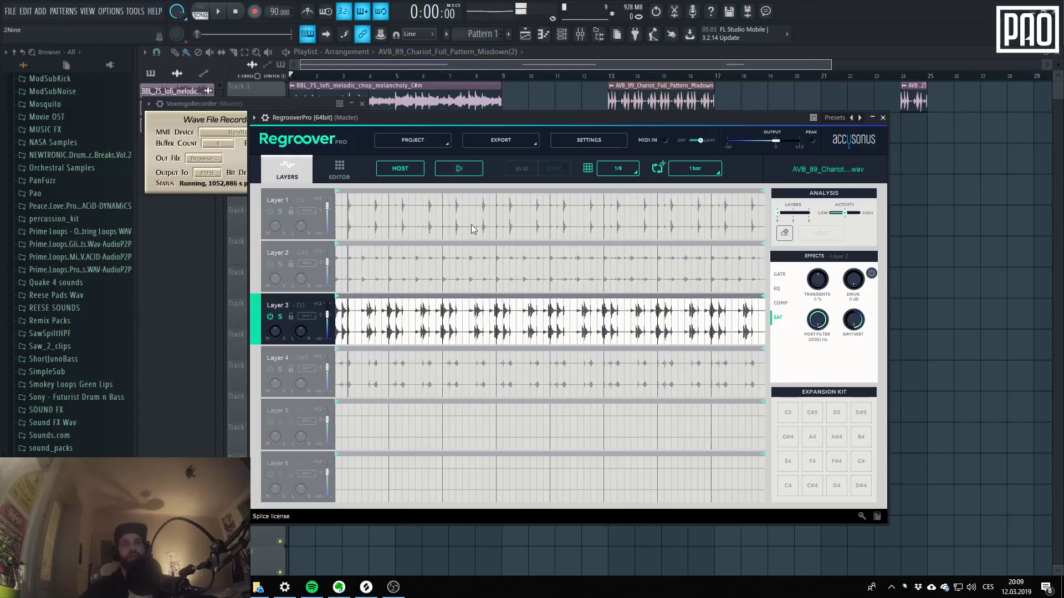
pyautogui.click(455, 170)
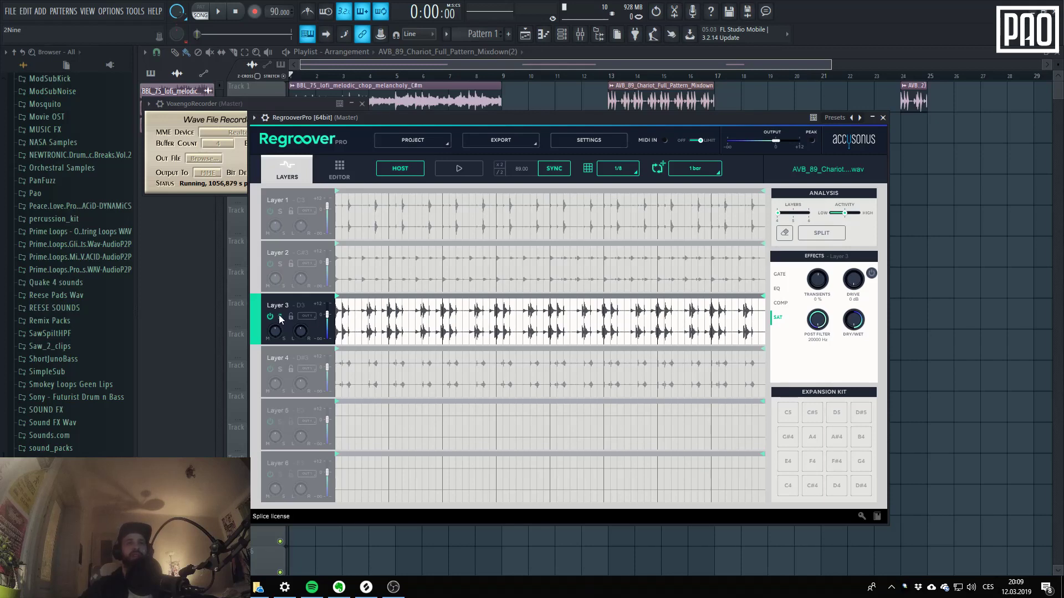
# - Switch the solo to Layer 4, audition it, then stop playback
pyautogui.click(280, 369)
pyautogui.press('space')
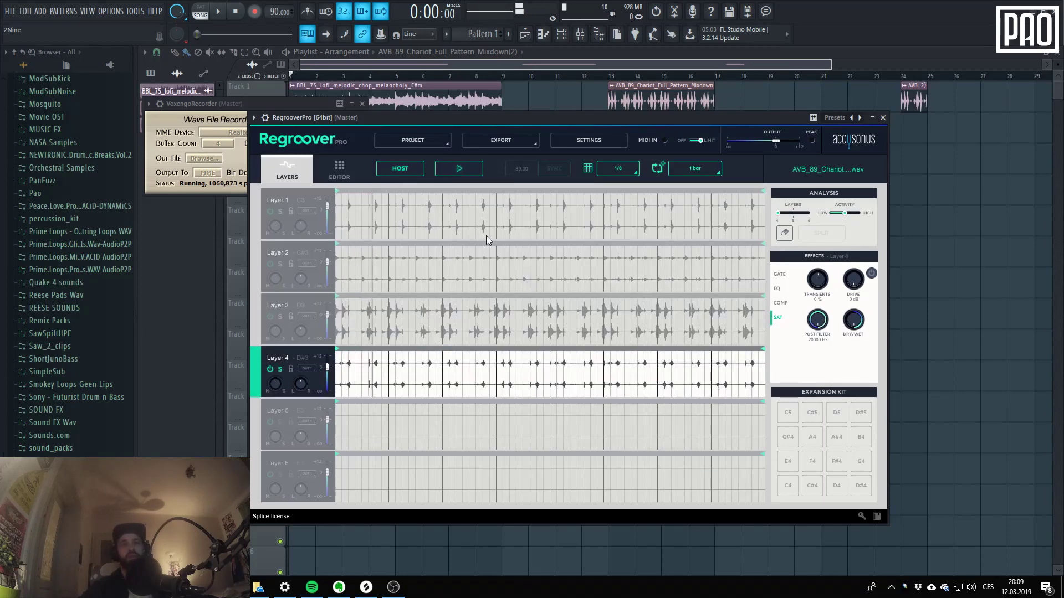
pyautogui.click(456, 174)
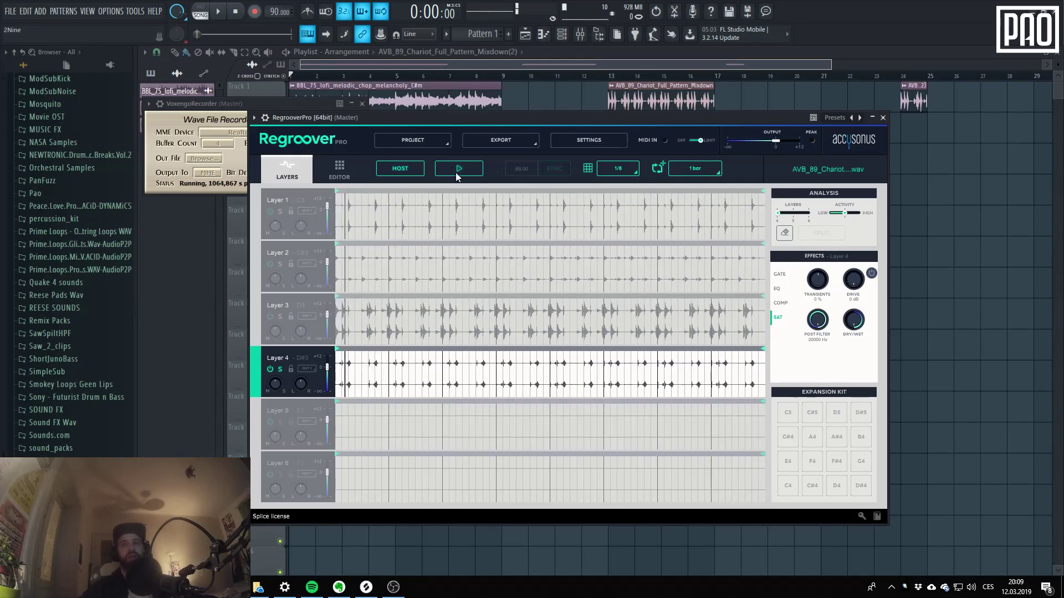
pyautogui.click(458, 169)
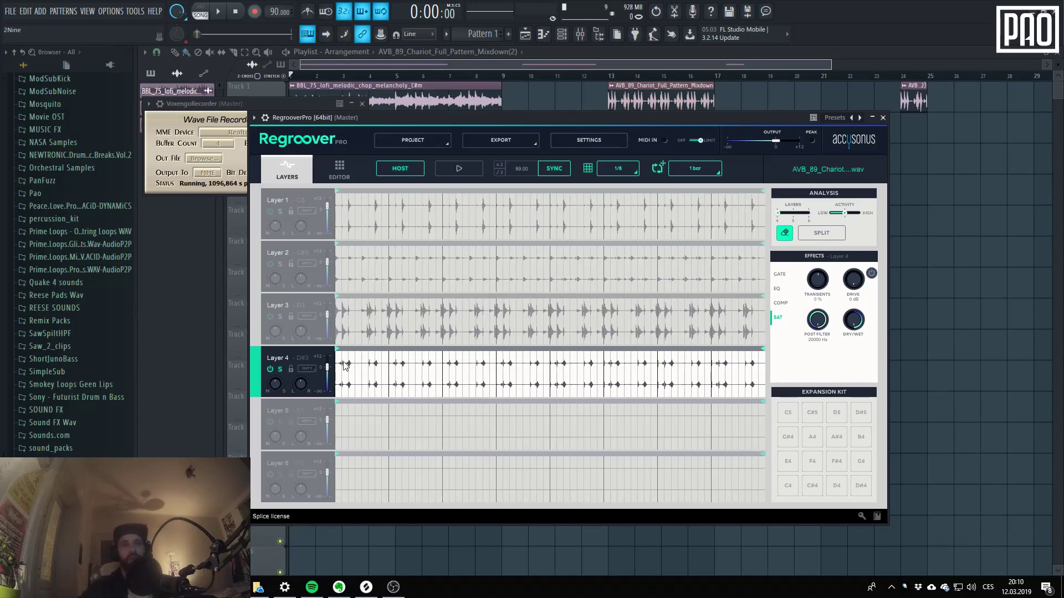
# - Drag across Layer 4's waveform from its left edge to the end to mark its full length
pyautogui.moveTo(340, 366); pyautogui.dragTo(765, 413)
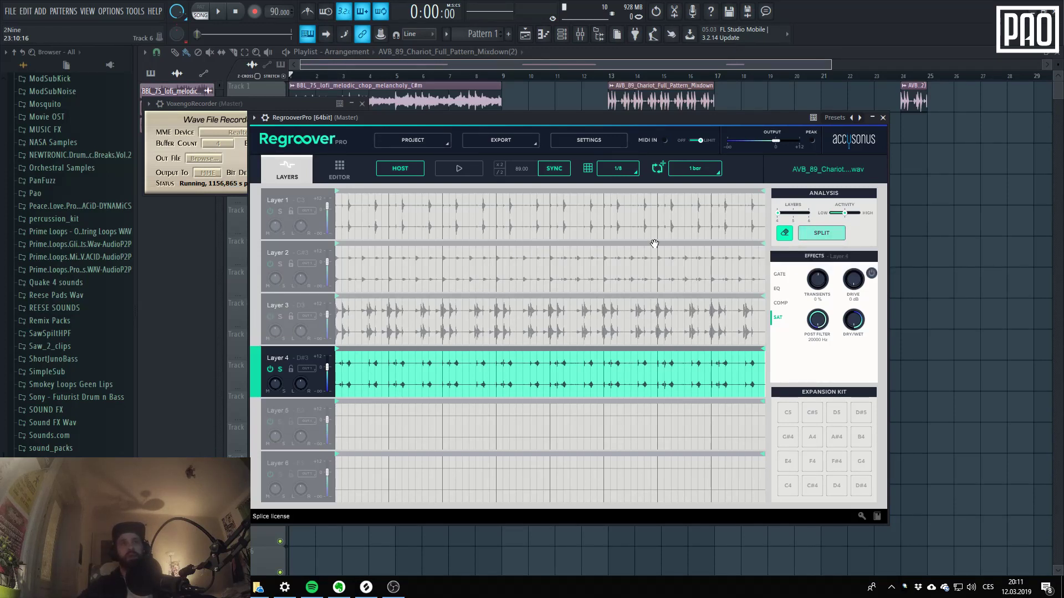
# - Rerun the layer split analysis, audition Layers 3 and 2 soloed, then unsolo so all layers sound
pyautogui.click(819, 233)
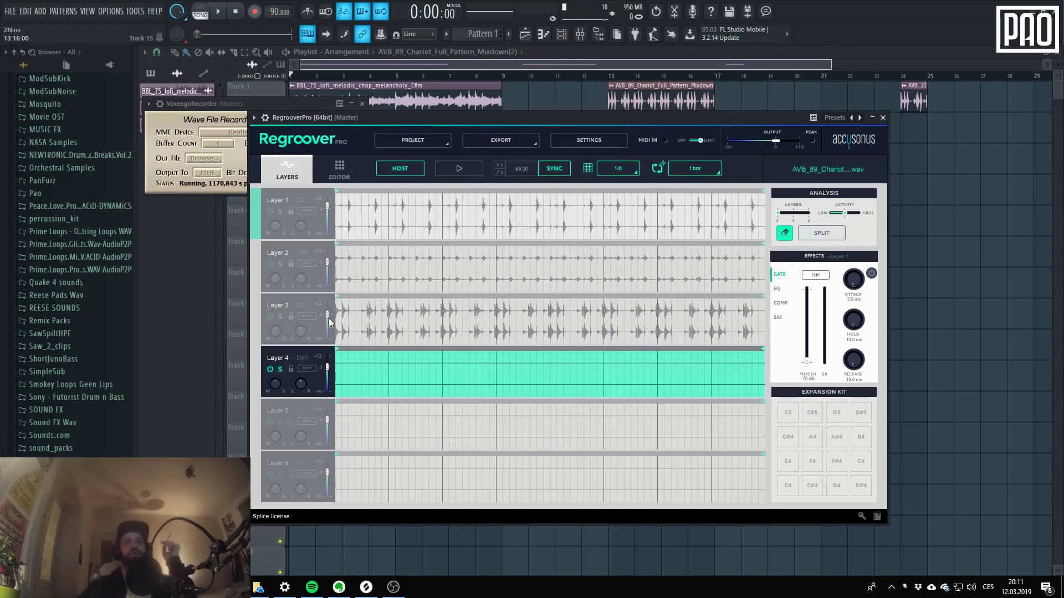
pyautogui.click(278, 317)
pyautogui.click(457, 169)
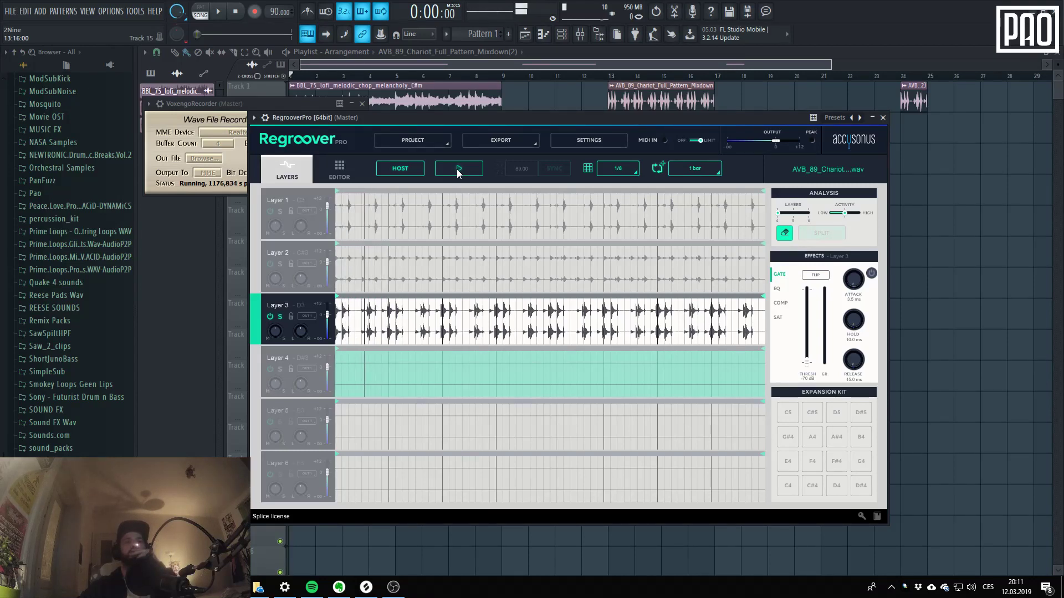
pyautogui.click(458, 169)
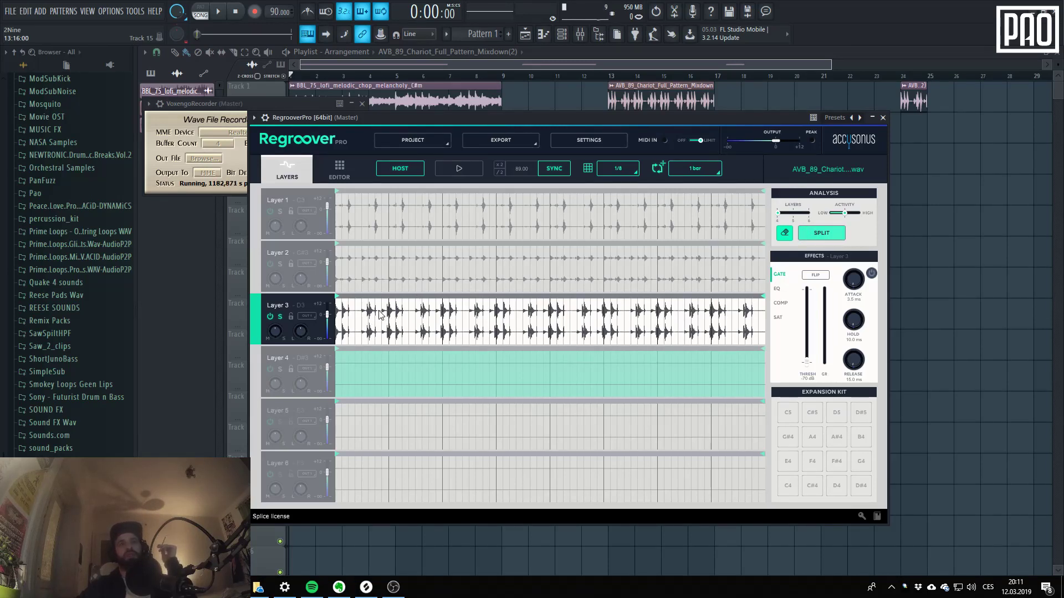
pyautogui.click(281, 265)
pyautogui.click(459, 171)
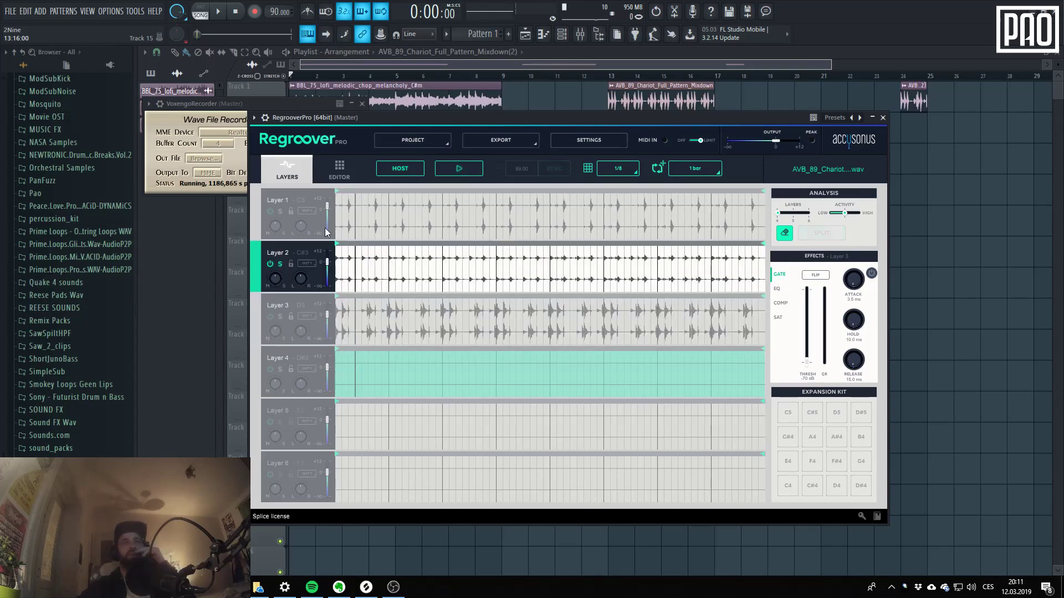
pyautogui.click(280, 265)
pyautogui.press('space')
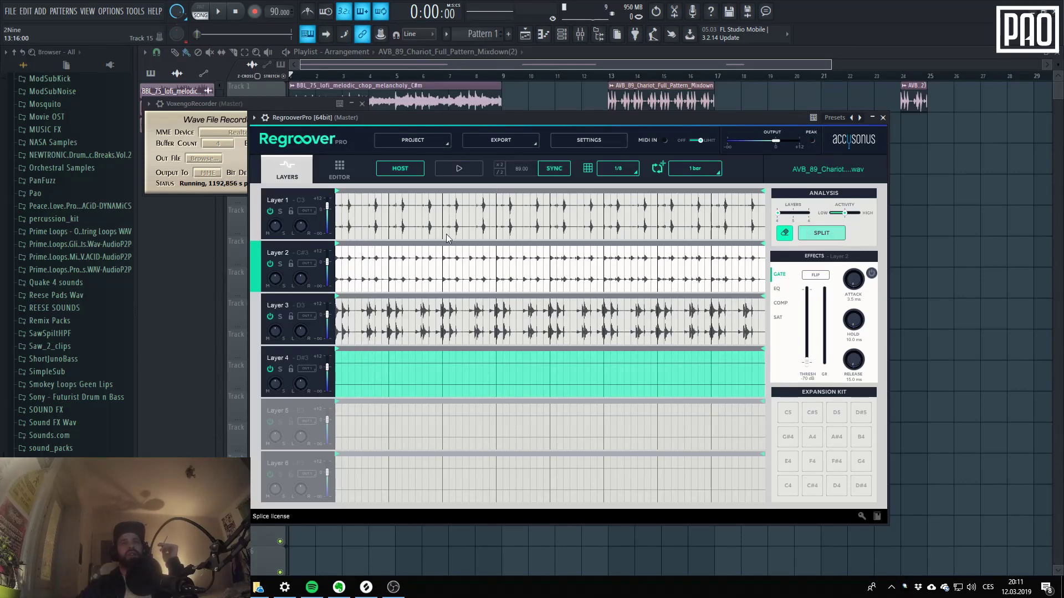
# - Check the loop-length choices, leaving 1 bar, and play and stop the split layers
pyautogui.click(695, 168)
pyautogui.click(694, 168)
pyautogui.click(459, 169)
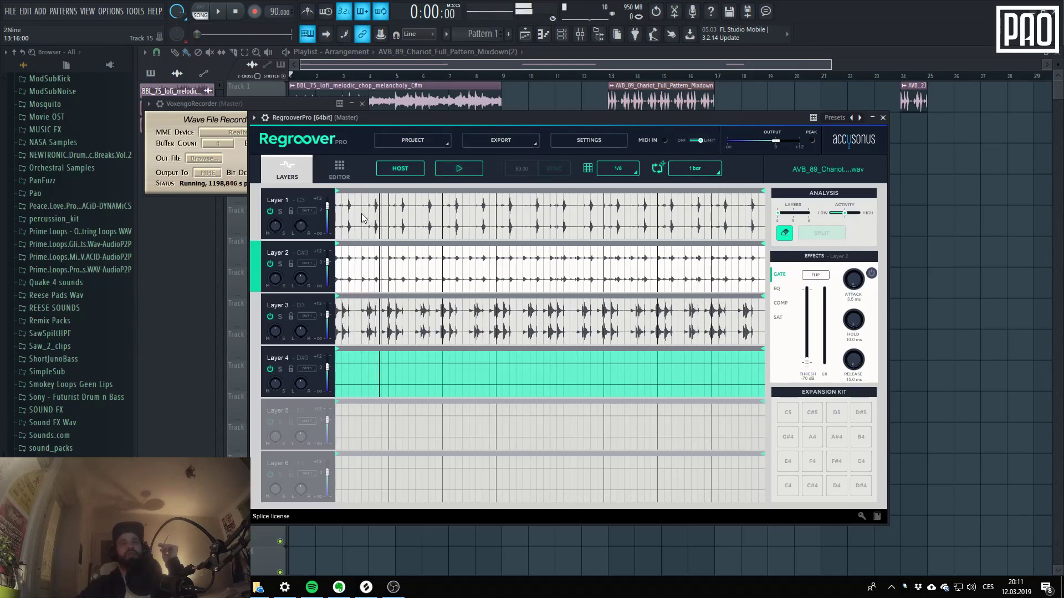
pyautogui.click(454, 171)
# - Keep loop length at 1 bar, then make Layer 1 active, solo it and audition it
pyautogui.click(717, 171)
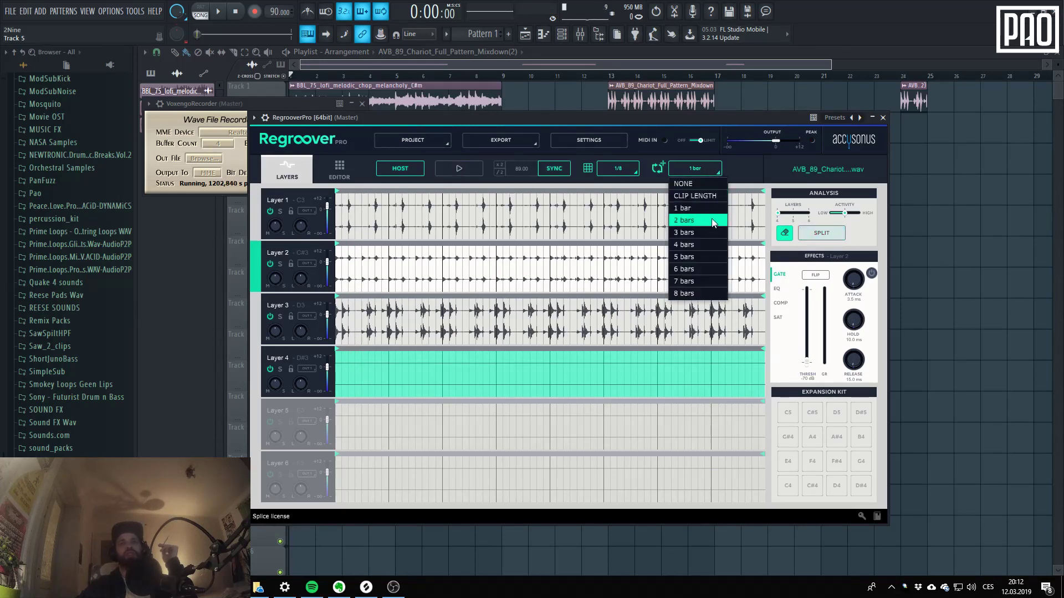
pyautogui.click(675, 210)
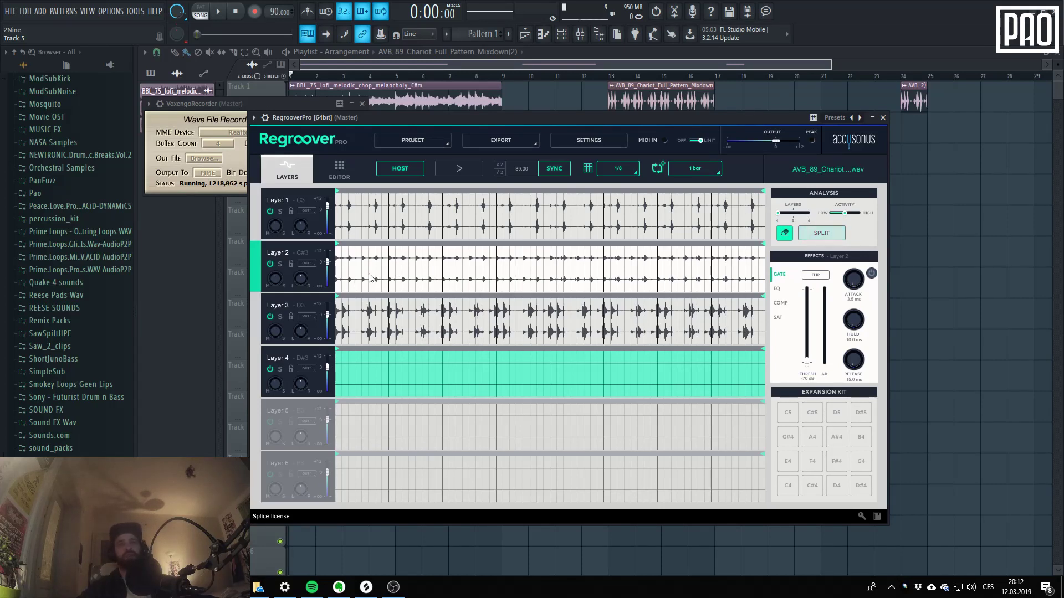
pyautogui.click(365, 198)
pyautogui.click(453, 174)
pyautogui.click(280, 211)
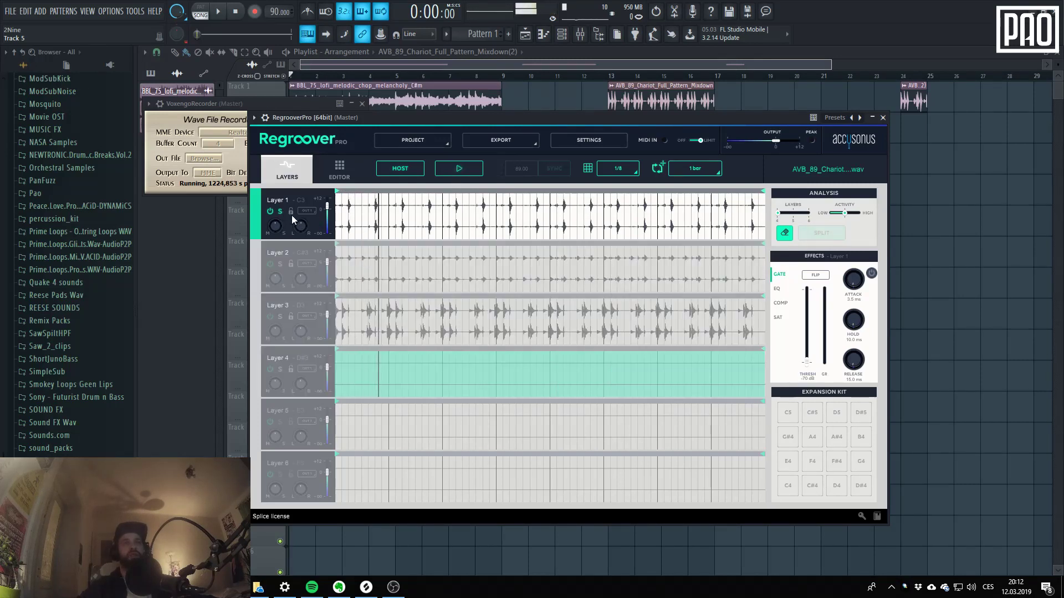
pyautogui.click(461, 168)
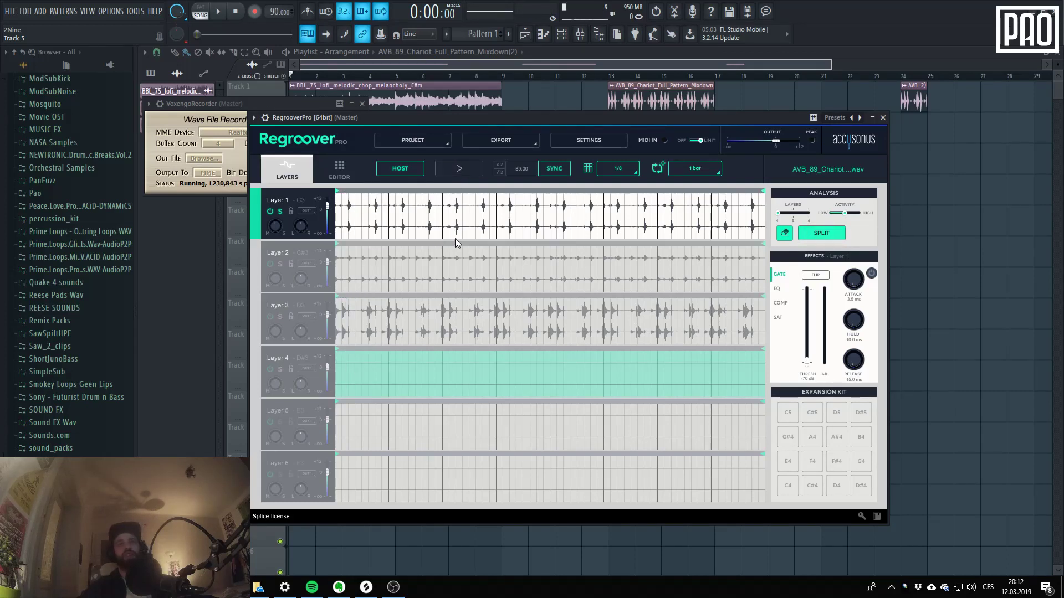
# - Mark the first few hits at the start of Layer 1 with teal regions
pyautogui.click(343, 209)
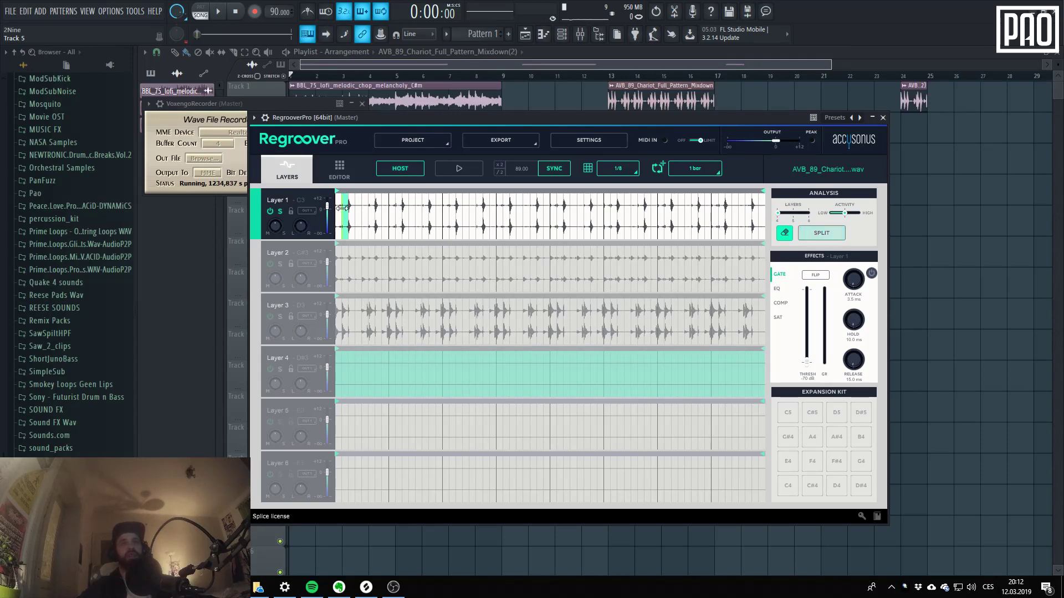
pyautogui.moveTo(341, 207); pyautogui.dragTo(323, 210)
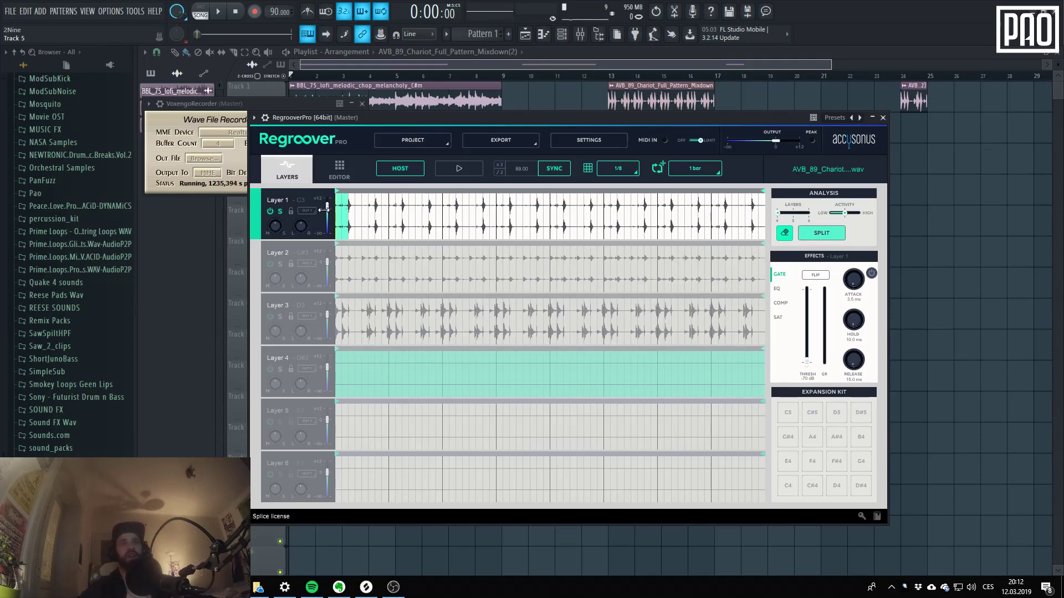
pyautogui.click(358, 208)
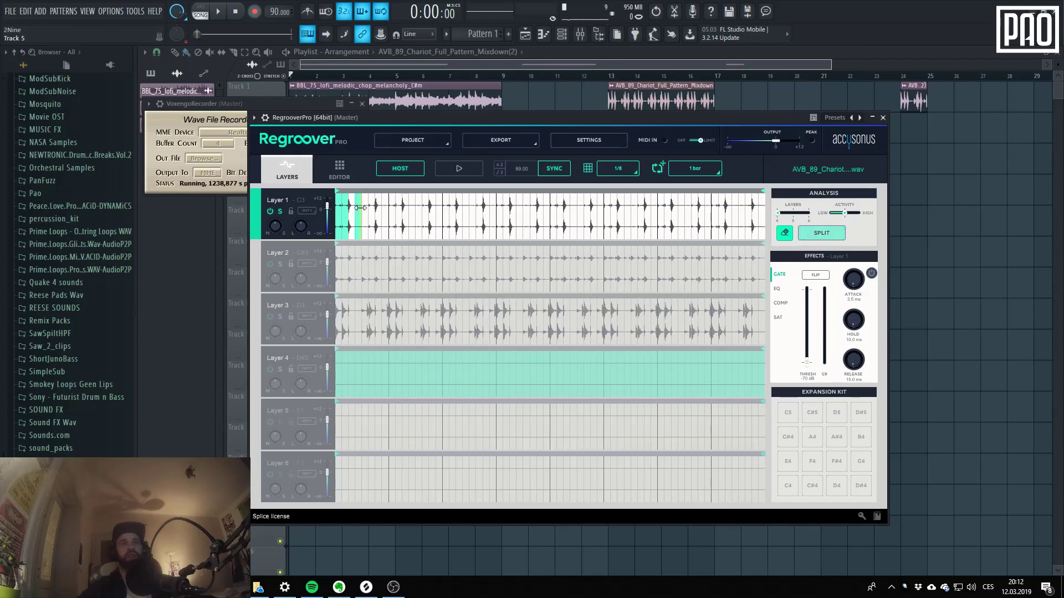
pyautogui.moveTo(360, 207); pyautogui.dragTo(399, 216)
pyautogui.click(385, 216)
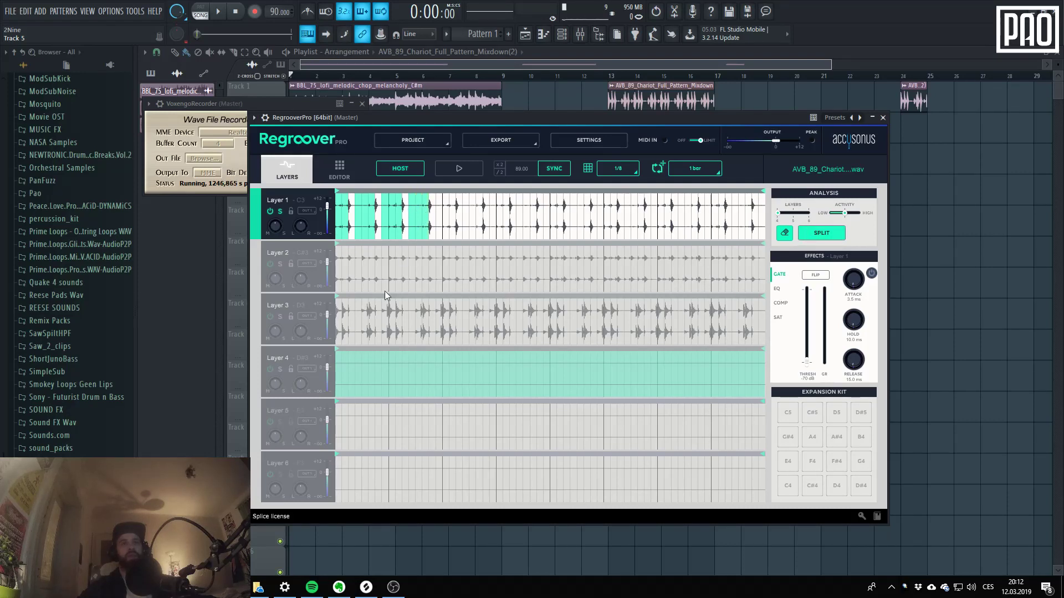
# - Extend Layer 1's teal regions further along, to about three quarters of the waveform
pyautogui.click(292, 369)
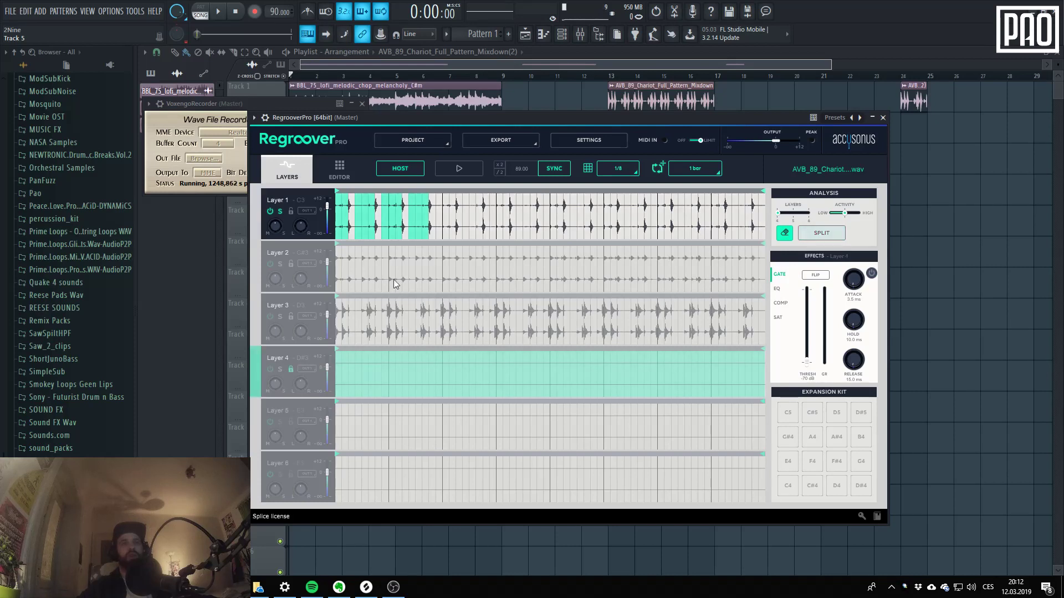
pyautogui.click(437, 208)
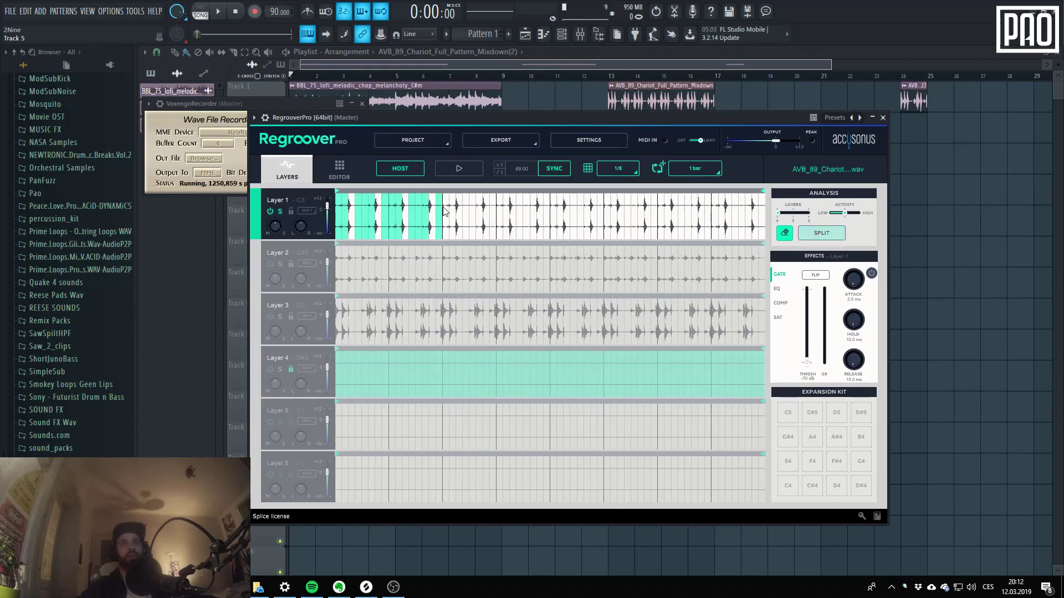
pyautogui.moveTo(442, 206); pyautogui.dragTo(454, 210)
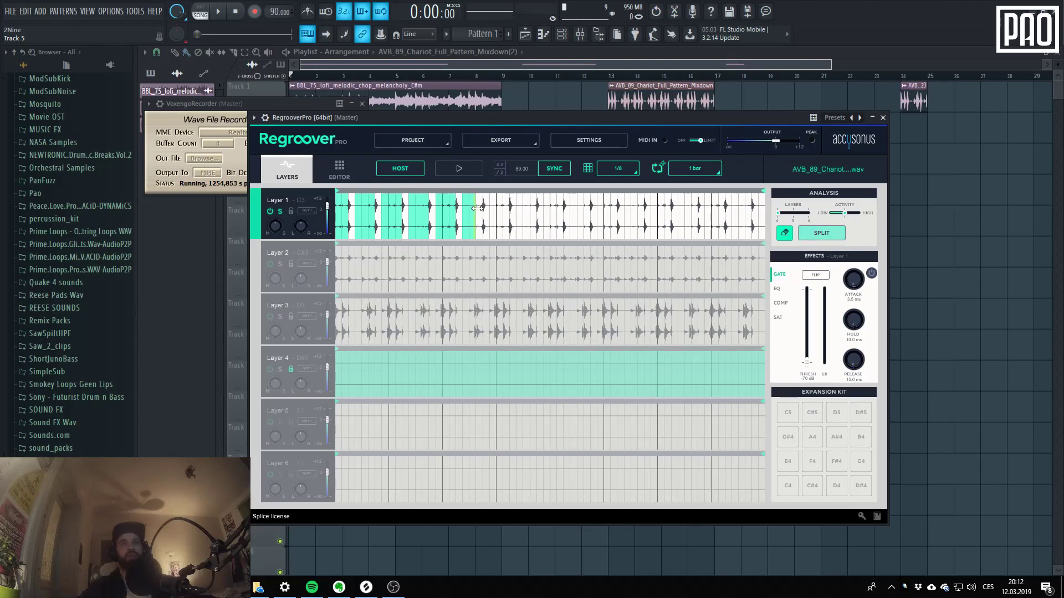
pyautogui.moveTo(478, 209); pyautogui.dragTo(479, 210)
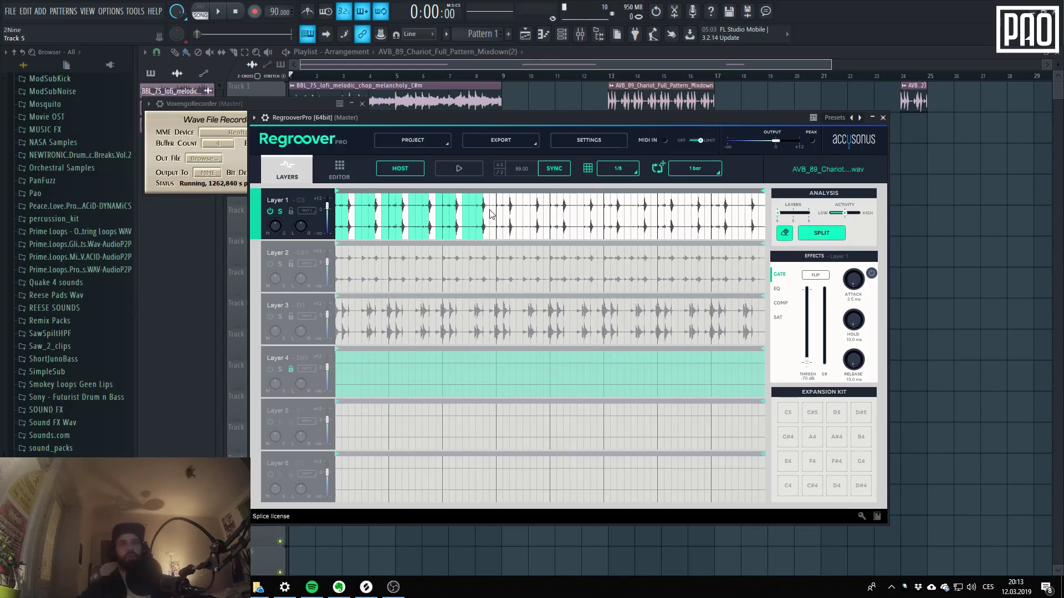
pyautogui.moveTo(495, 211); pyautogui.dragTo(559, 213)
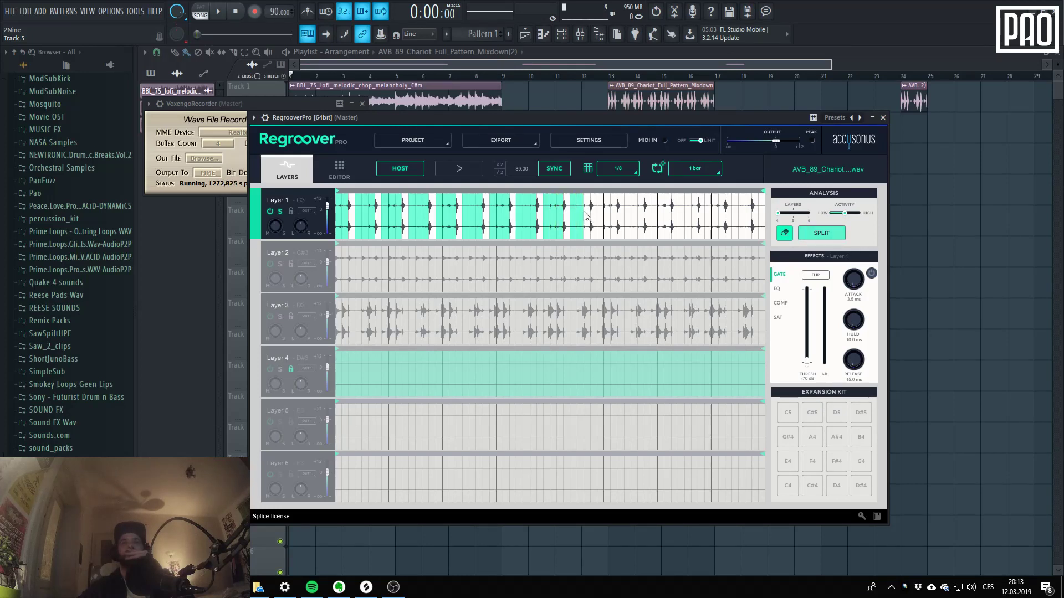
pyautogui.moveTo(583, 210)
pyautogui.mouseDown()
pyautogui.moveTo(604, 219)
pyautogui.moveTo(646, 208)
pyautogui.moveTo(672, 220)
pyautogui.mouseUp()
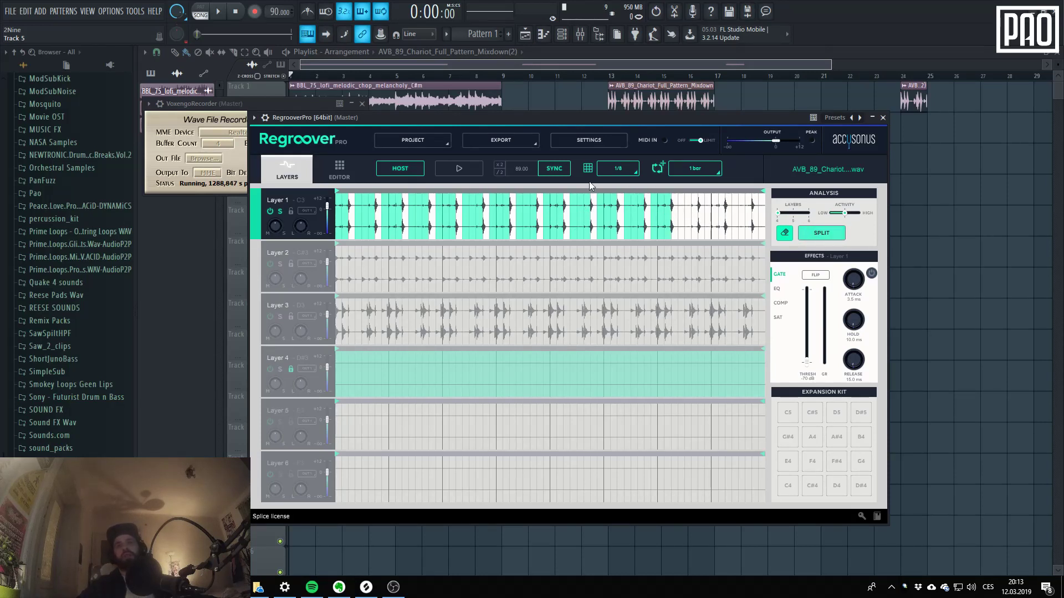
# - Turn grid snapping off and remove the last teal region on Layer 1
pyautogui.click(609, 172)
pyautogui.click(616, 174)
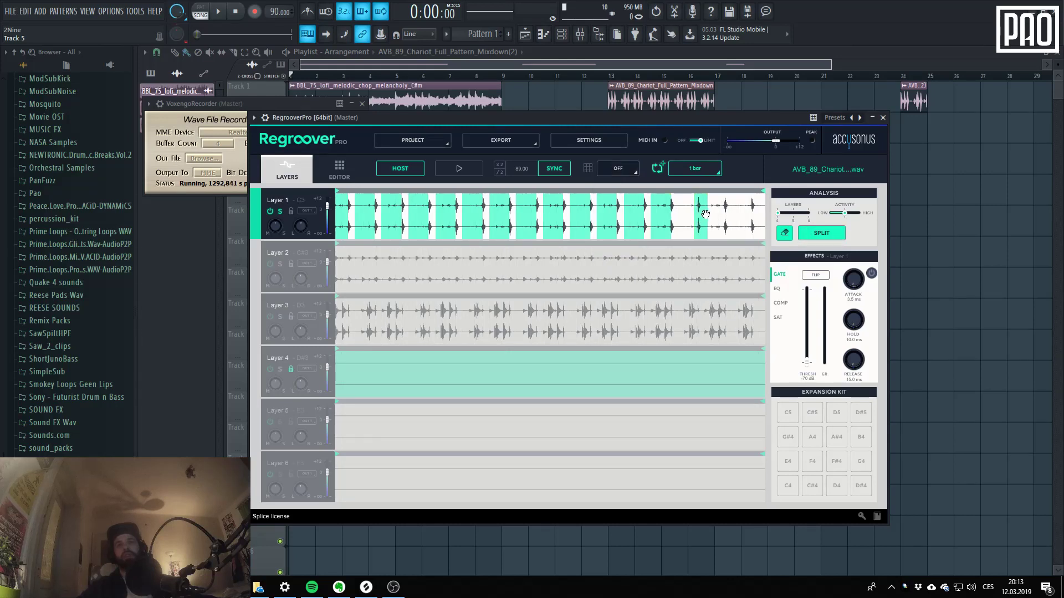
pyautogui.moveTo(706, 214)
pyautogui.mouseDown()
pyautogui.moveTo(724, 217)
pyautogui.moveTo(711, 220)
pyautogui.mouseUp()
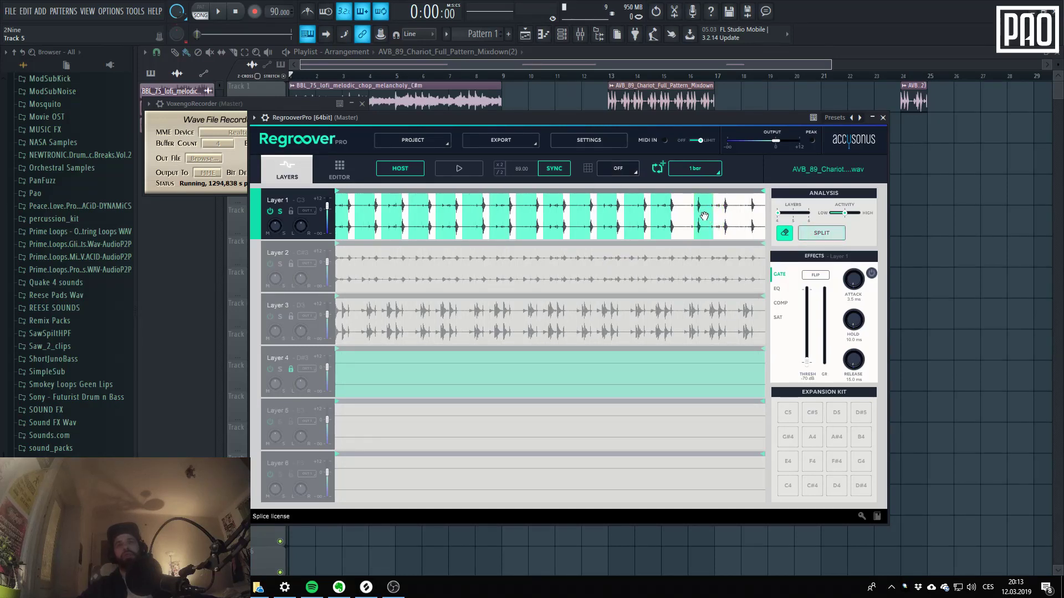
pyautogui.click(703, 216)
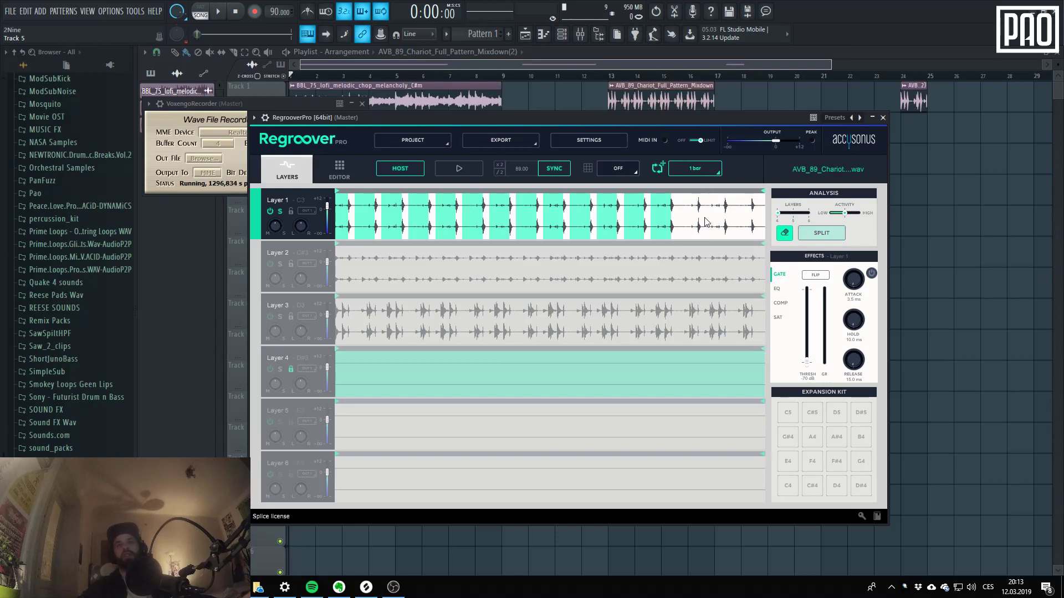
# - Set the grid back to 1/8 and stretch a region out to Layer 1's end
pyautogui.click(619, 170)
pyautogui.click(616, 256)
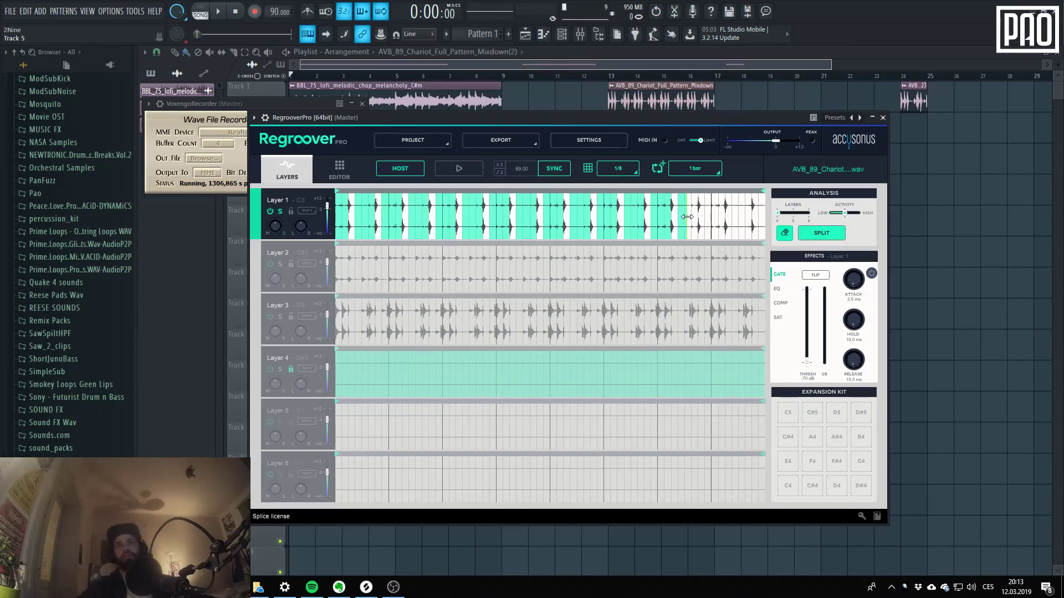
pyautogui.moveTo(705, 222); pyautogui.dragTo(759, 215)
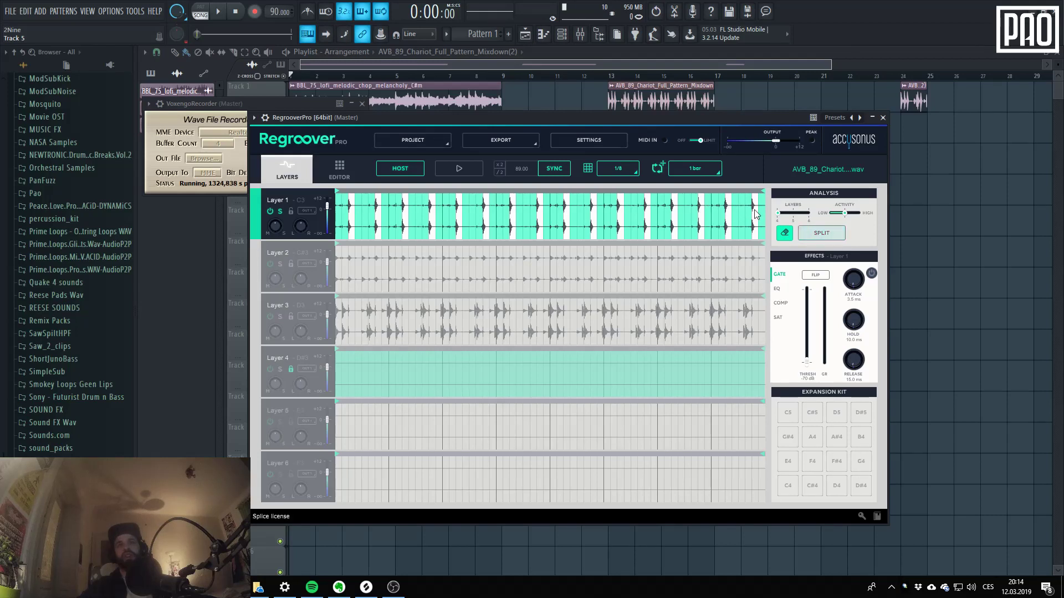
# - Re-split the break with the marked regions and audition the result
pyautogui.click(836, 234)
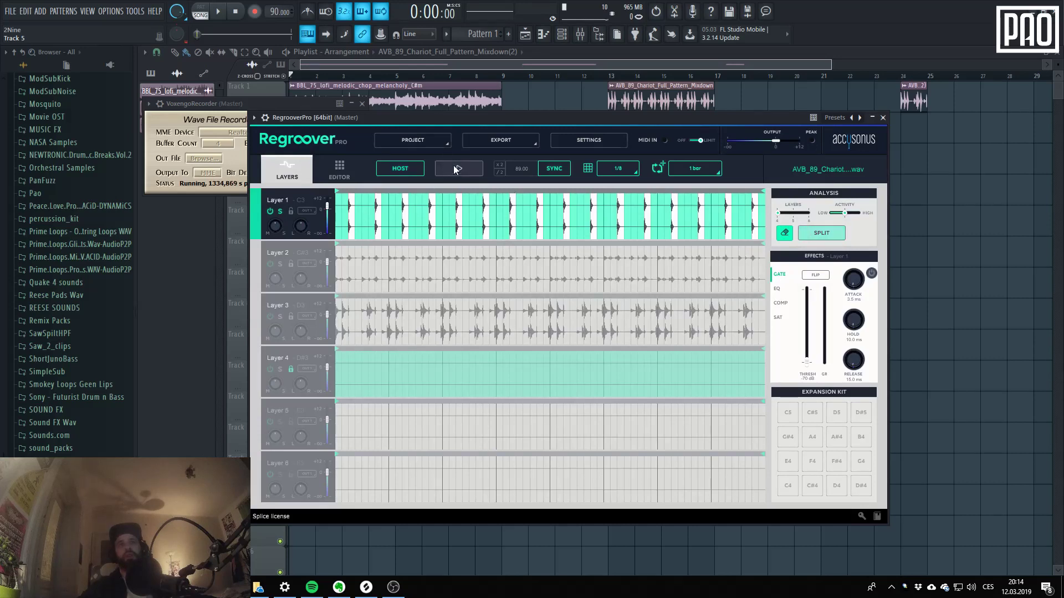
pyautogui.click(458, 169)
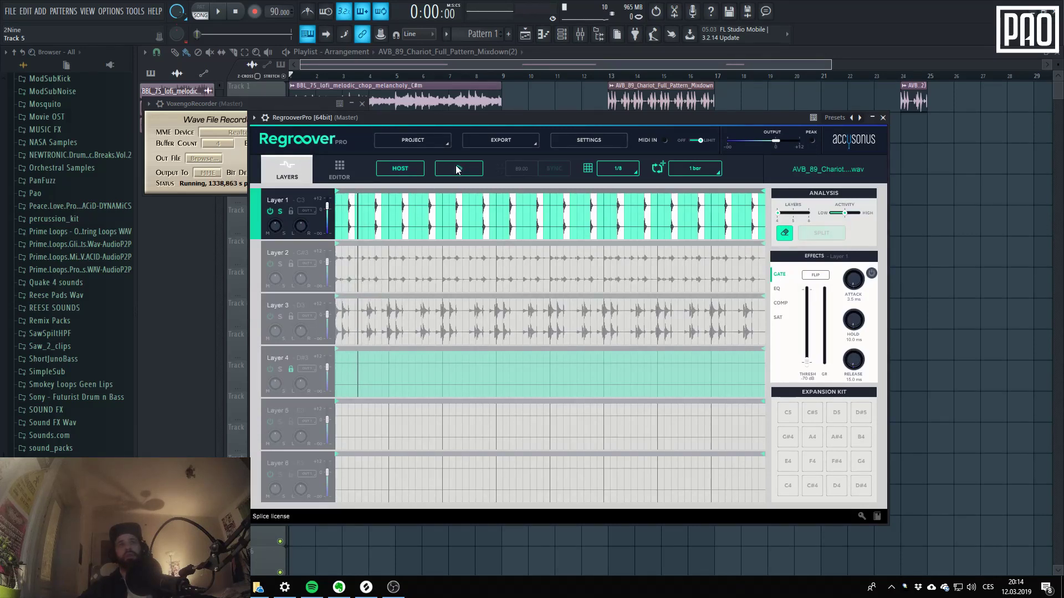
pyautogui.click(458, 169)
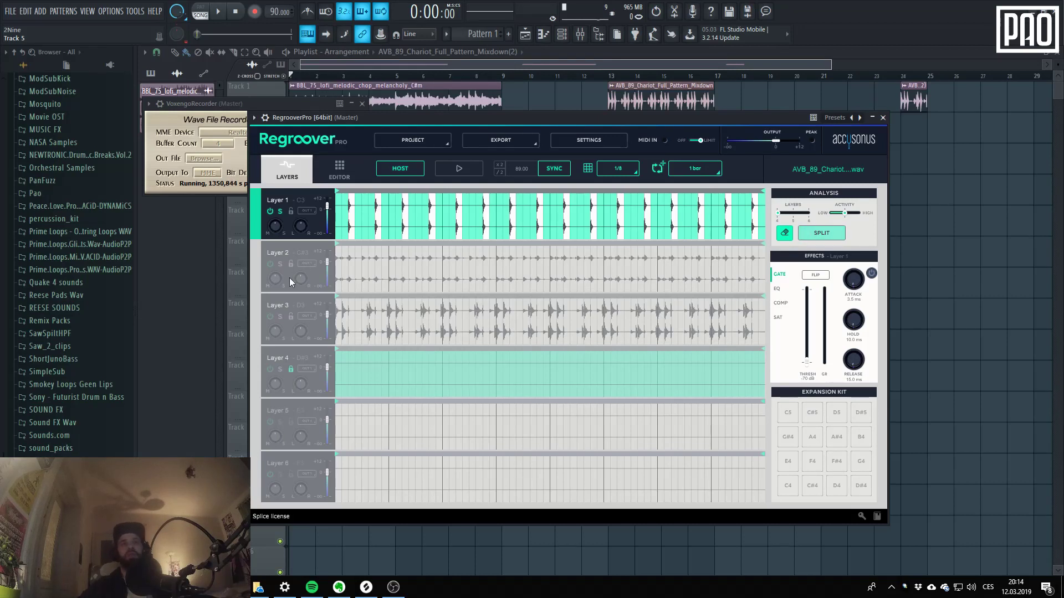
# - Make Layer 3 active, preview the layers again, and return to Layer 3
pyautogui.click(281, 315)
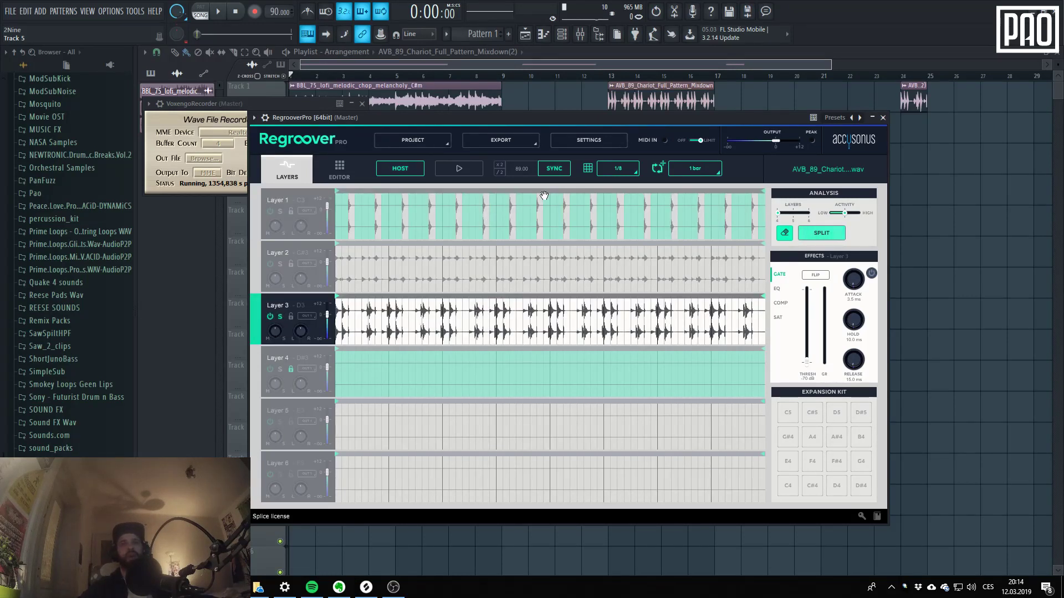
pyautogui.click(463, 171)
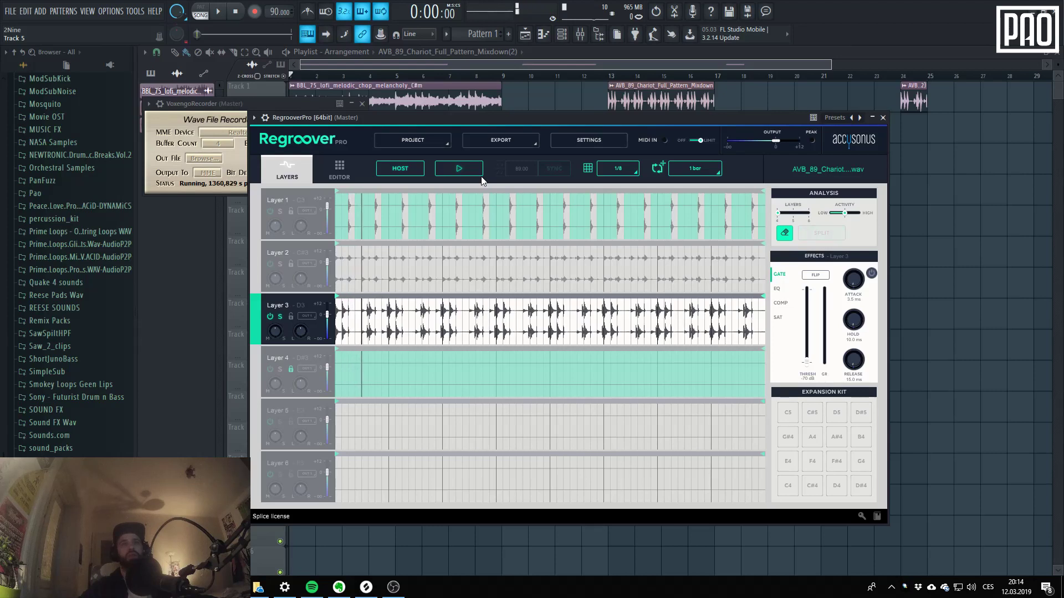
pyautogui.click(476, 171)
pyautogui.click(290, 211)
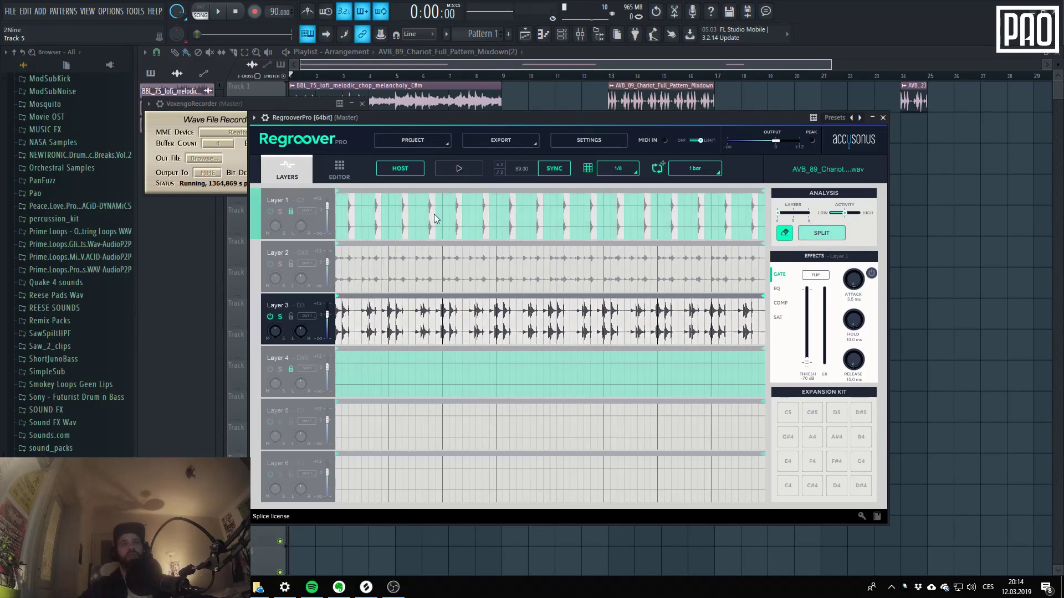
pyautogui.click(350, 321)
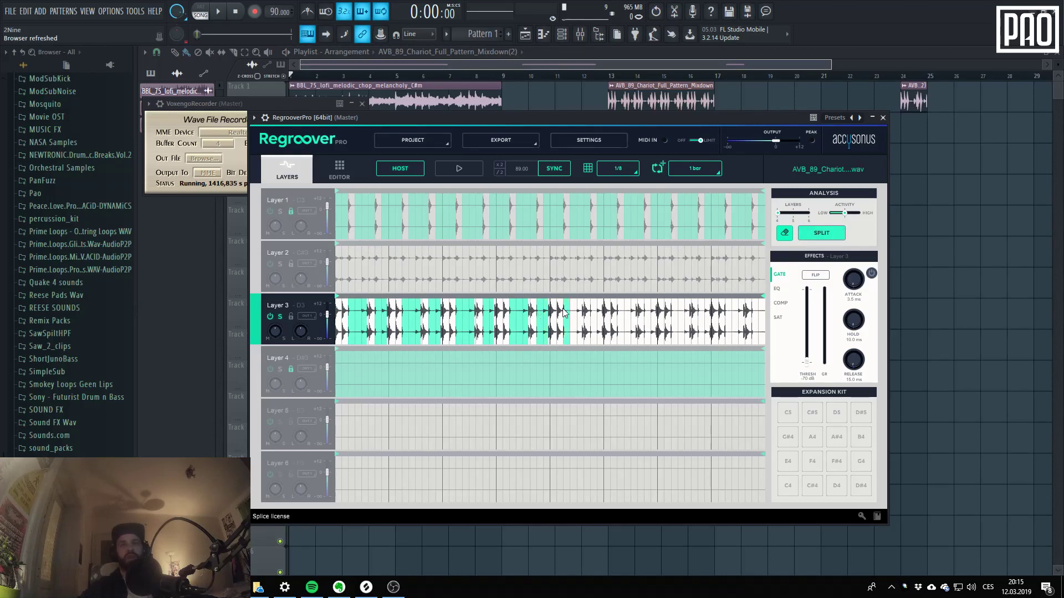
# - Extend Layer 3's teal region and mark its next hits mid-loop
pyautogui.moveTo(569, 310); pyautogui.dragTo(596, 319)
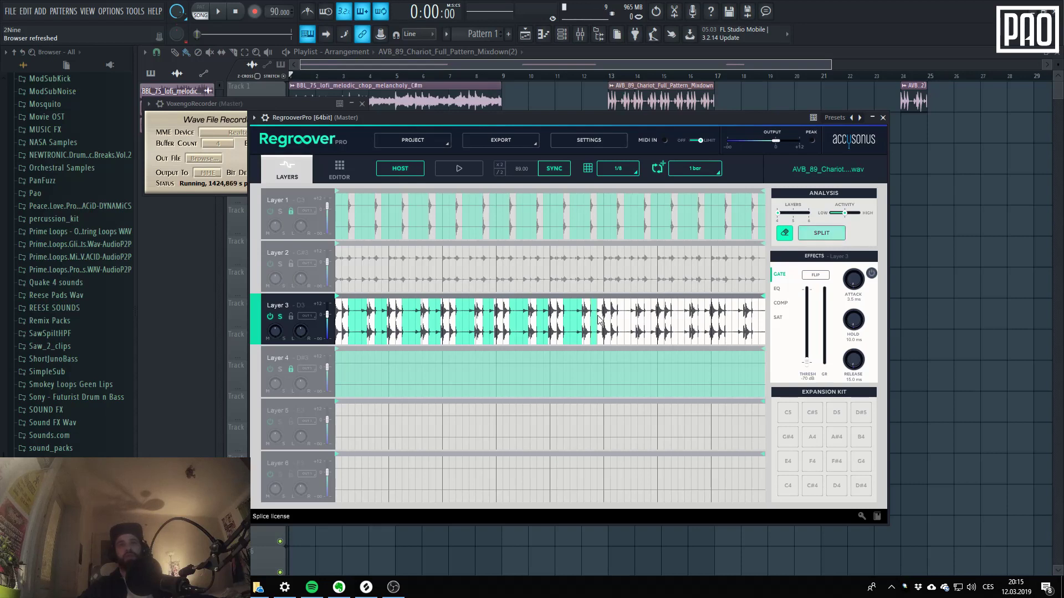
pyautogui.moveTo(598, 317); pyautogui.dragTo(601, 319)
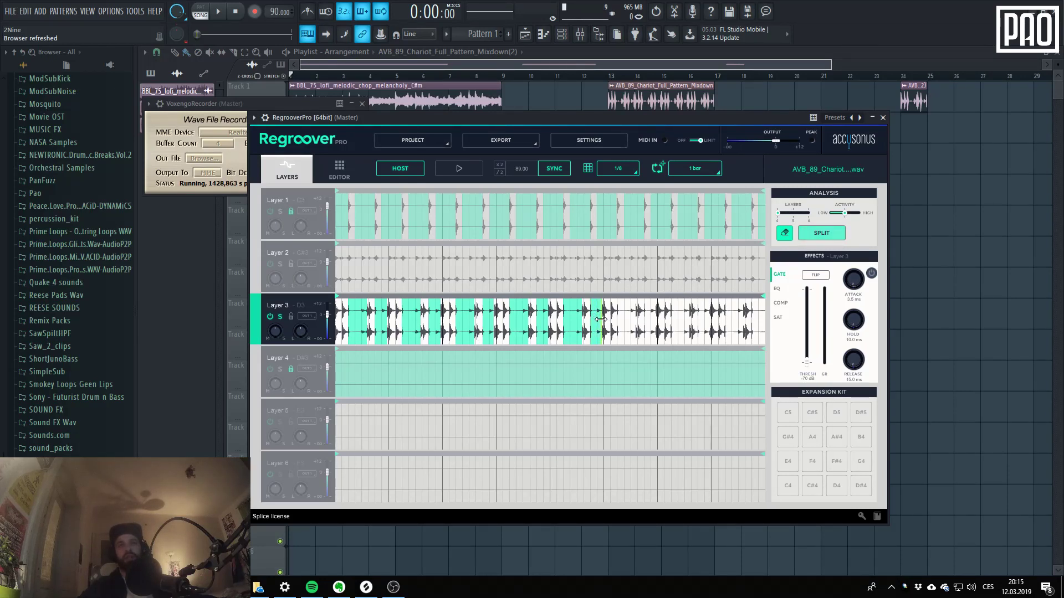
pyautogui.click(619, 314)
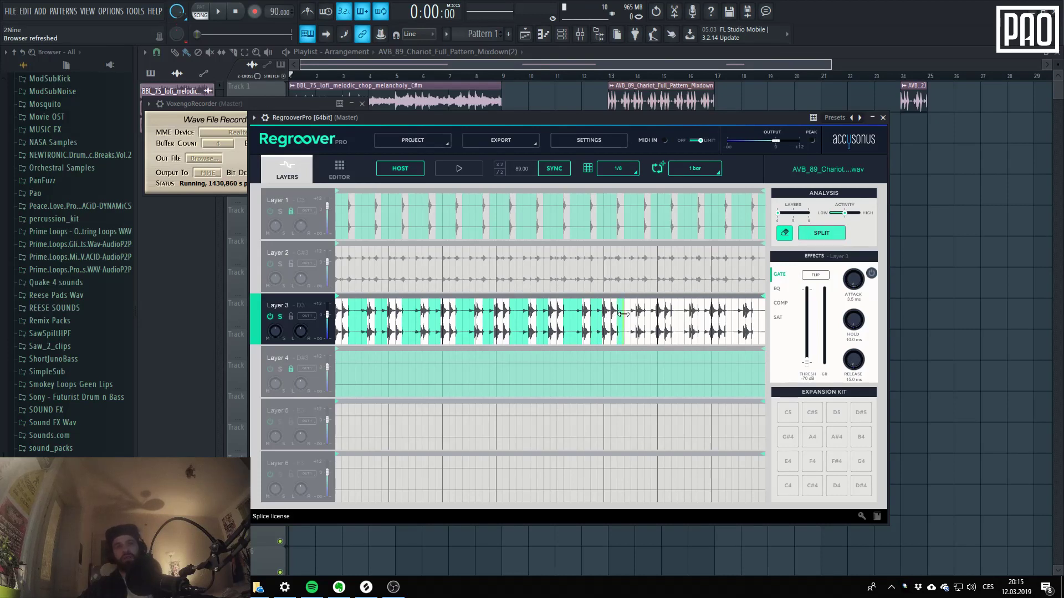
pyautogui.click(630, 315)
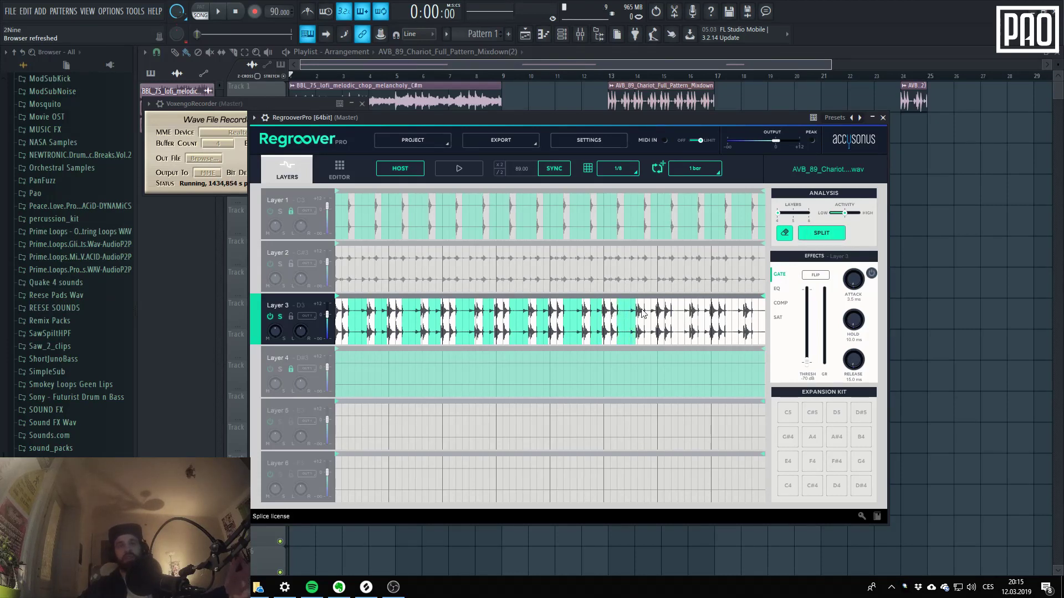
pyautogui.click(647, 315)
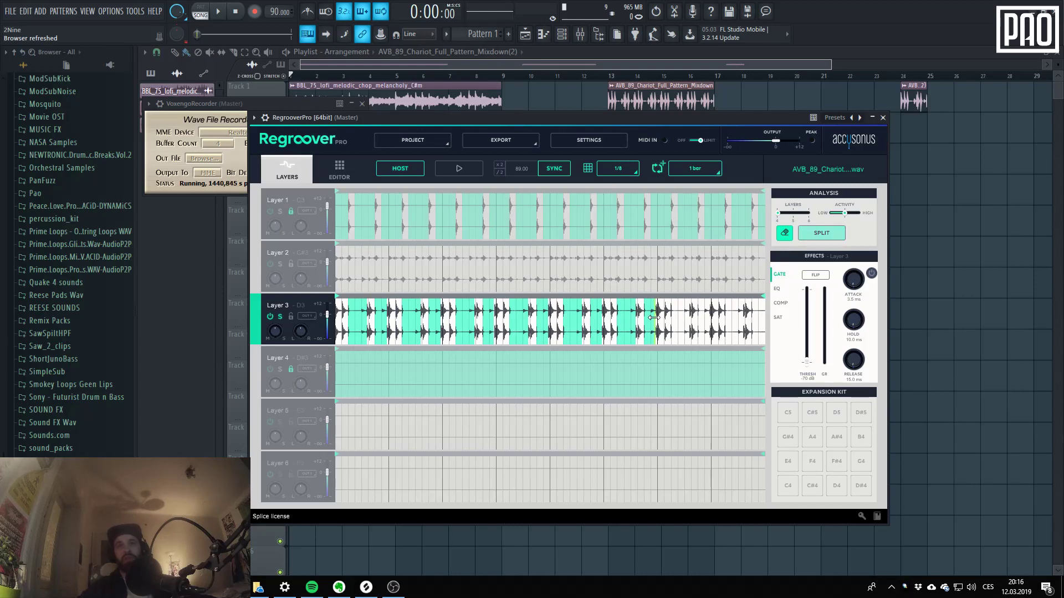
# - Mark the remaining hits near the end of Layer 3 and re-split the break
pyautogui.moveTo(652, 317); pyautogui.dragTo(690, 319)
pyautogui.click(700, 323)
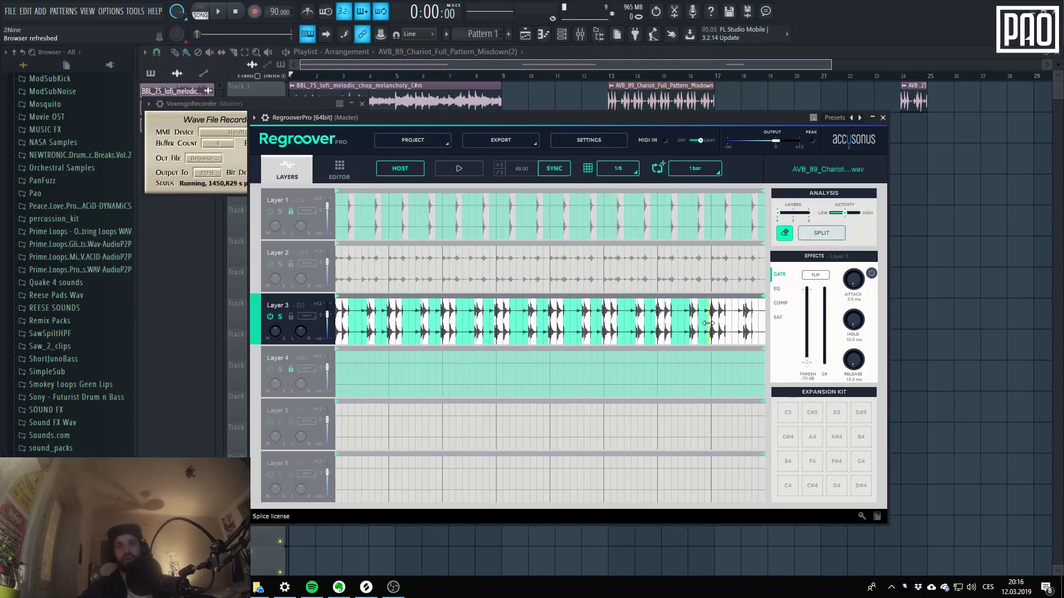
pyautogui.click(726, 316)
pyautogui.moveTo(736, 320); pyautogui.dragTo(742, 326)
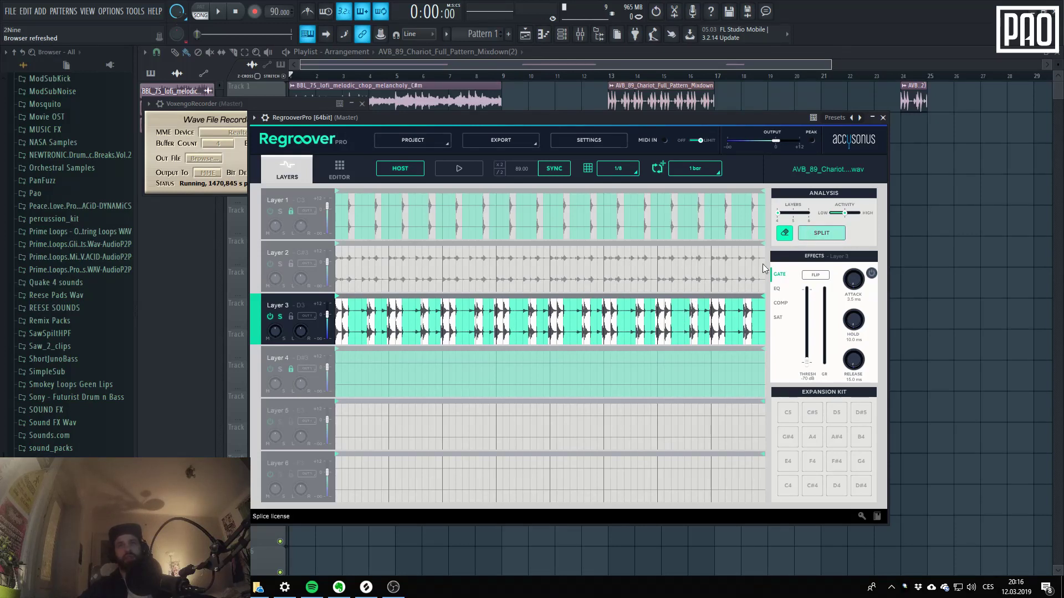
pyautogui.click(820, 233)
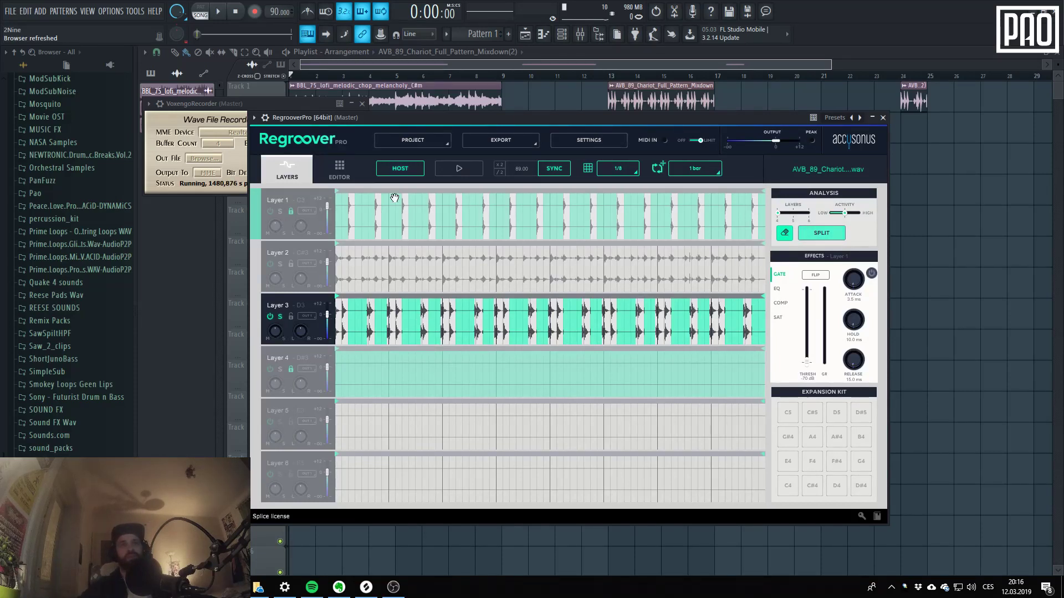
# - Set Regroover's loop length to 4 bars and preview the split layers
pyautogui.click(302, 304)
pyautogui.click(455, 170)
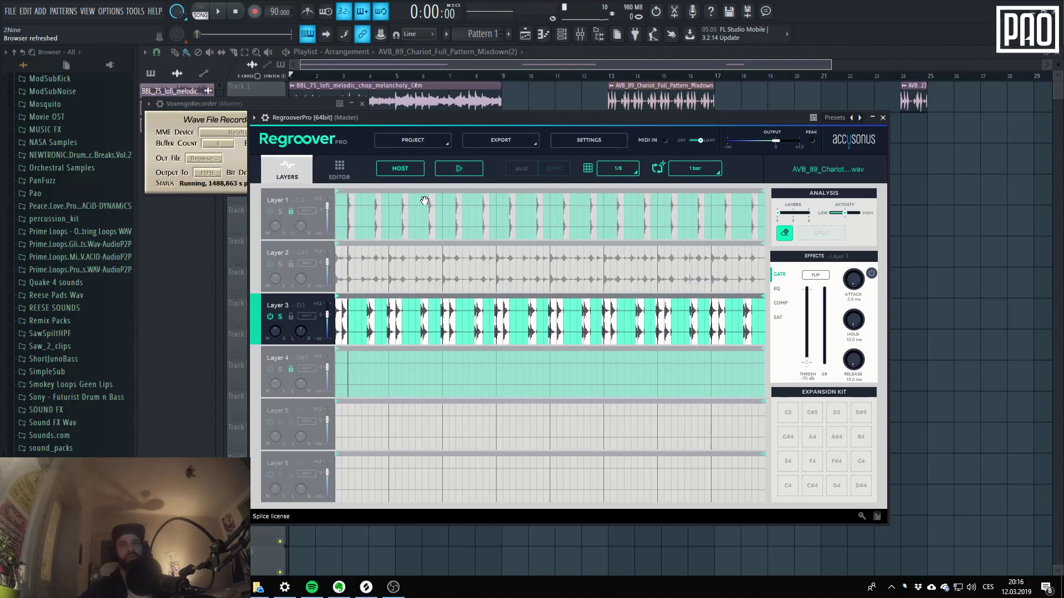
pyautogui.click(694, 169)
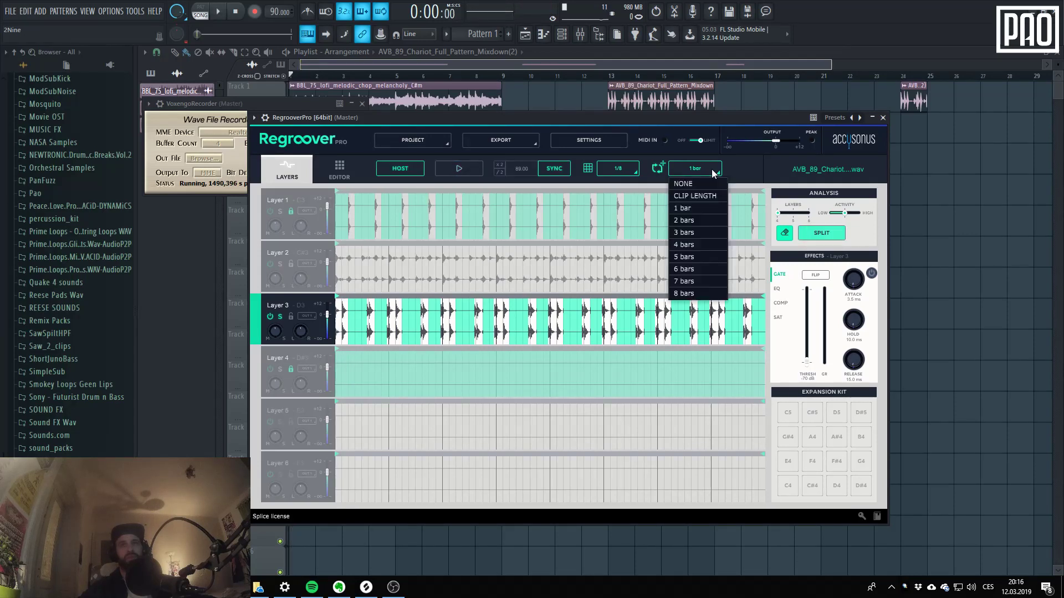
pyautogui.click(699, 245)
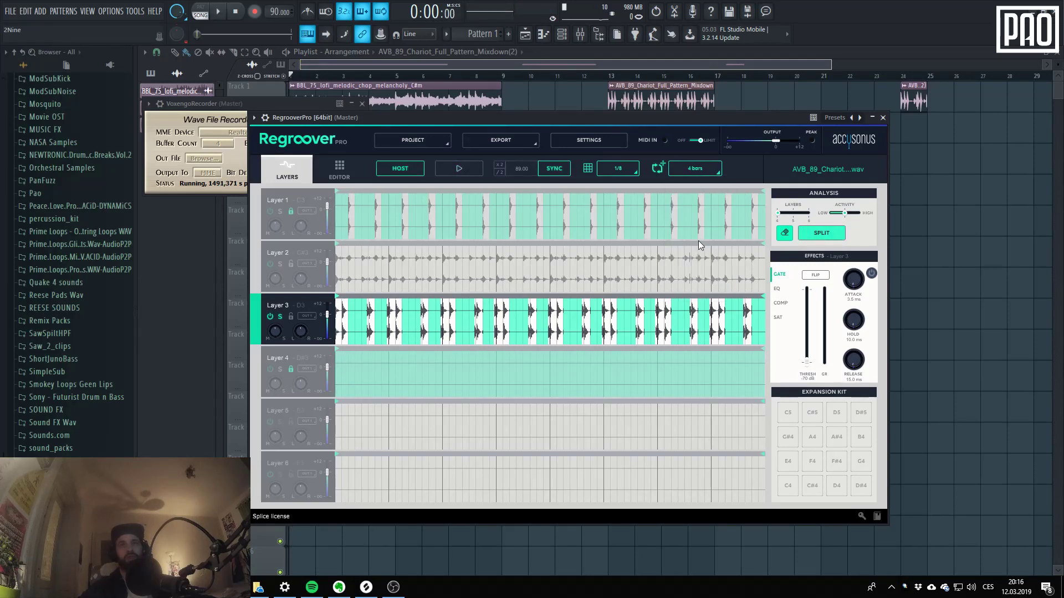
pyautogui.click(447, 169)
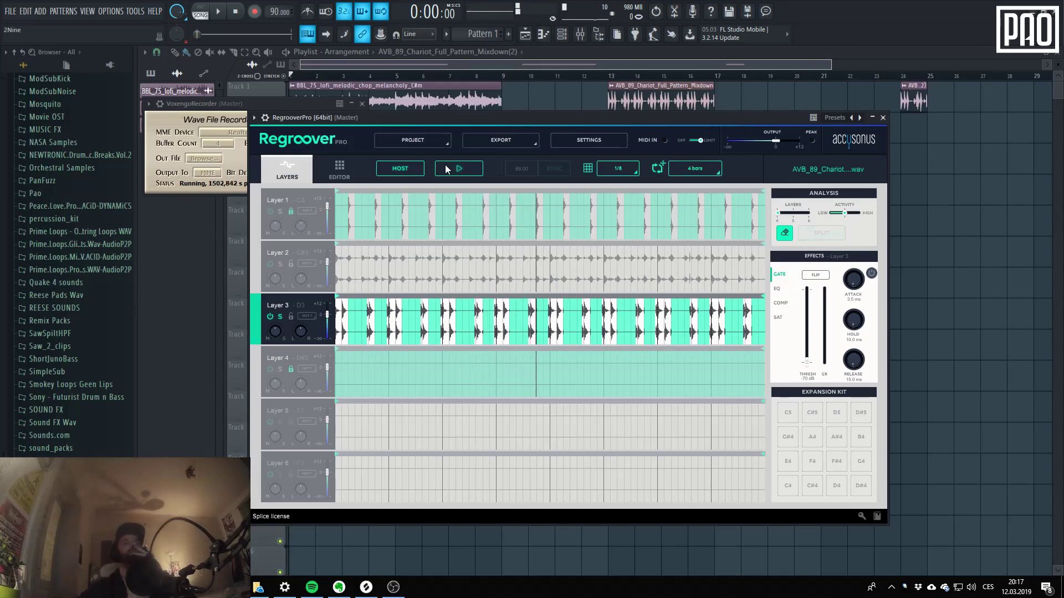
pyautogui.click(448, 169)
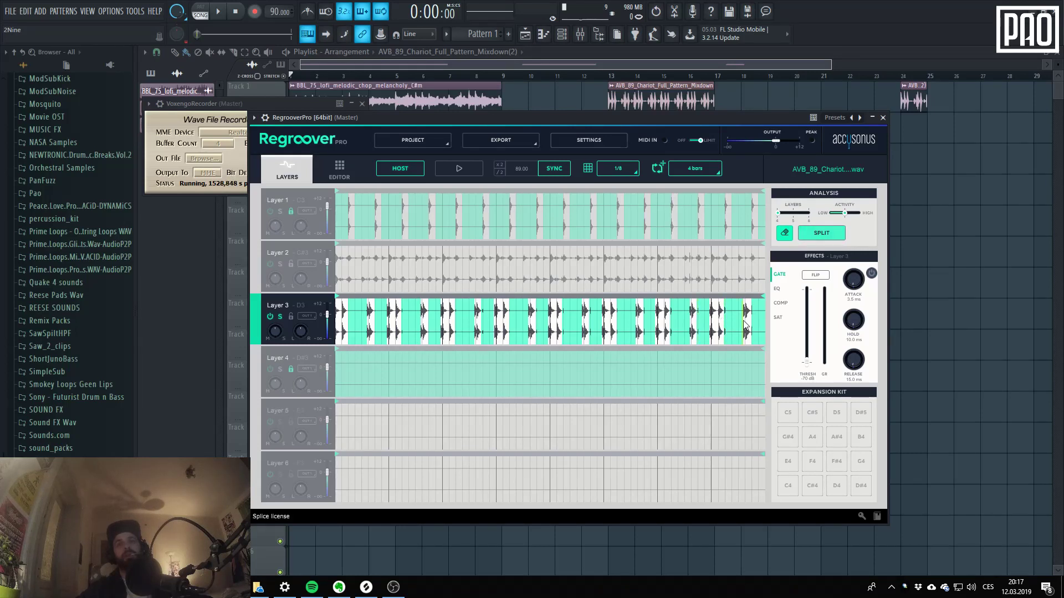
# - Re-split the drum break into layers and preview the result
pyautogui.click(826, 232)
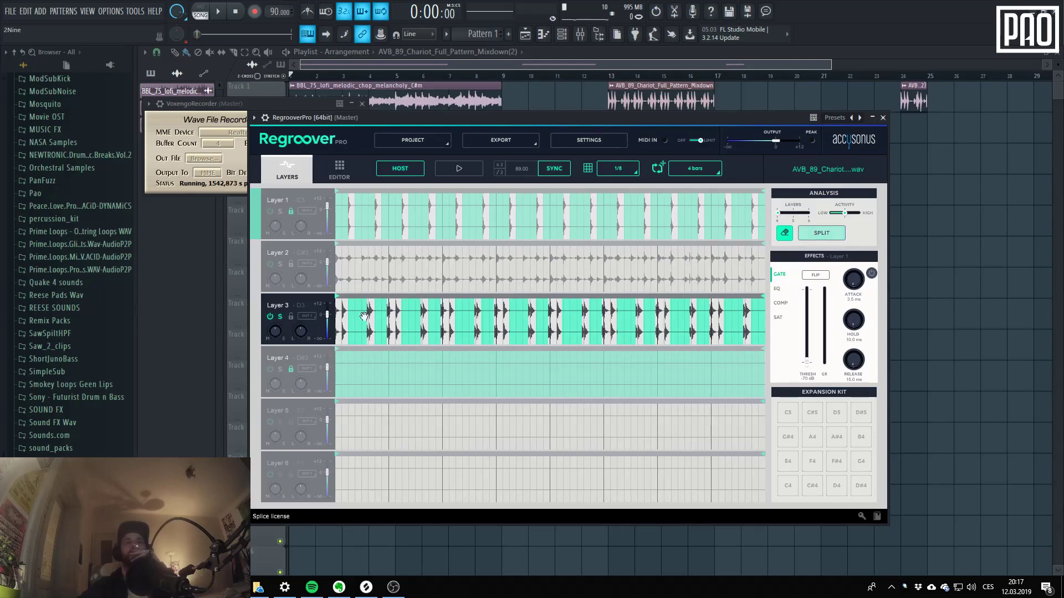
pyautogui.click(460, 169)
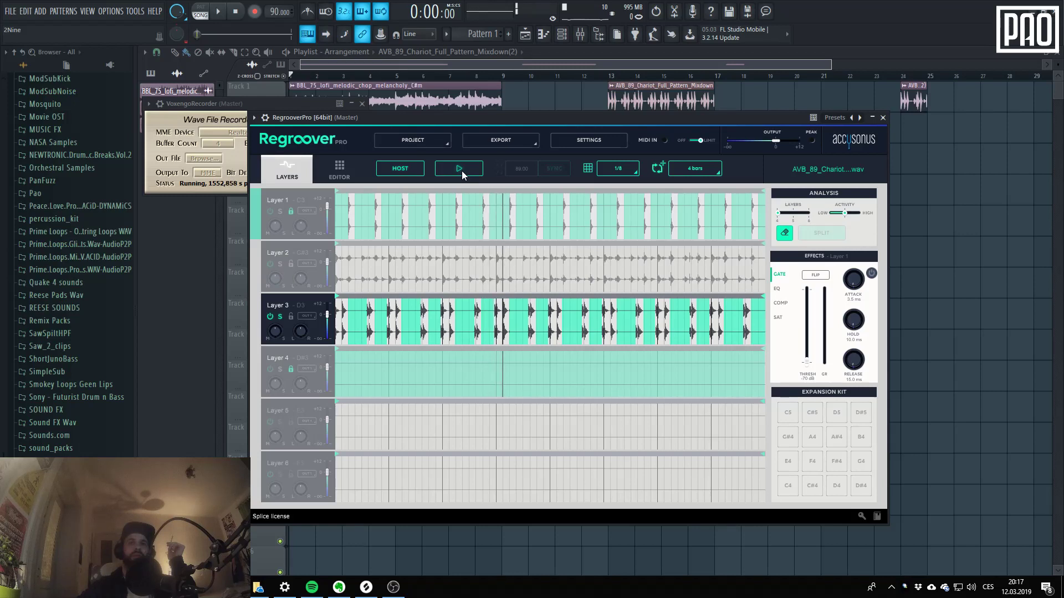
pyautogui.click(460, 169)
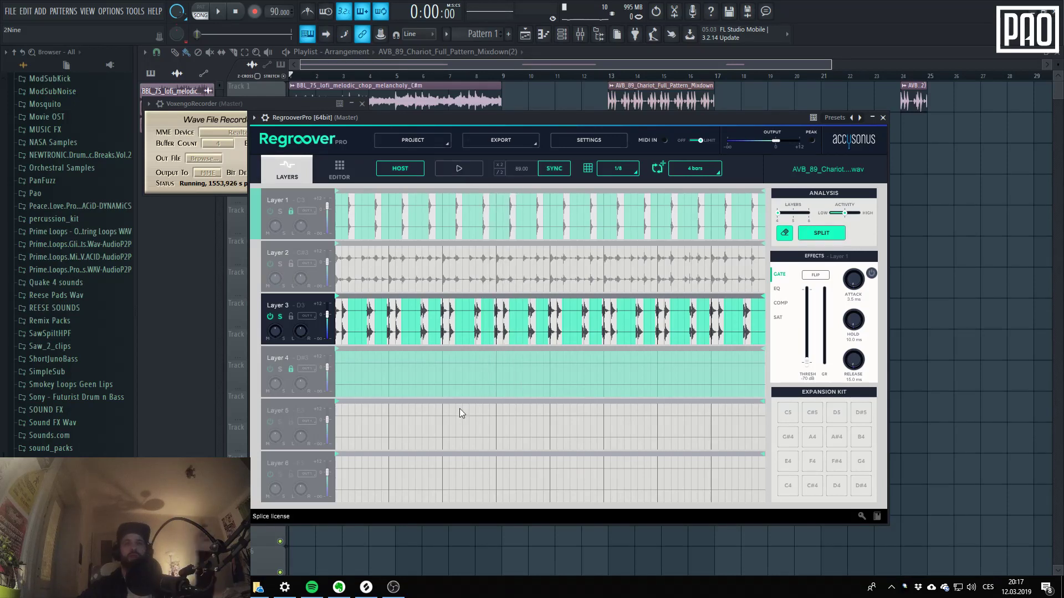
# - With Layer 3 selected, split the break again and preview it
pyautogui.click(508, 319)
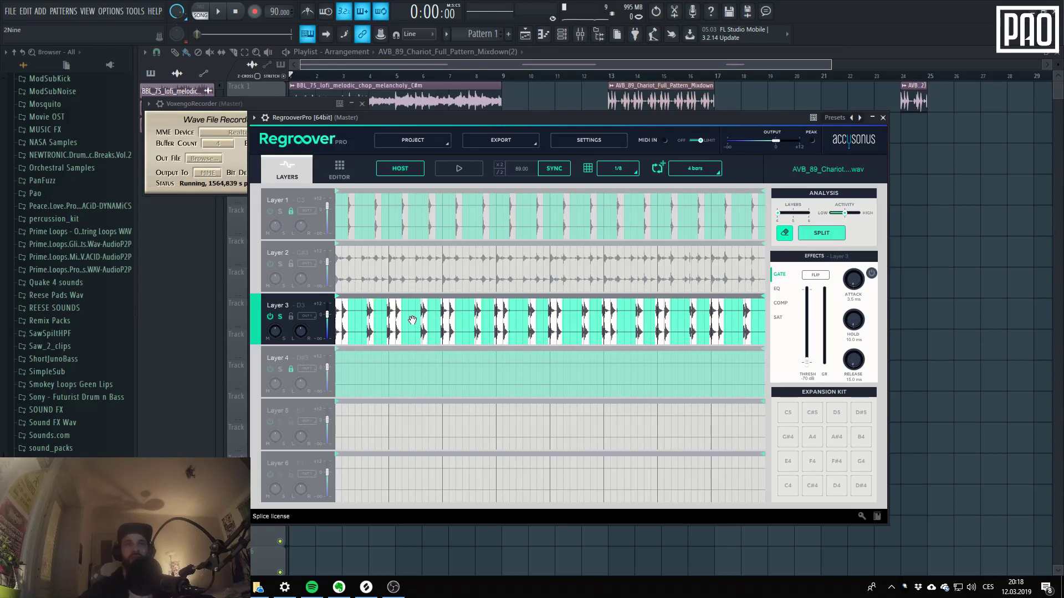
pyautogui.click(818, 232)
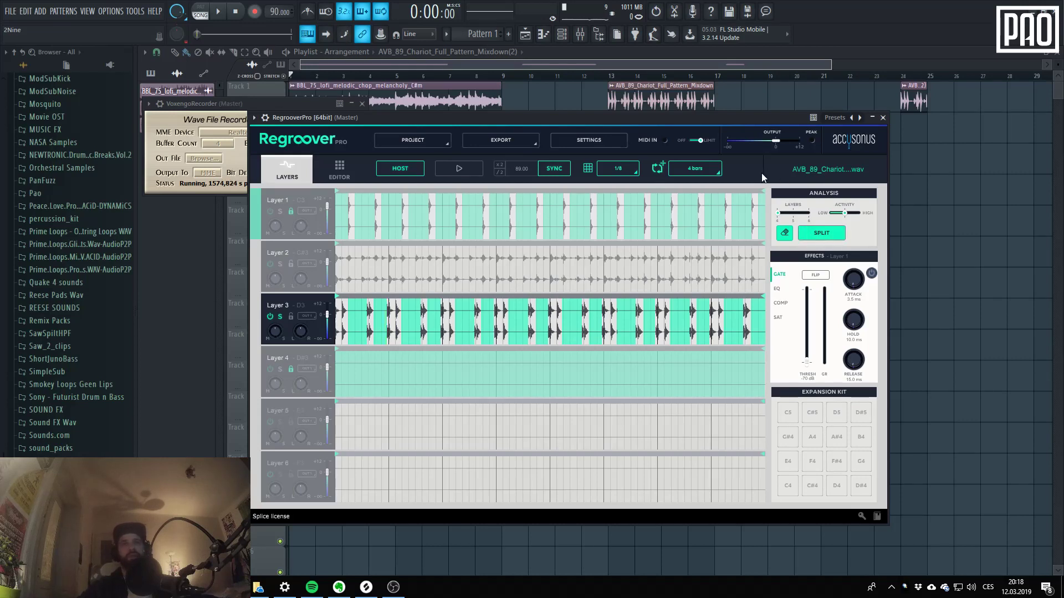
pyautogui.click(466, 170)
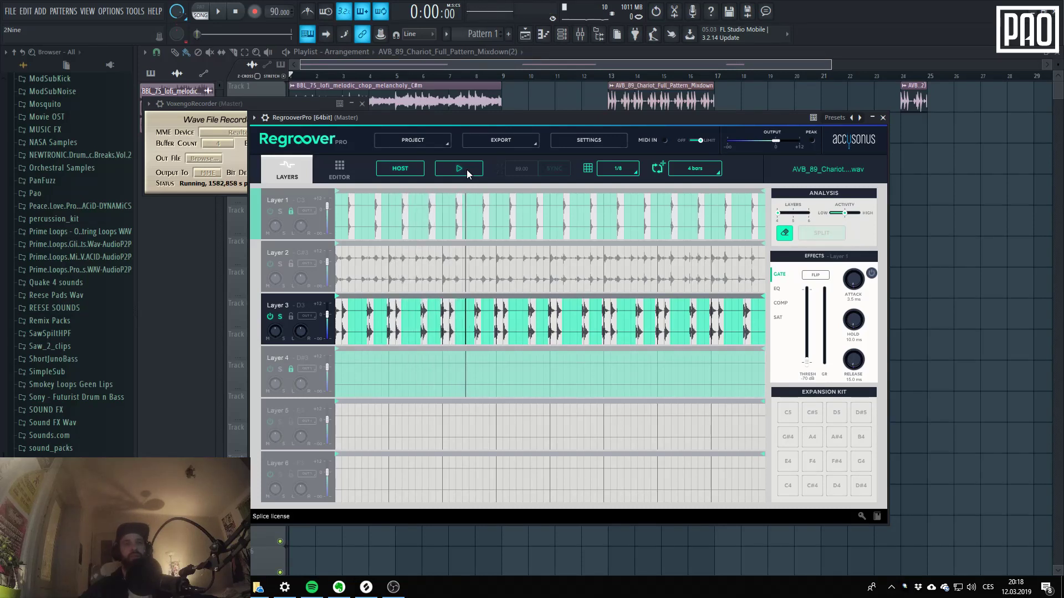
pyautogui.click(467, 169)
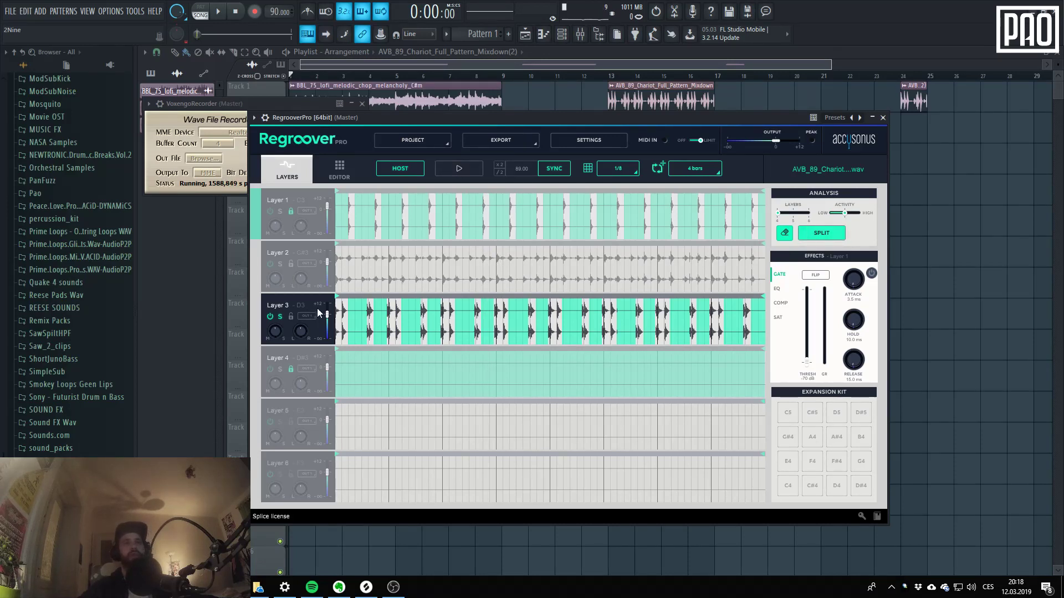
pyautogui.click(277, 263)
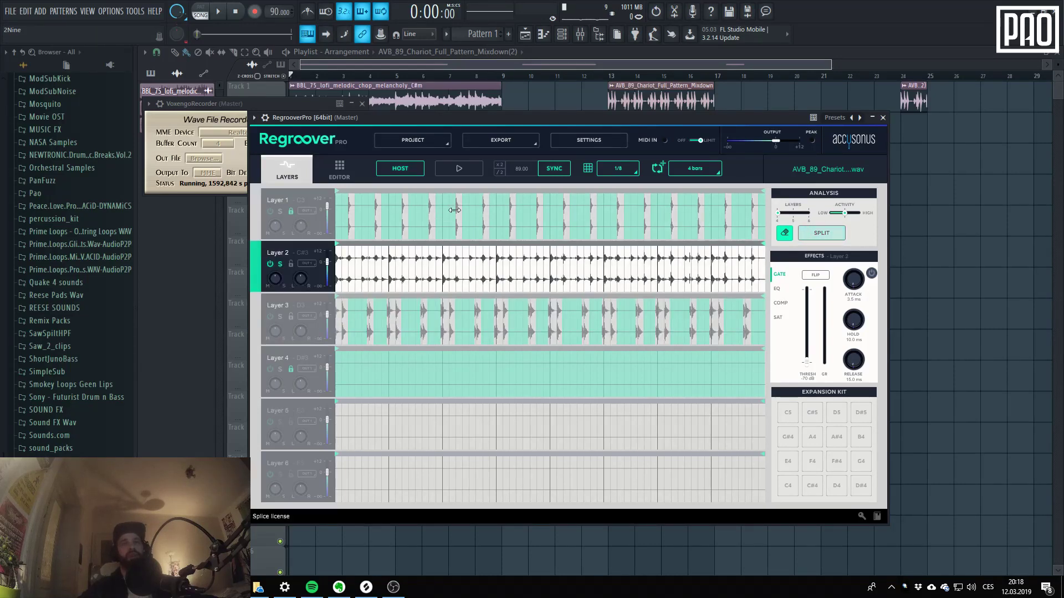
pyautogui.click(461, 165)
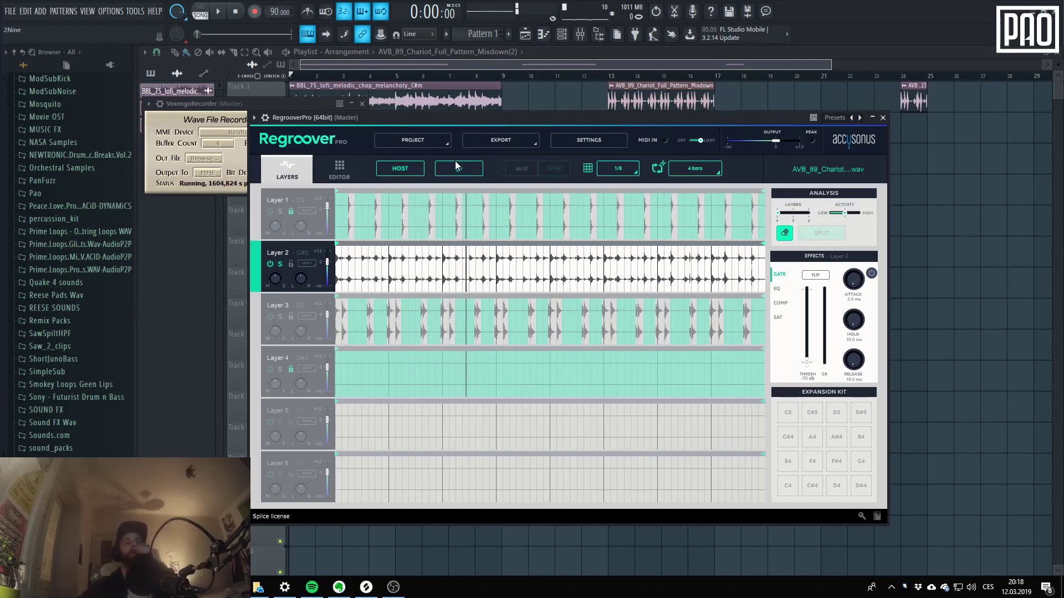
pyautogui.press('space')
pyautogui.press('space')
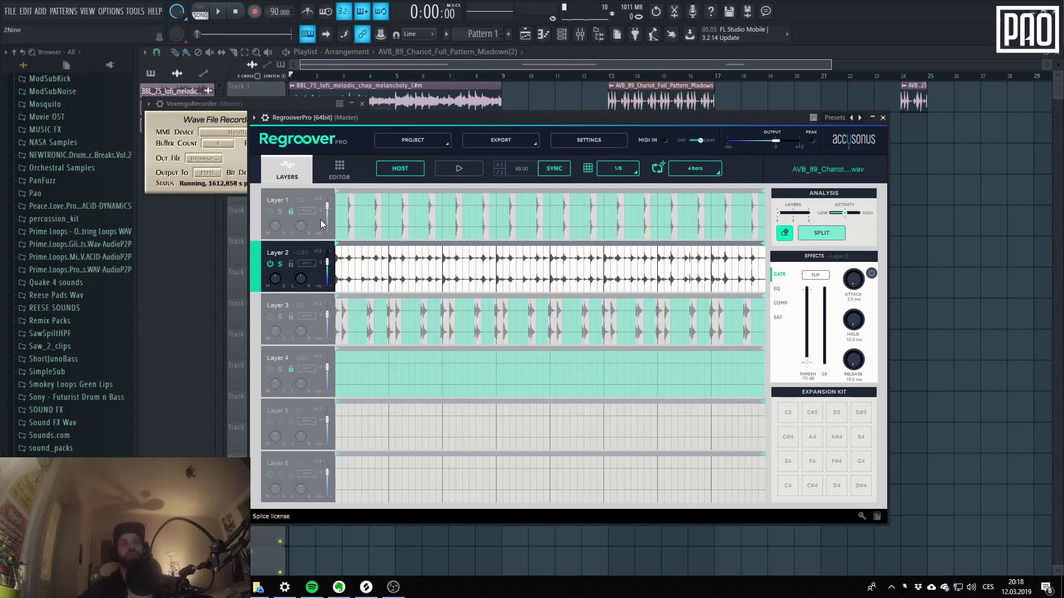
pyautogui.click(287, 215)
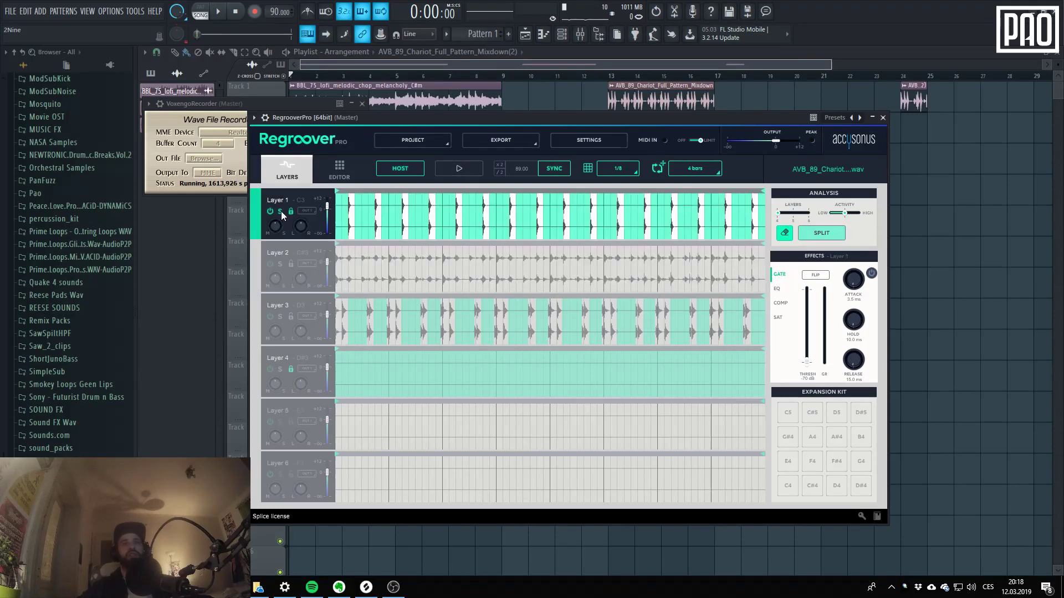
pyautogui.click(454, 168)
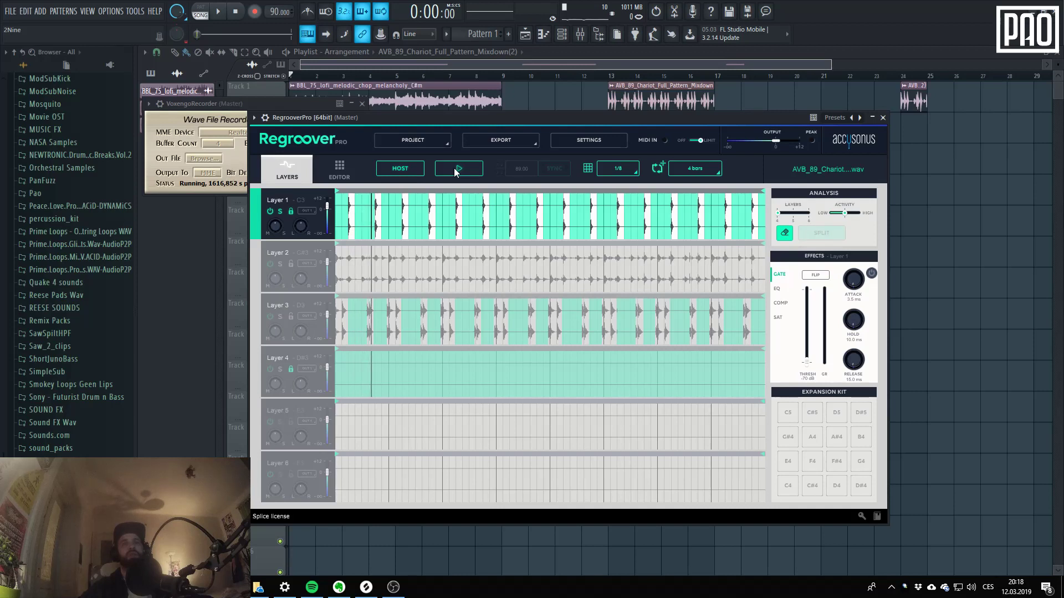
pyautogui.click(454, 168)
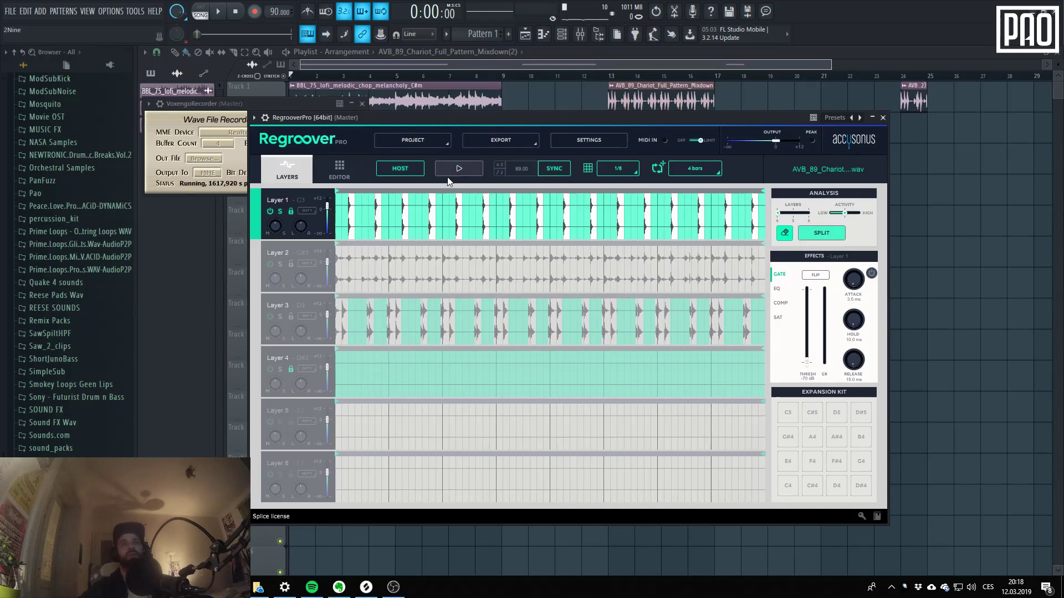
pyautogui.click(280, 261)
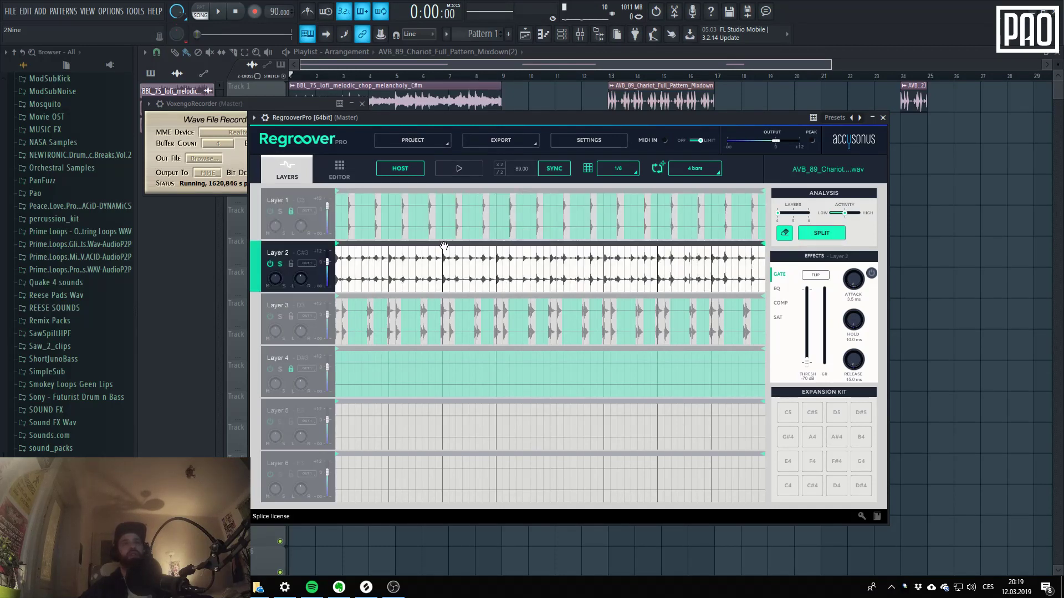
# - Paint teal hit regions along Layer 2 to its end, then re-split with Layer 3 selected
pyautogui.click(350, 264)
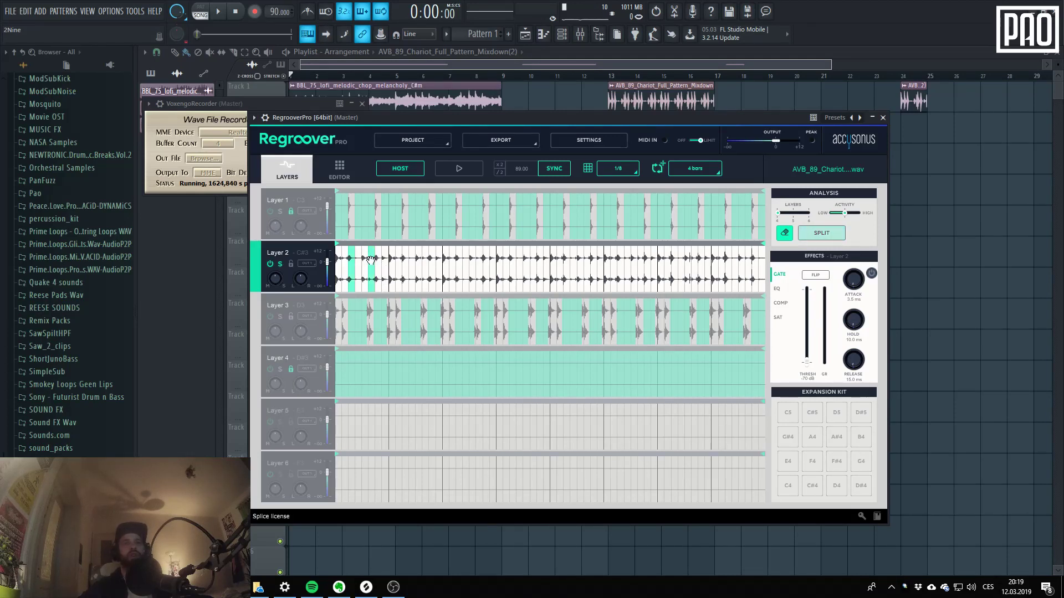
pyautogui.click(379, 267)
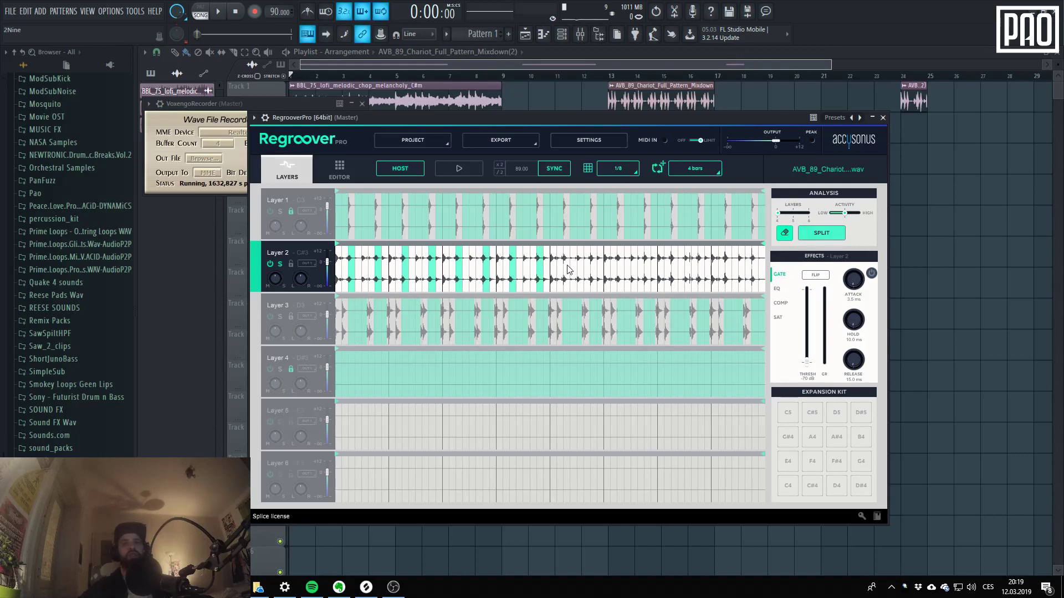
pyautogui.moveTo(599, 261); pyautogui.dragTo(759, 269)
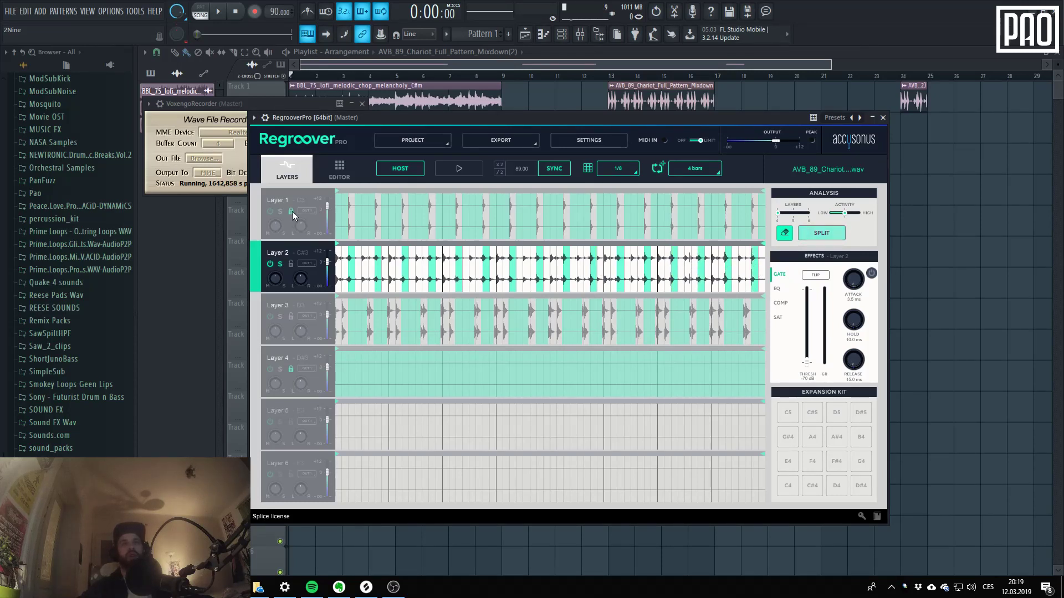
pyautogui.click(294, 313)
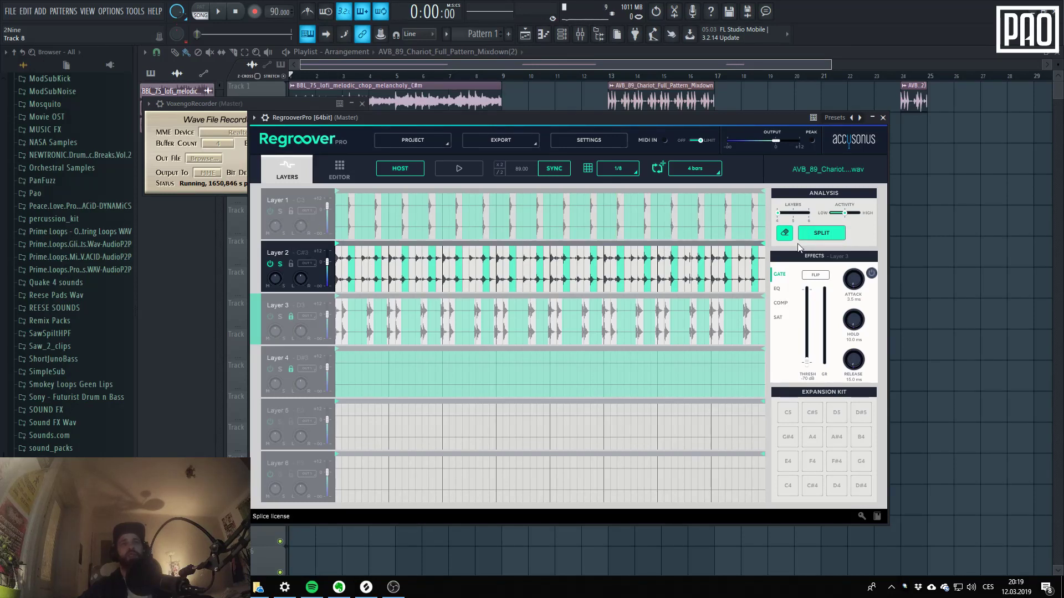
pyautogui.click(822, 234)
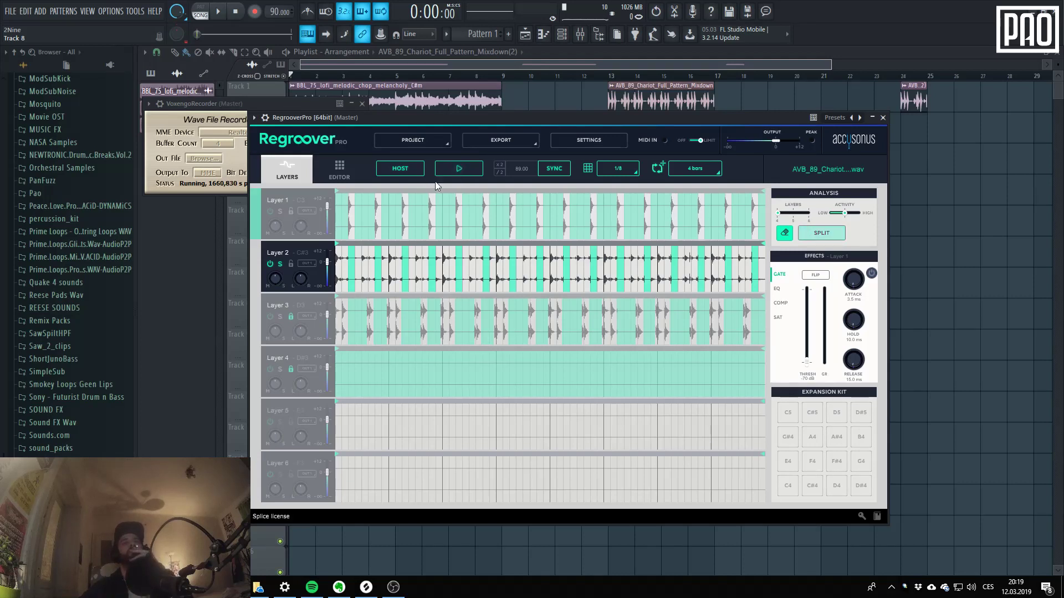
# - Preview the split layers with Layer 1 selected
pyautogui.click(283, 218)
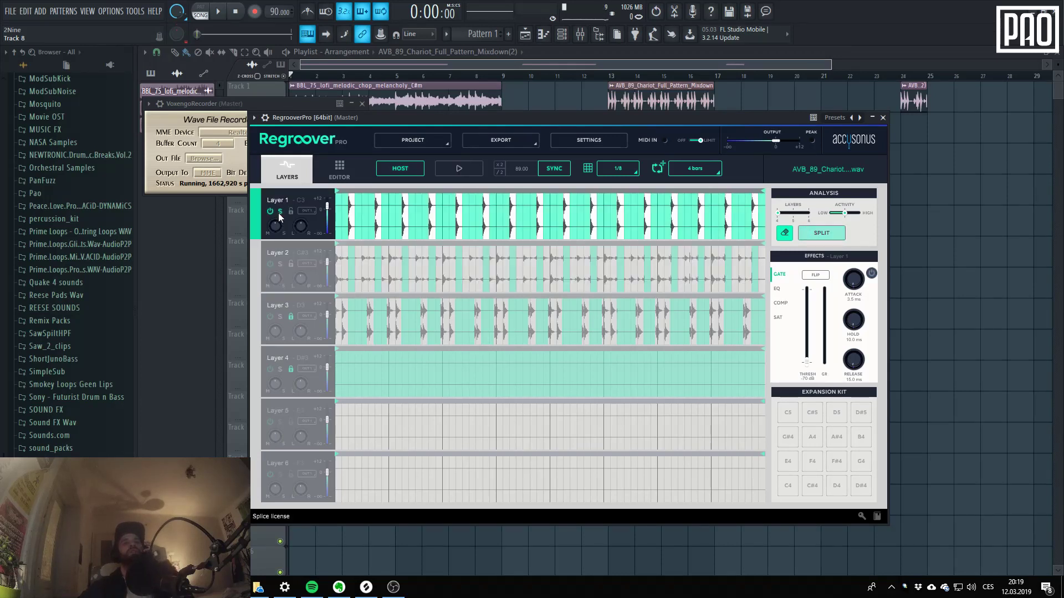
pyautogui.click(441, 169)
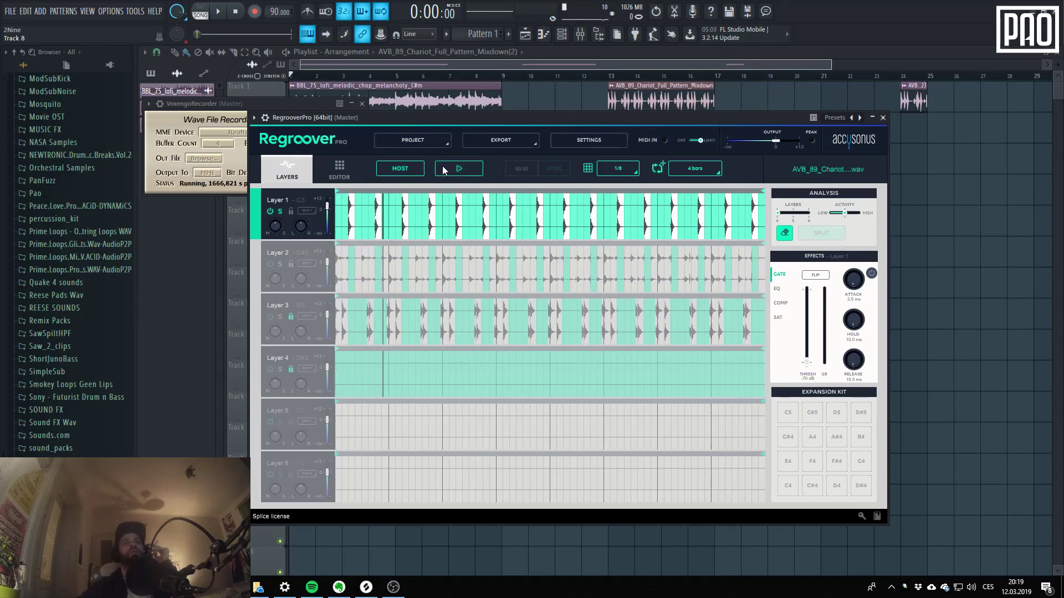
pyautogui.click(454, 169)
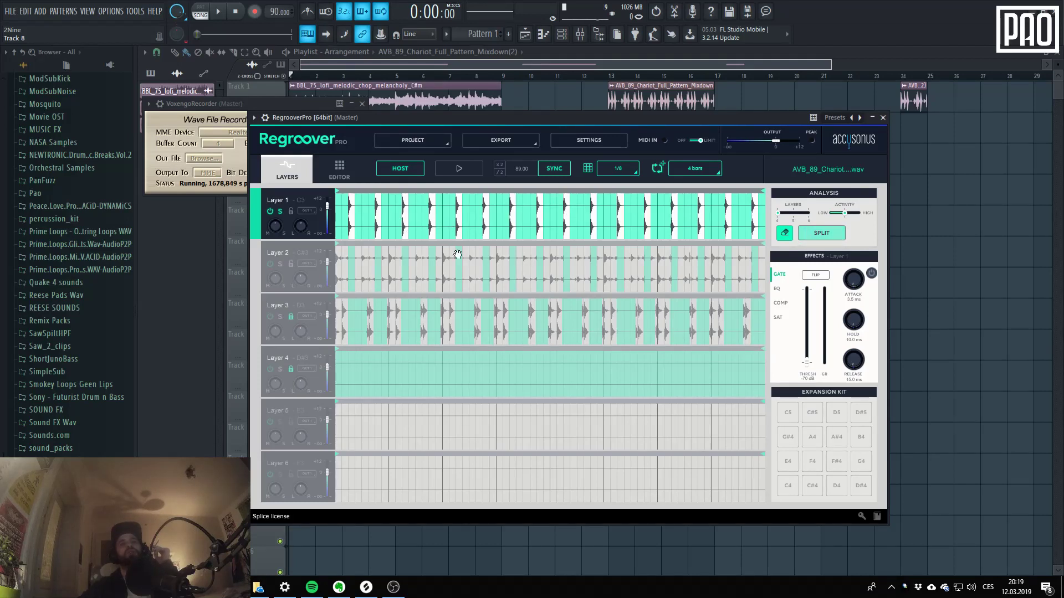
# - Preview again with Layer 2 selected, then solo Layer 2
pyautogui.click(512, 264)
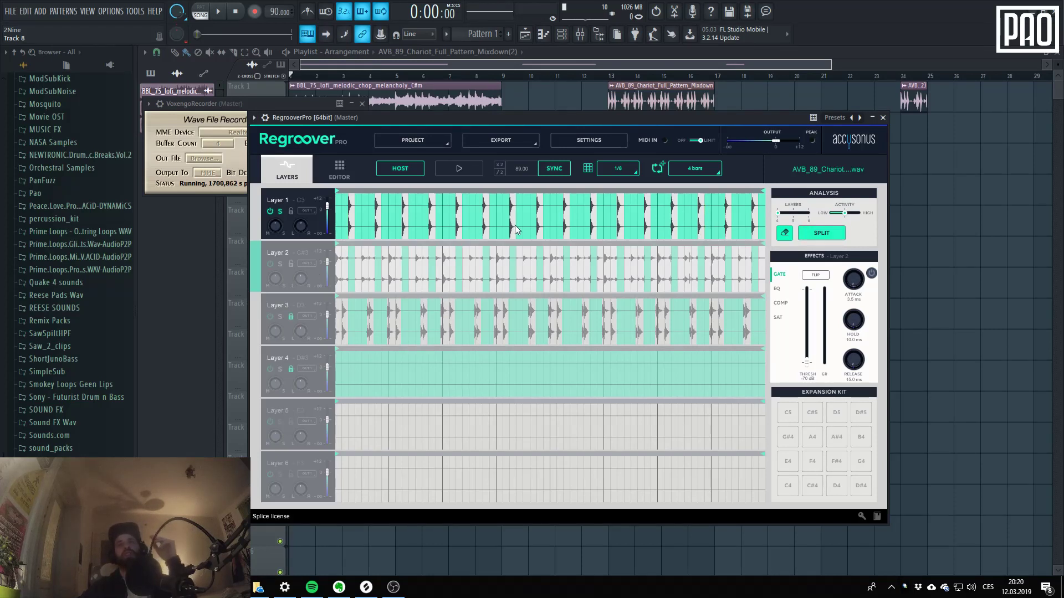
pyautogui.click(453, 170)
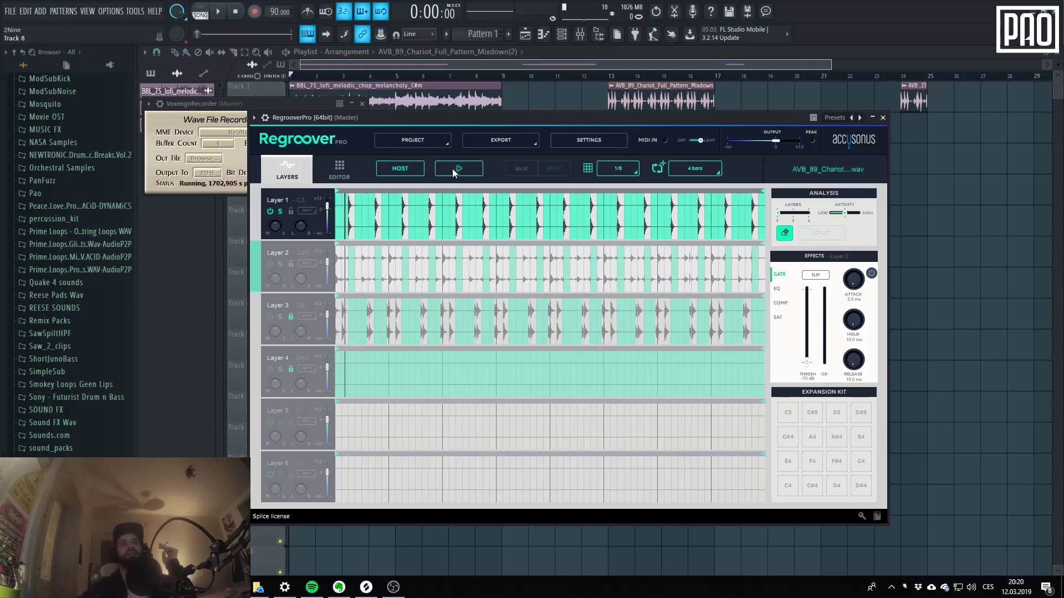
pyautogui.click(452, 168)
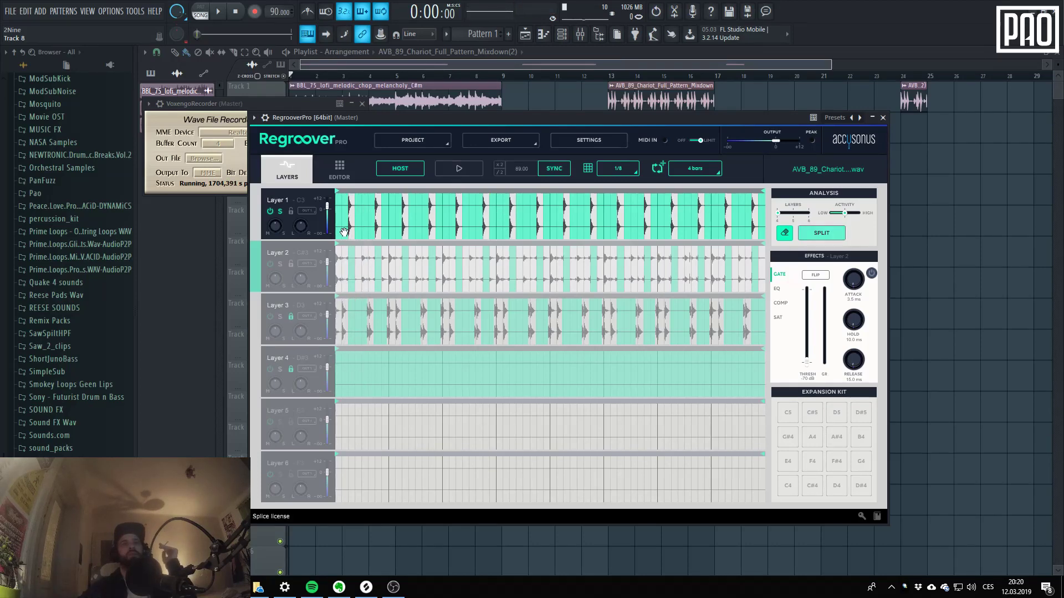
pyautogui.click(281, 214)
pyautogui.click(281, 264)
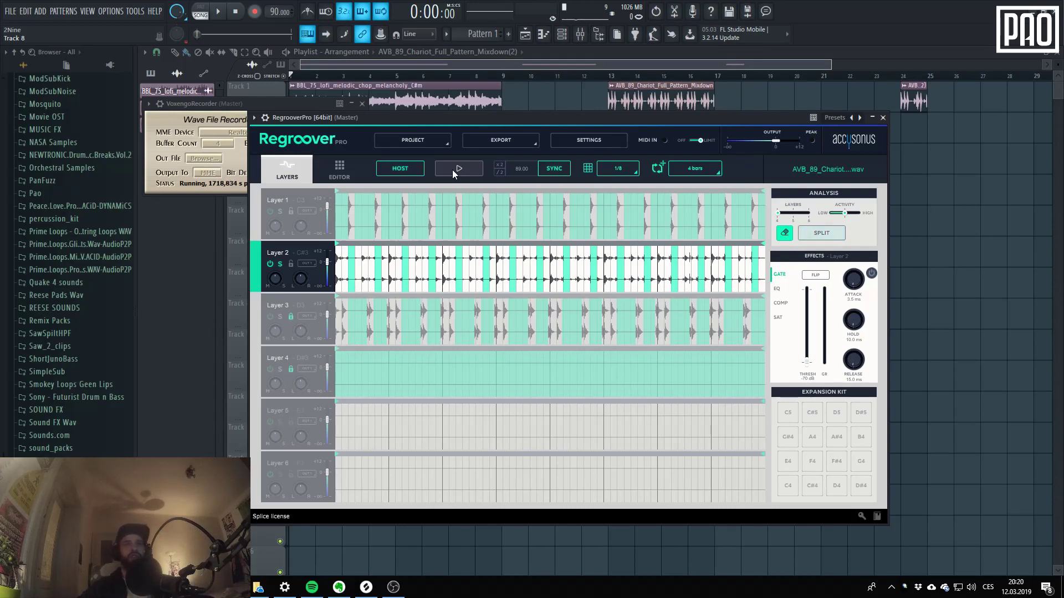
# - Audition the soloed Layer 2, briefly playing with Layer 4 selected
pyautogui.click(452, 169)
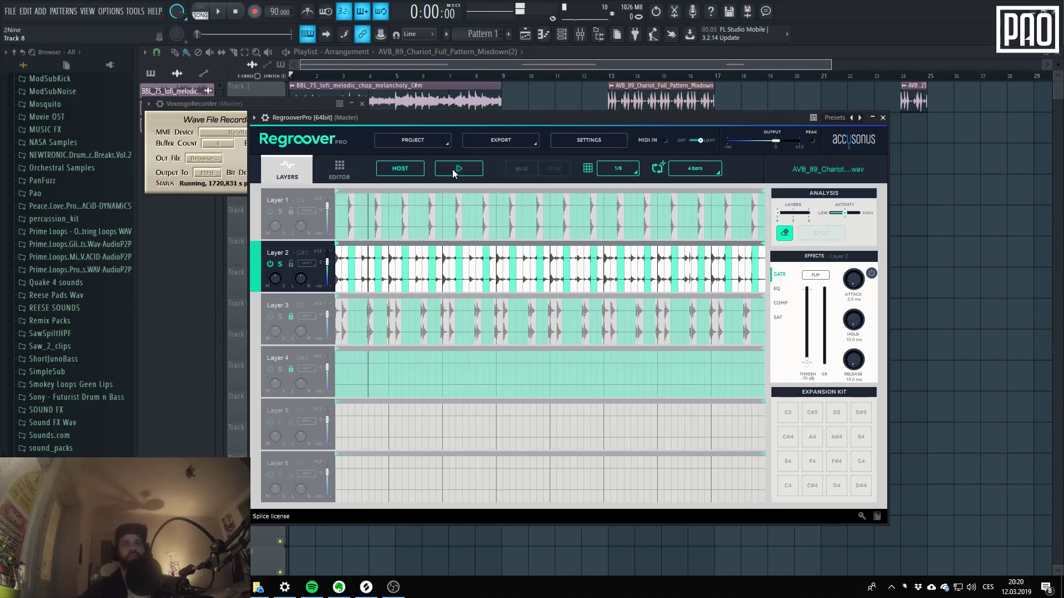
pyautogui.click(452, 169)
pyautogui.click(289, 367)
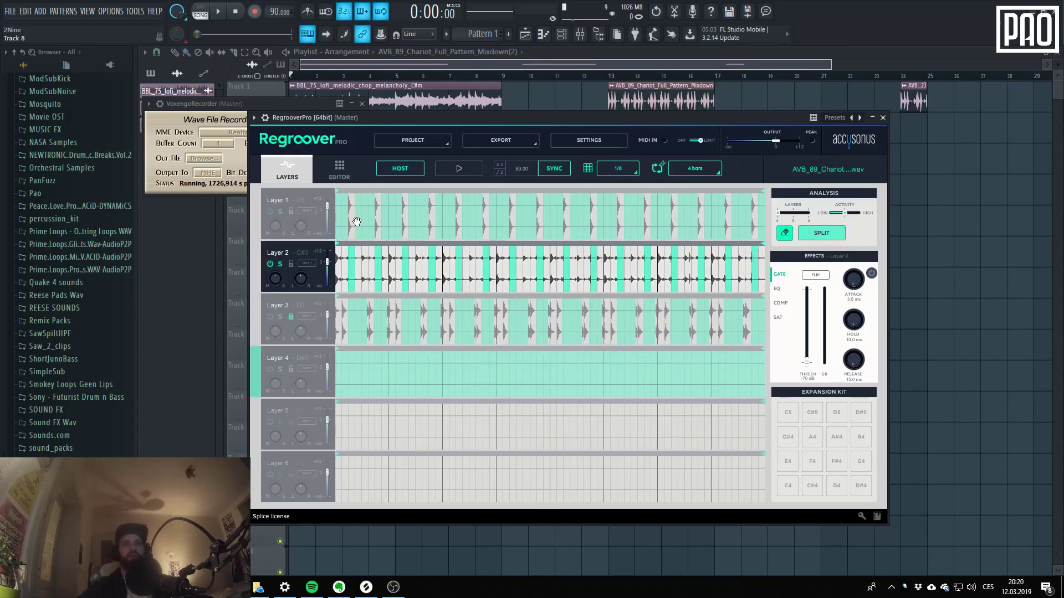
pyautogui.click(449, 162)
pyautogui.click(450, 162)
pyautogui.click(347, 269)
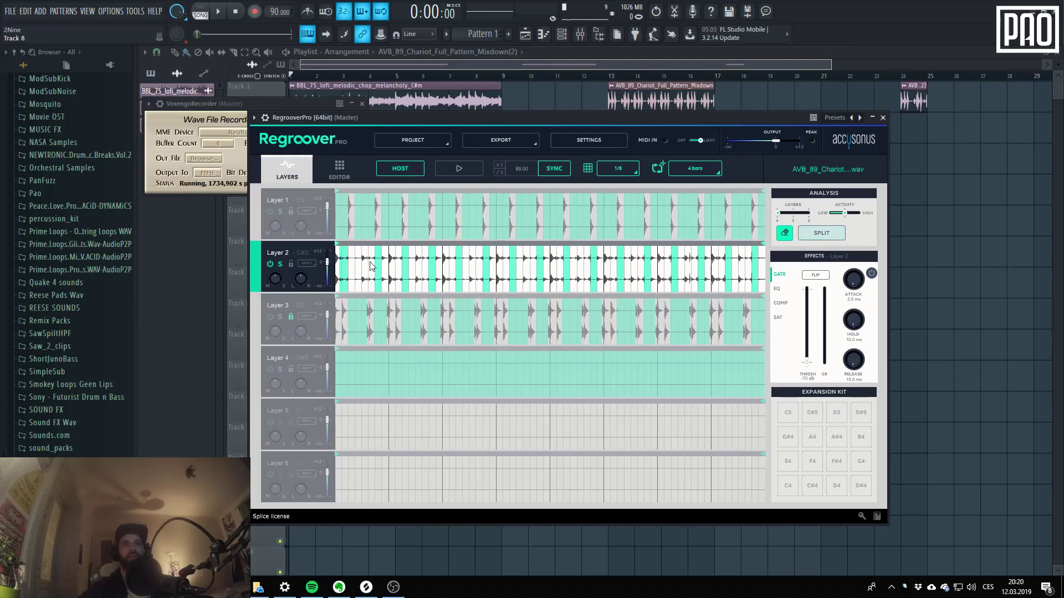
# - Play the whole project with the host transport, then preview Regroover's layers alone
pyautogui.press('space')
pyautogui.press('space')
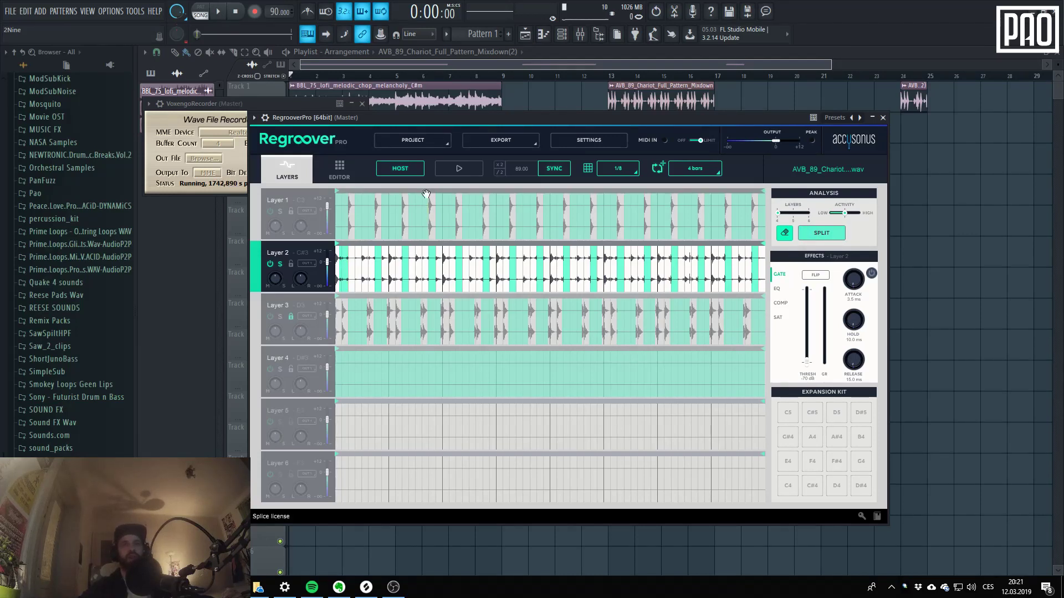
pyautogui.press('space')
pyautogui.press('space')
pyautogui.click(444, 171)
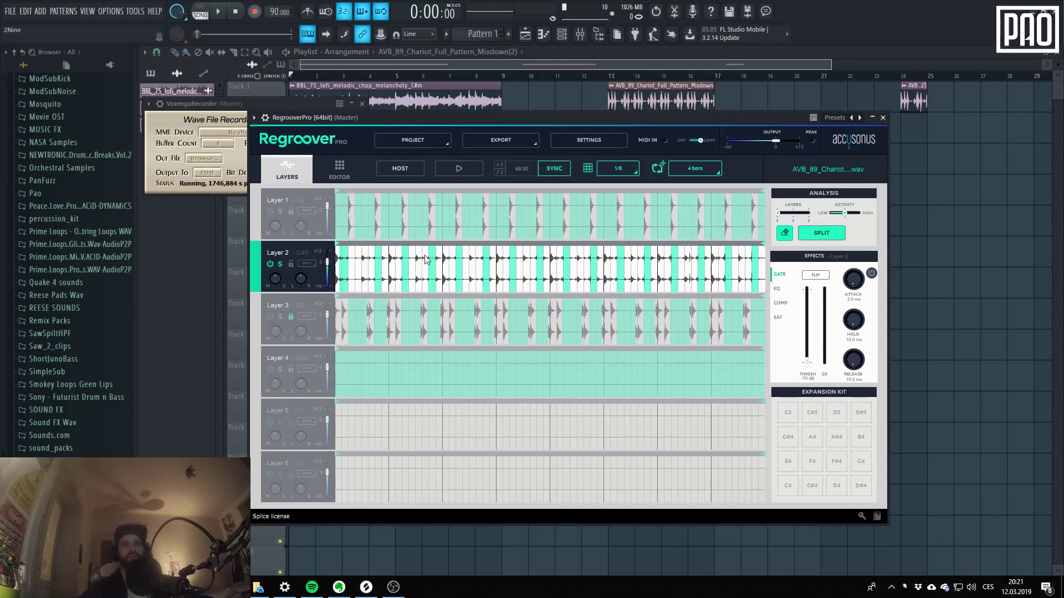
pyautogui.click(455, 172)
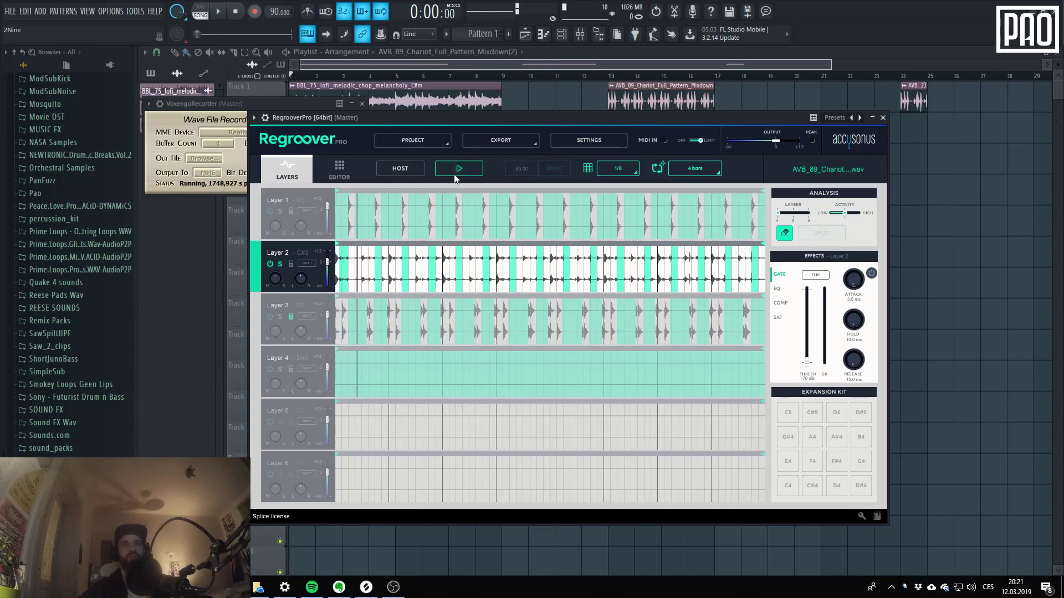
pyautogui.click(456, 173)
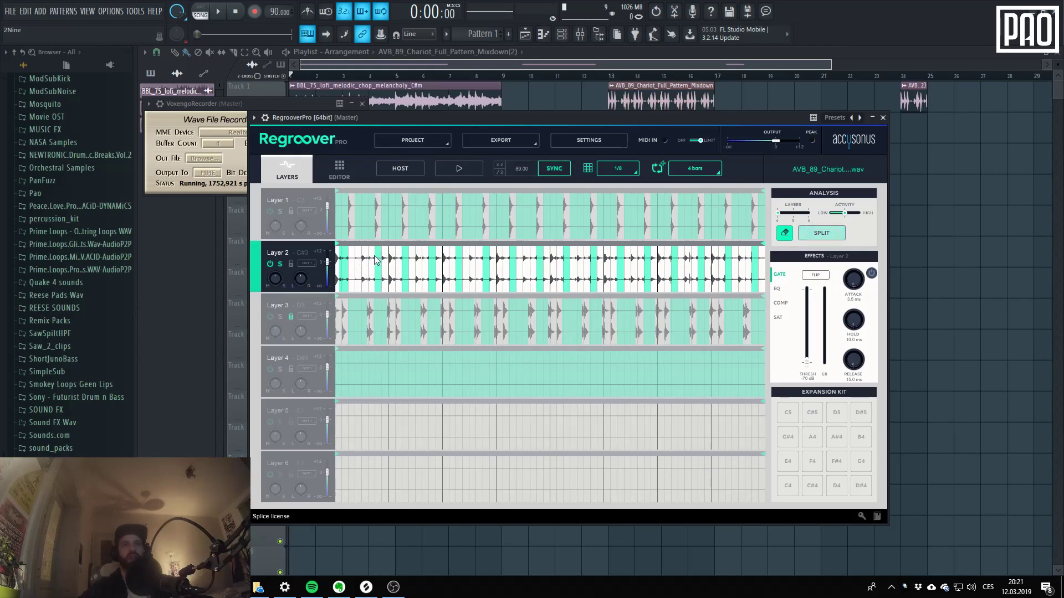
# - Preview from a chosen start point in Layer 1, then turn off Layer 2's solo
pyautogui.click(452, 201)
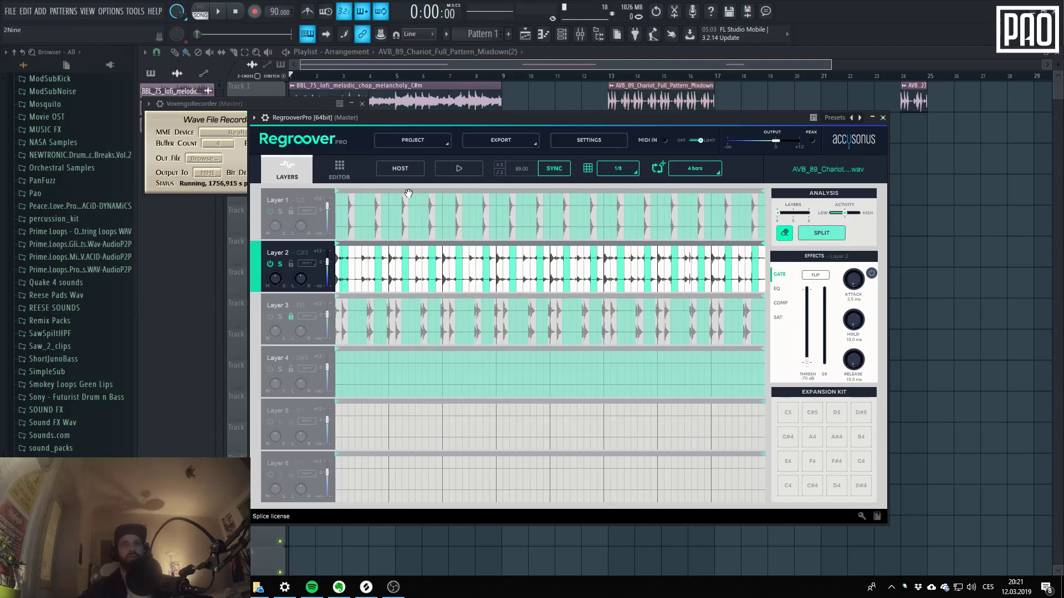
pyautogui.click(445, 173)
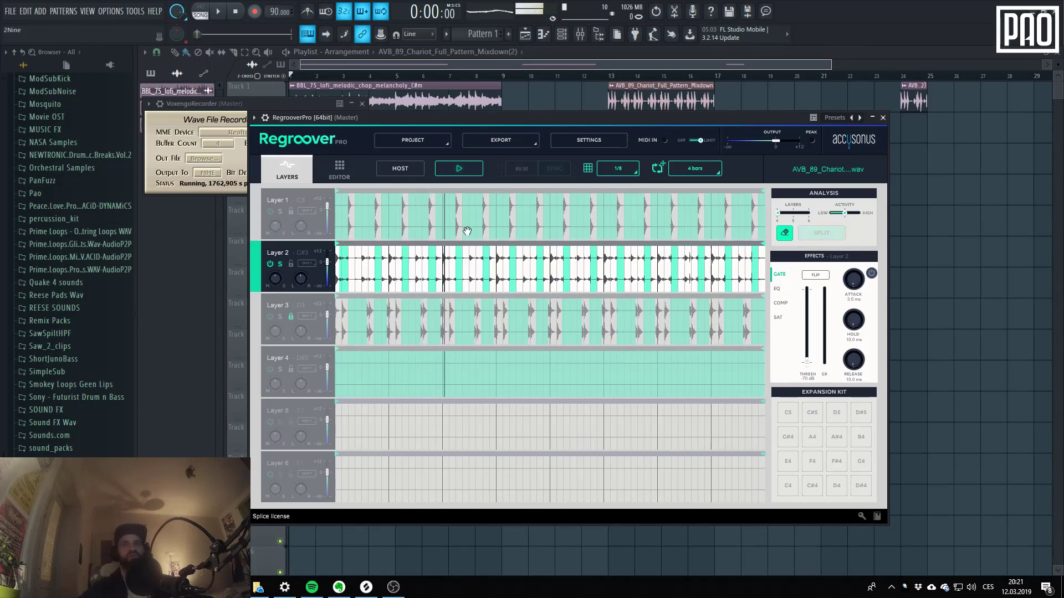
pyautogui.click(450, 169)
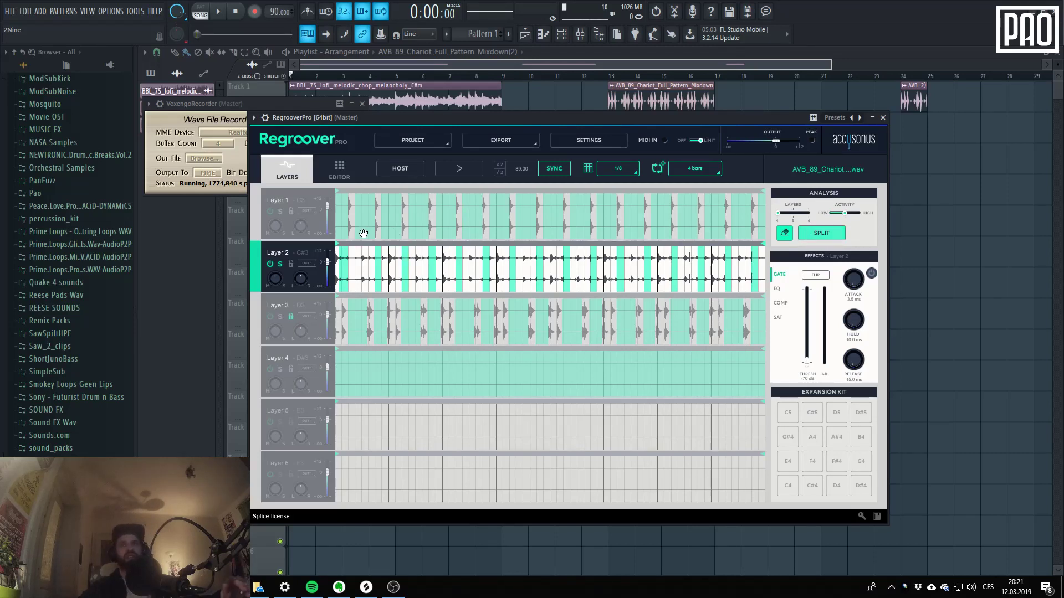
pyautogui.click(287, 201)
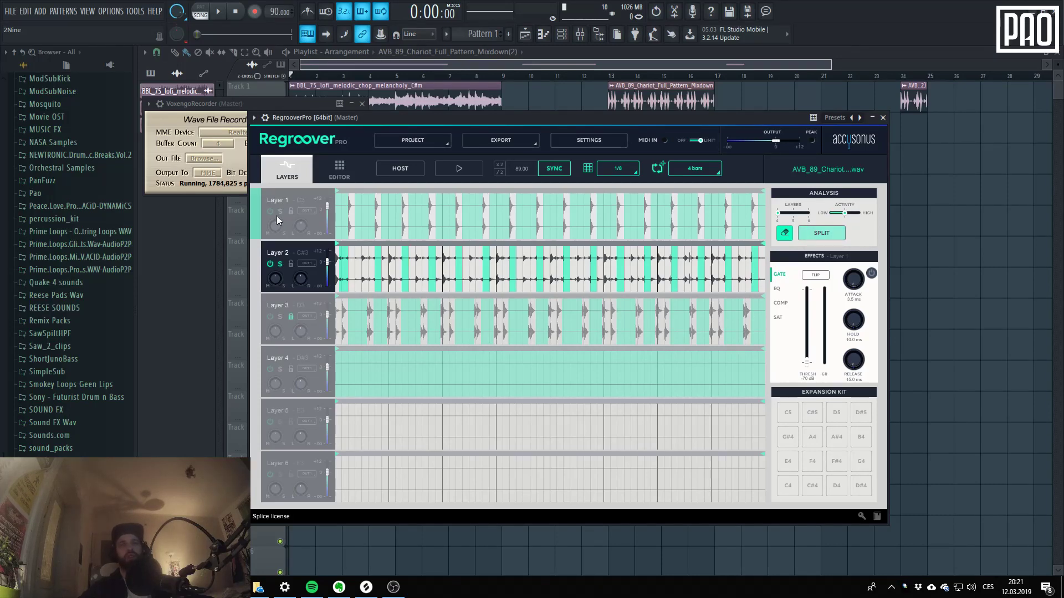
pyautogui.click(280, 263)
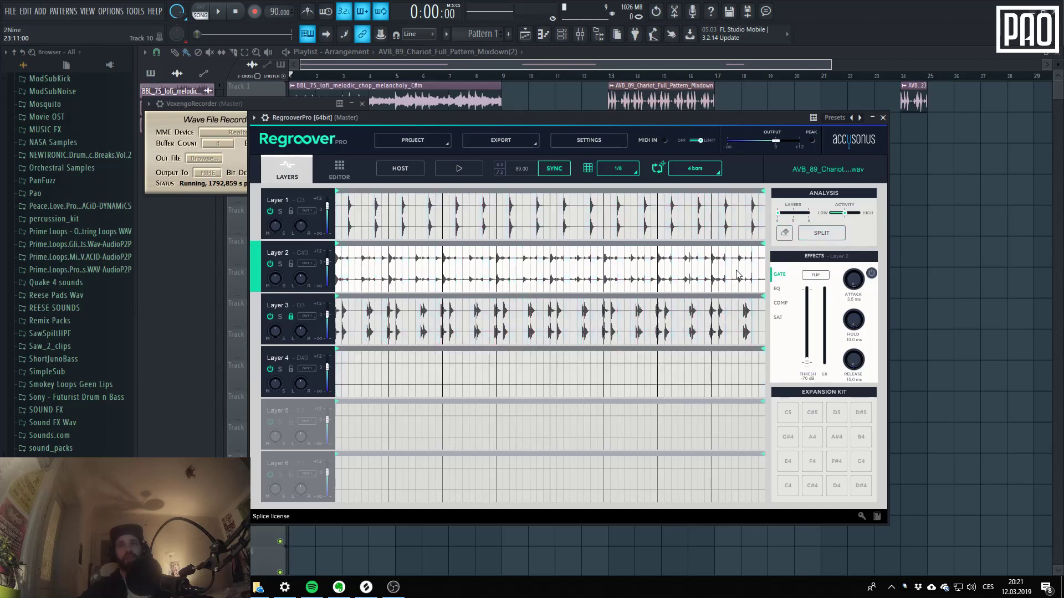
# - Drag a single Layer 1 slice onto Track 2 near bar 25, then return to Regroover
pyautogui.click(424, 211)
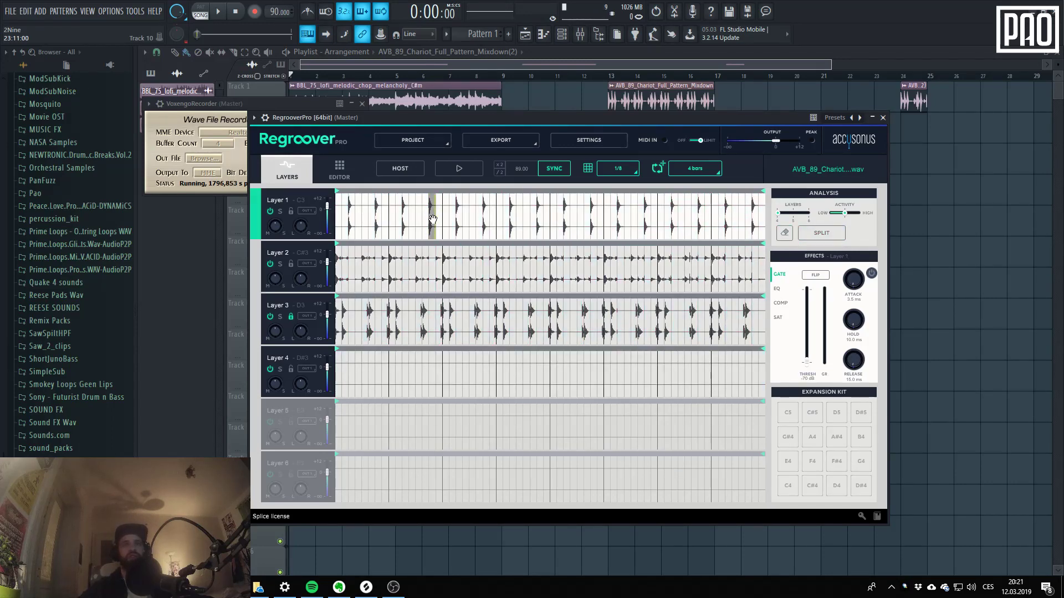
pyautogui.click(435, 220)
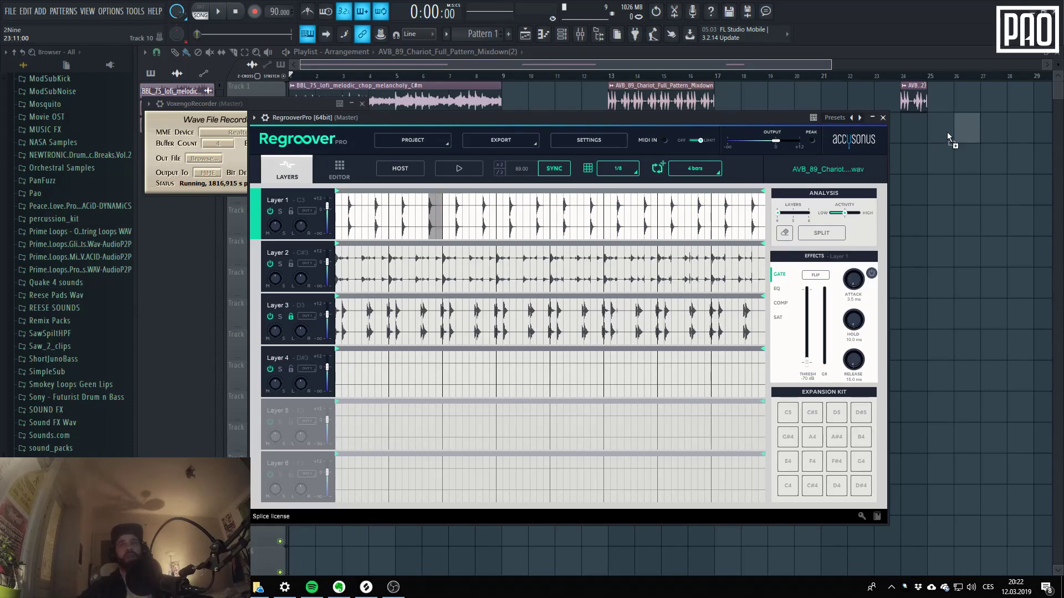
pyautogui.moveTo(947, 134); pyautogui.dragTo(942, 133)
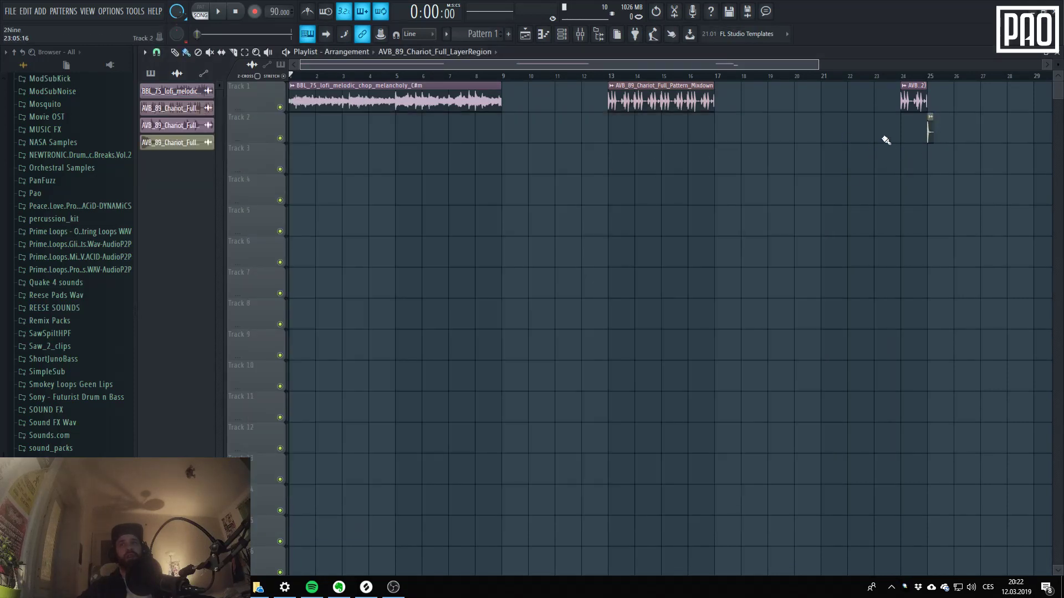
pyautogui.click(562, 33)
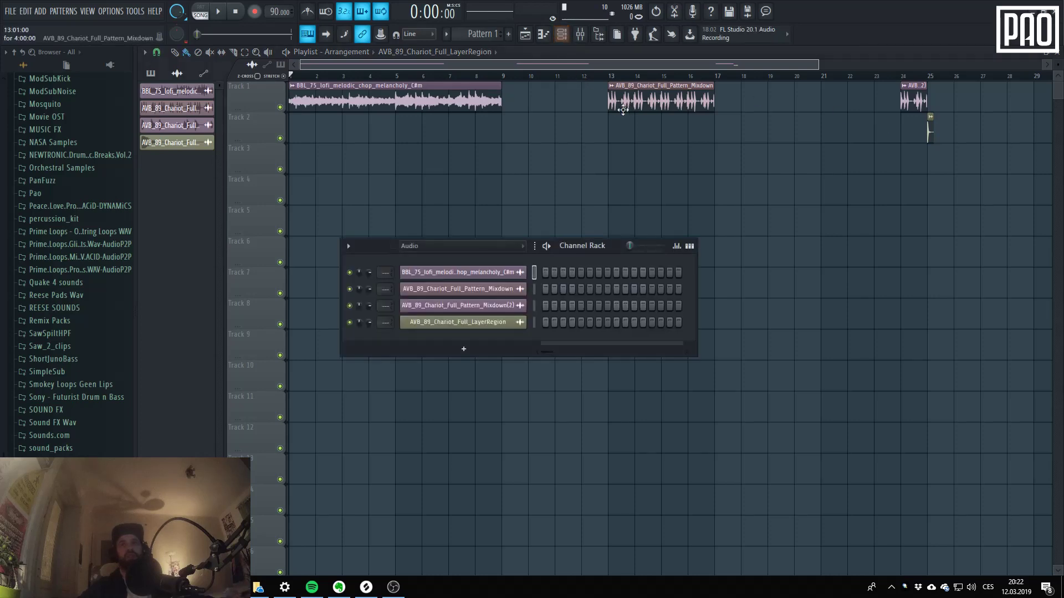
pyautogui.press('F9')
pyautogui.press('F9')
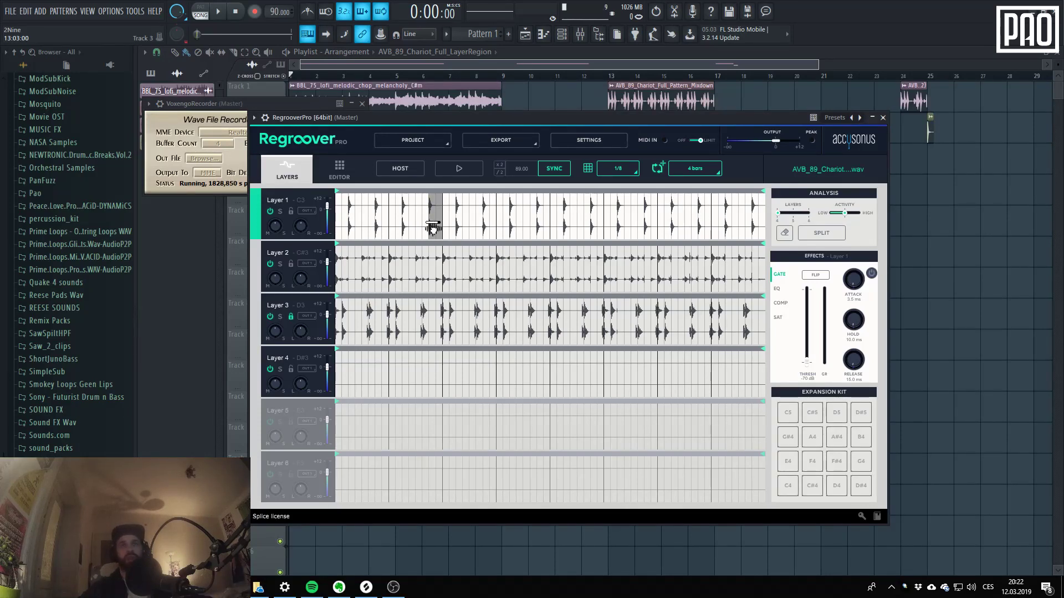
# - Place a Layer 1 slice on pad C5, then select Layer 3 and preview pad G#4
pyautogui.moveTo(432, 228); pyautogui.dragTo(789, 413)
pyautogui.click(796, 408)
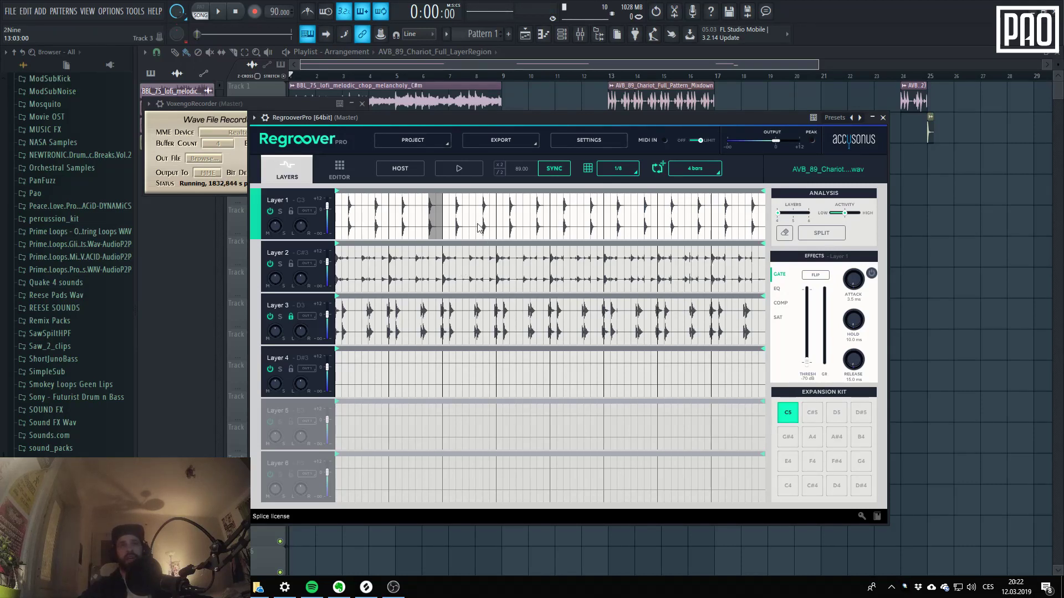
pyautogui.click(372, 320)
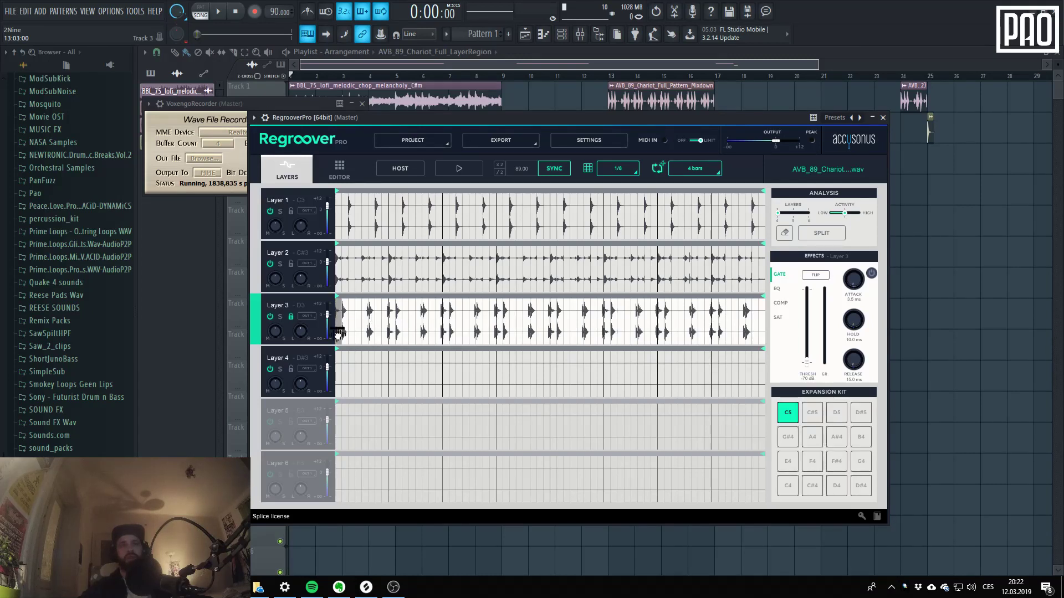
pyautogui.moveTo(788, 443)
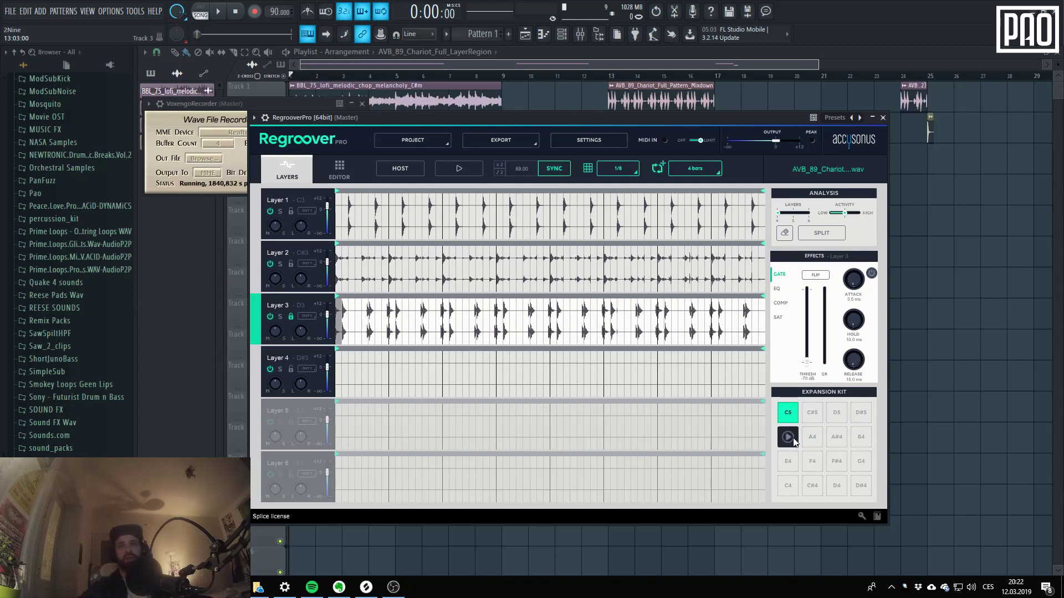
pyautogui.click(791, 437)
pyautogui.click(344, 165)
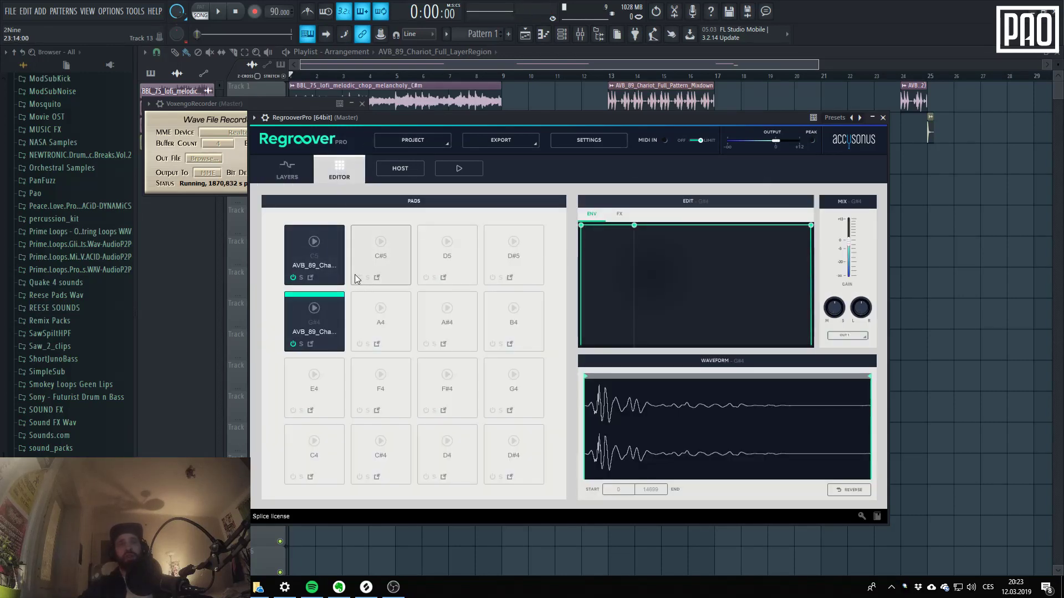
pyautogui.click(315, 242)
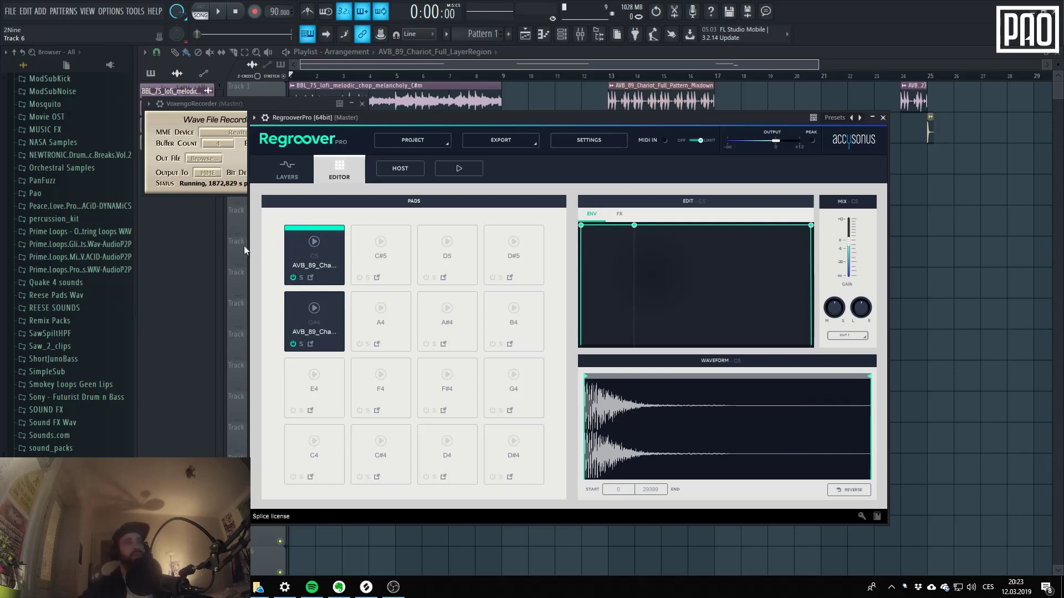
pyautogui.click(337, 294)
pyautogui.click(290, 173)
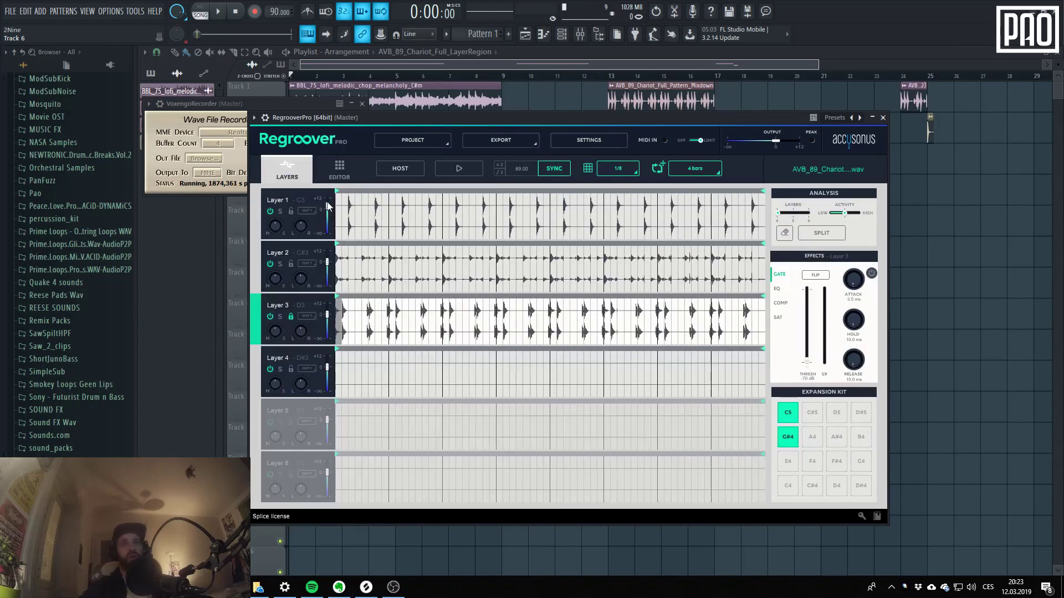
pyautogui.click(564, 265)
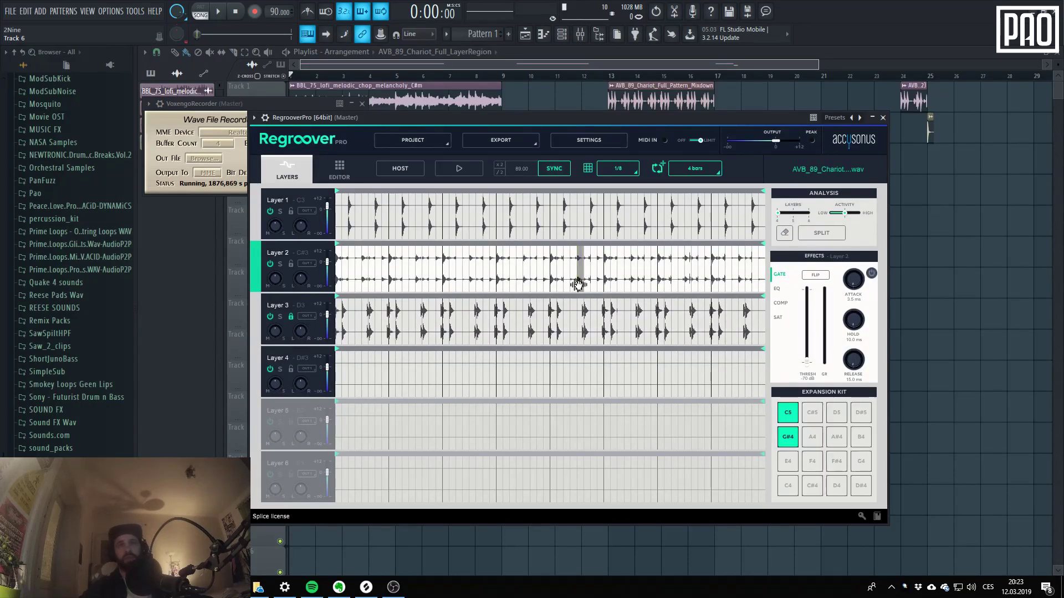
pyautogui.moveTo(577, 284); pyautogui.dragTo(788, 461)
pyautogui.click(339, 172)
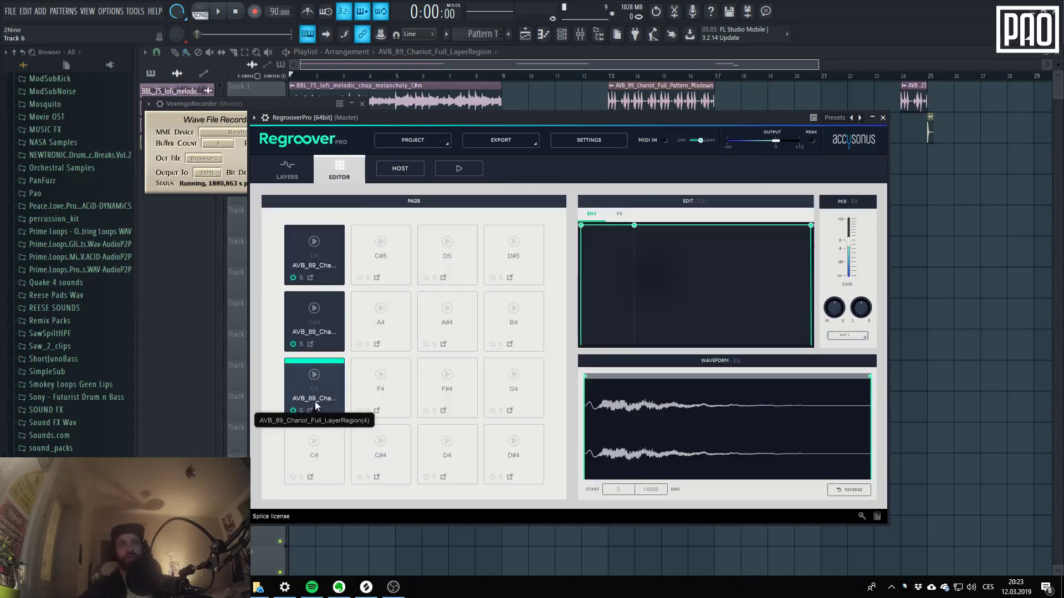
pyautogui.click(313, 376)
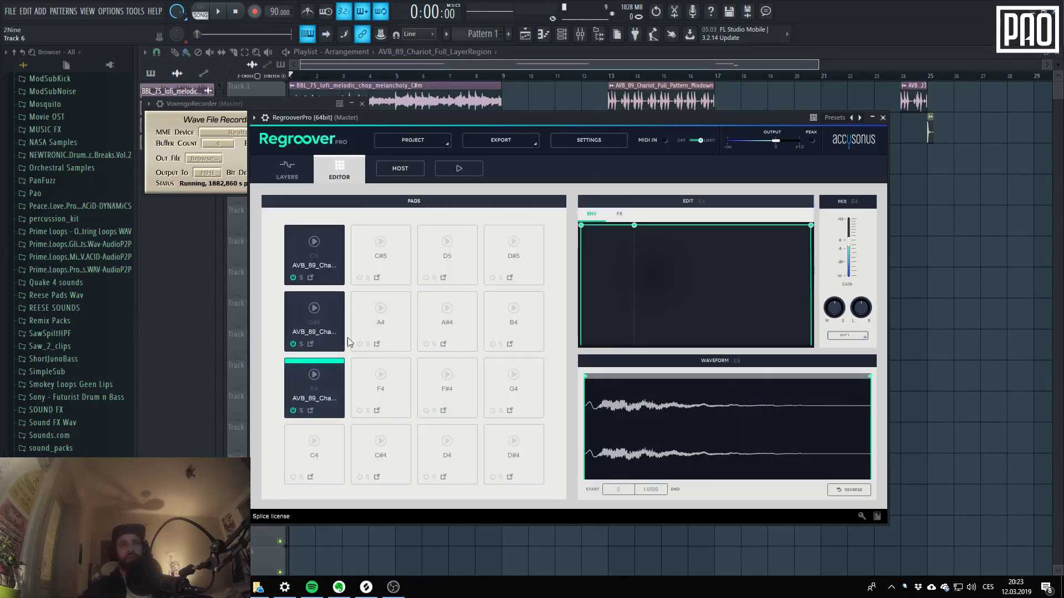
pyautogui.click(333, 298)
pyautogui.click(327, 361)
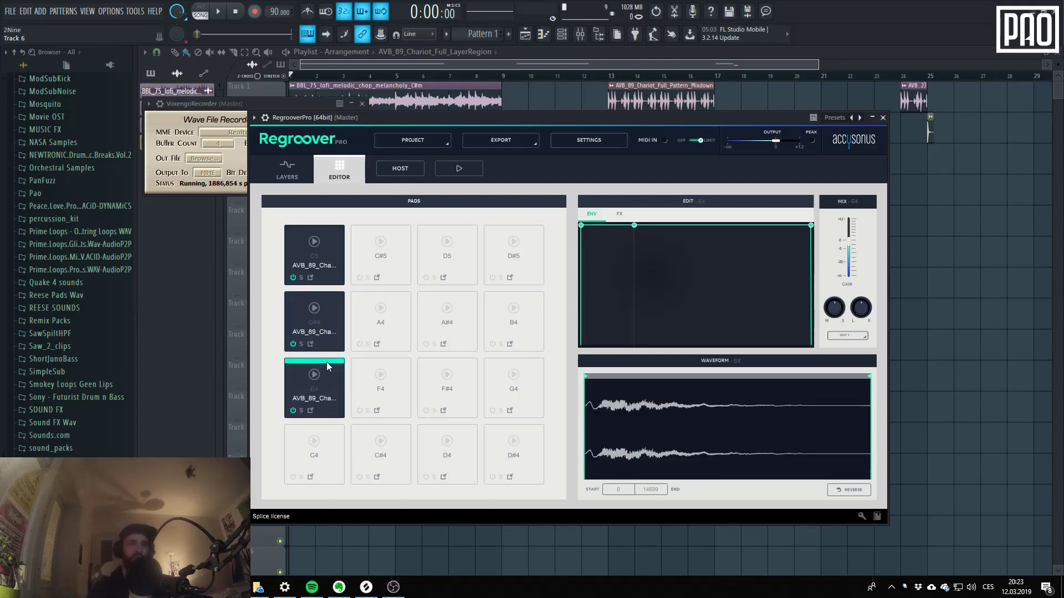
pyautogui.press('Delete')
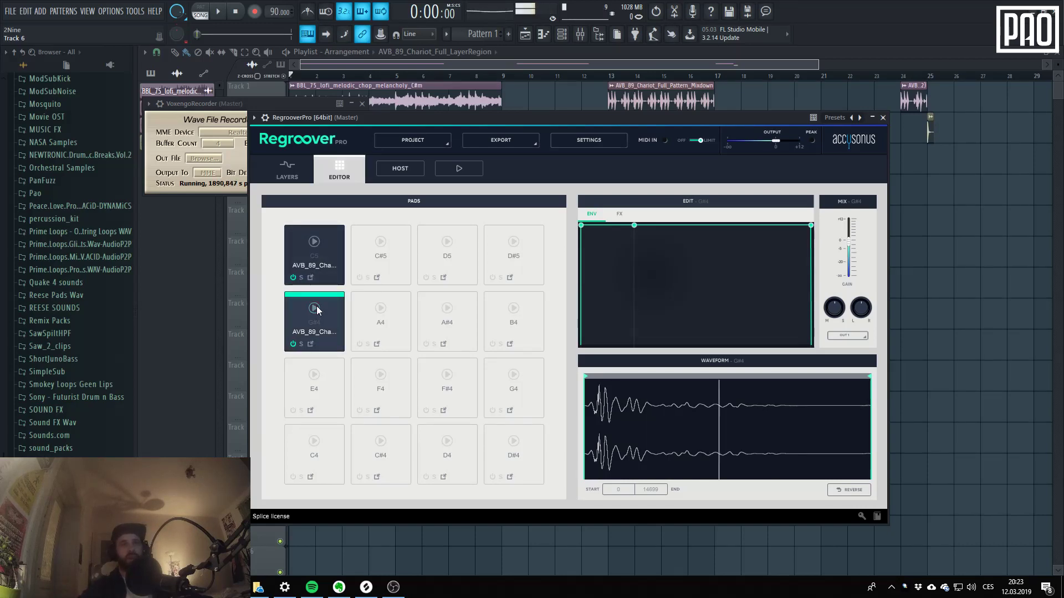
pyautogui.click(309, 410)
pyautogui.press('Escape')
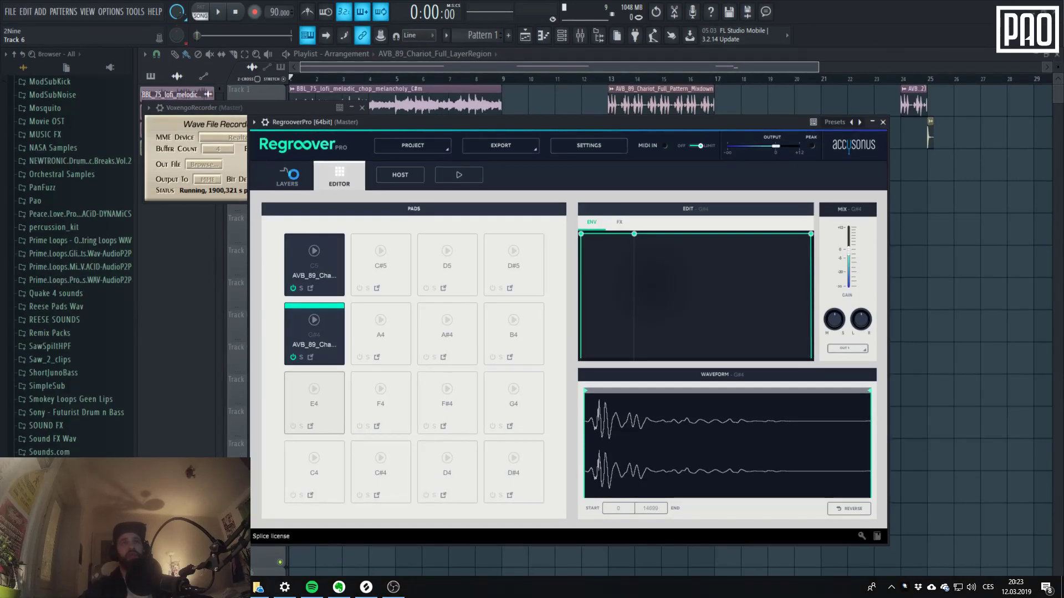
pyautogui.click(289, 169)
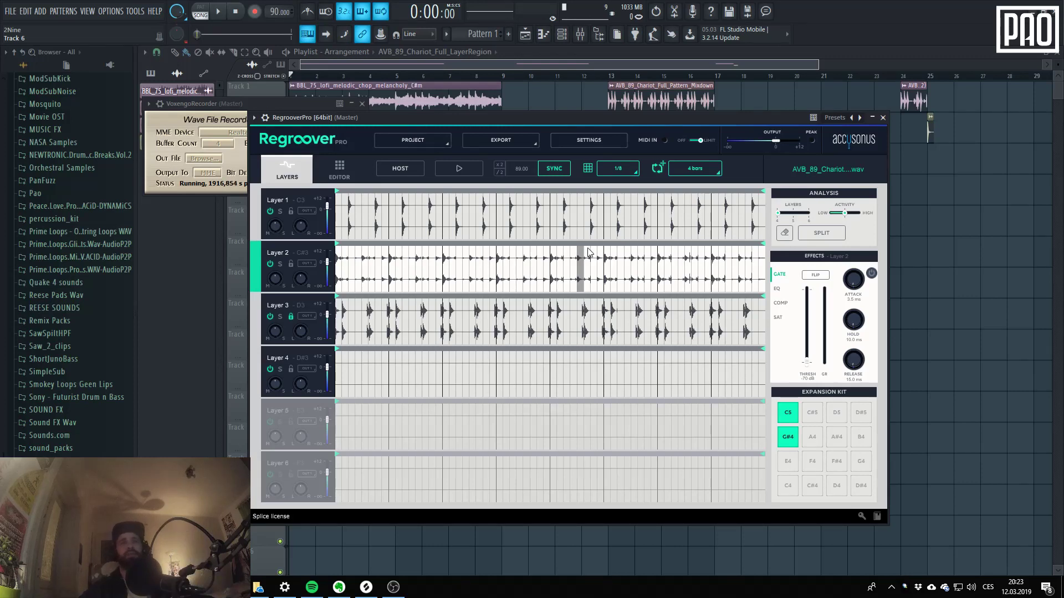
pyautogui.click(341, 171)
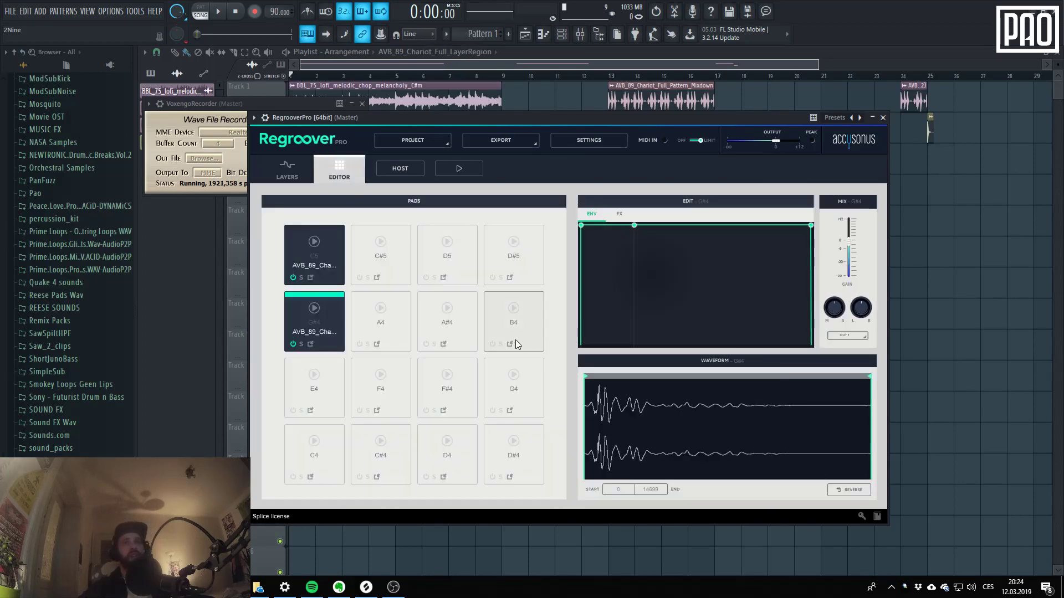
# - Select the C5 pad, toggle its power off and on, then solo and unsolo it
pyautogui.click(315, 226)
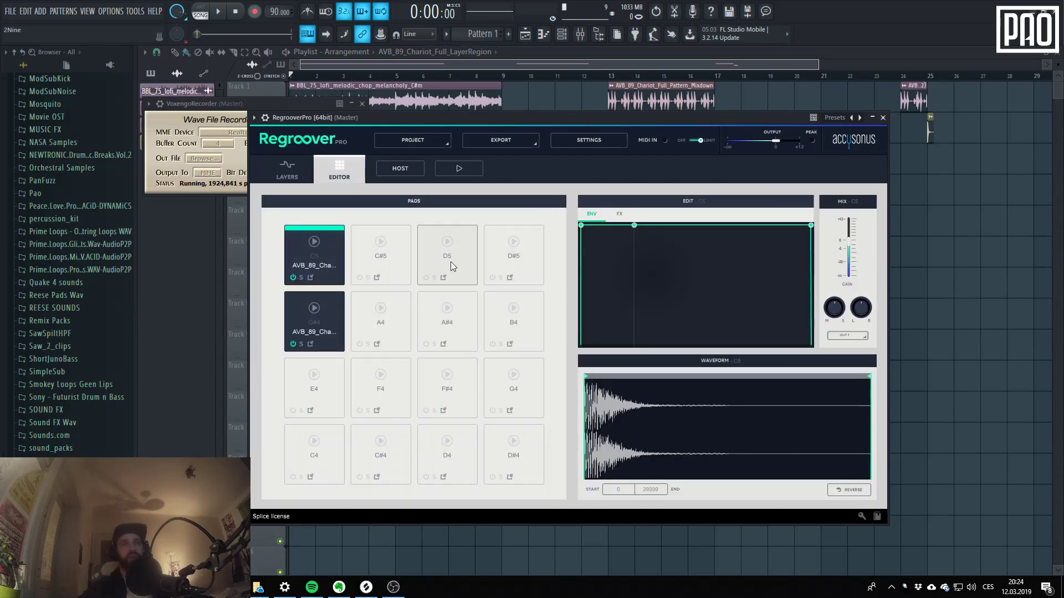
pyautogui.click(293, 277)
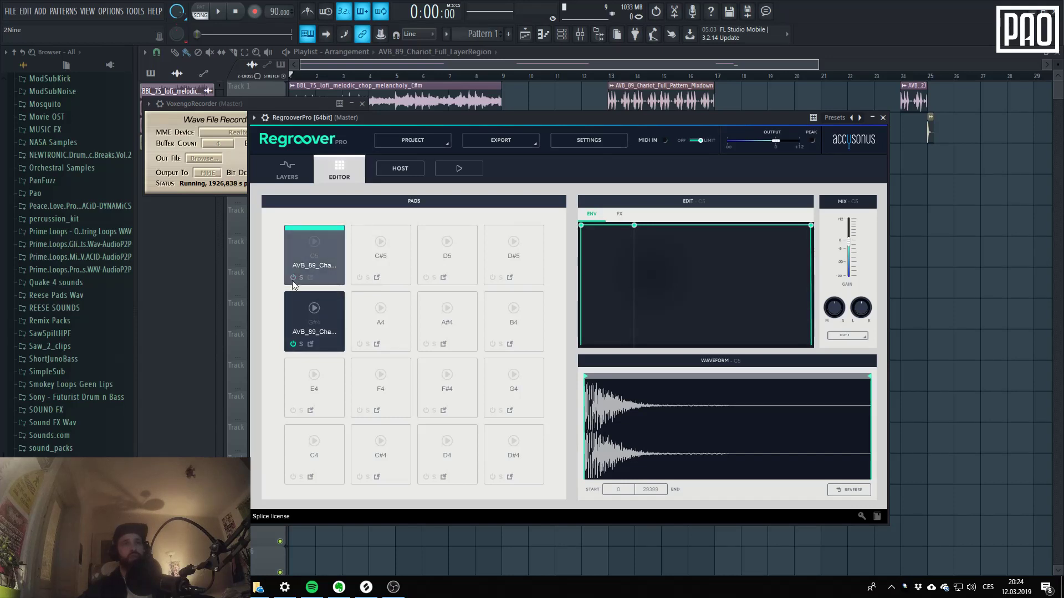
pyautogui.click(293, 278)
pyautogui.click(301, 277)
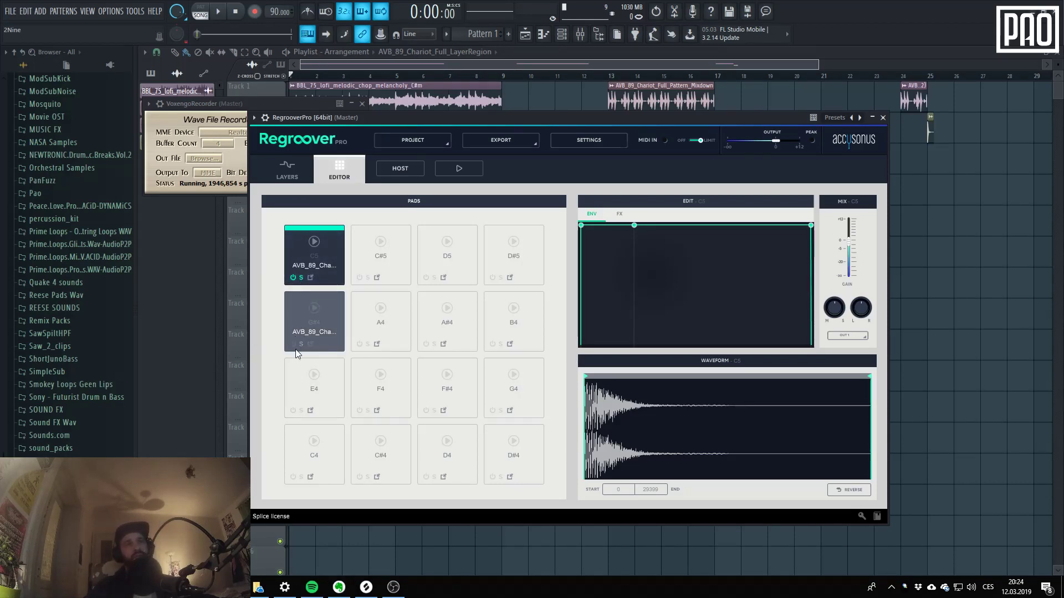
pyautogui.click(300, 279)
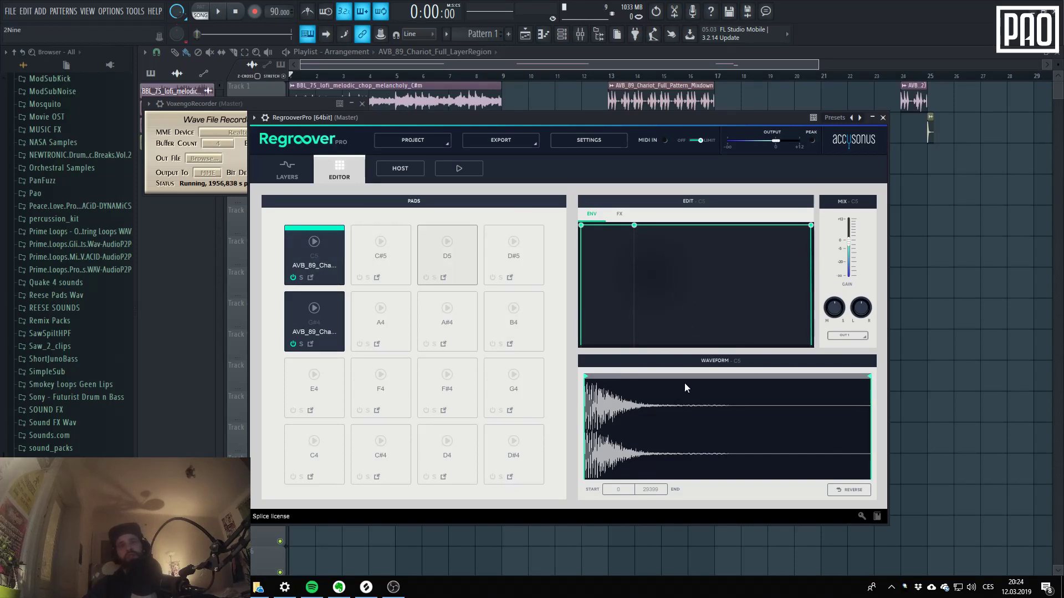
pyautogui.moveTo(627, 376); pyautogui.dragTo(604, 376)
pyautogui.moveTo(873, 376); pyautogui.dragTo(631, 376)
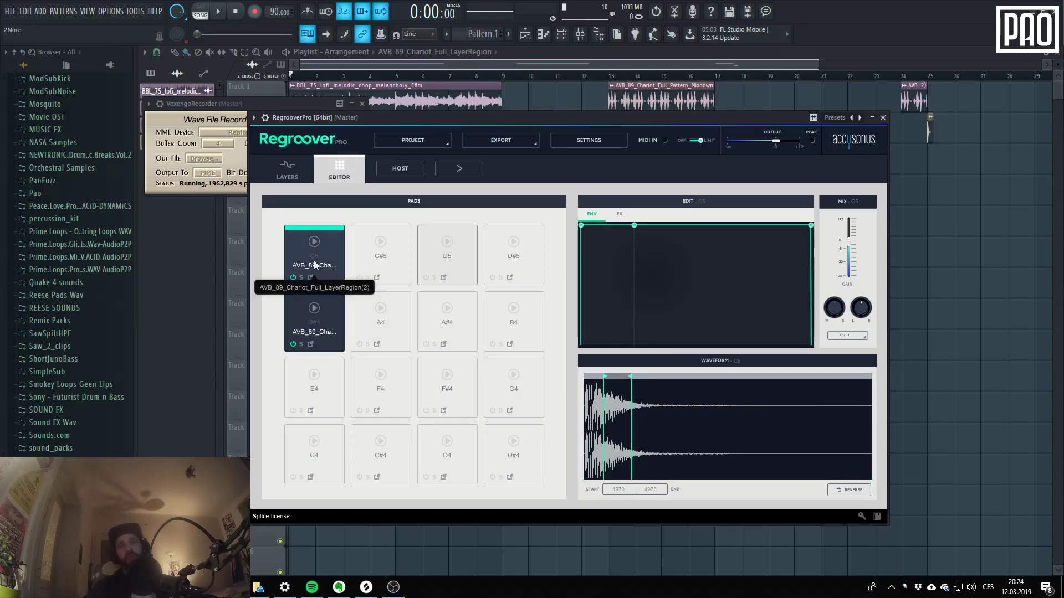
pyautogui.click(314, 243)
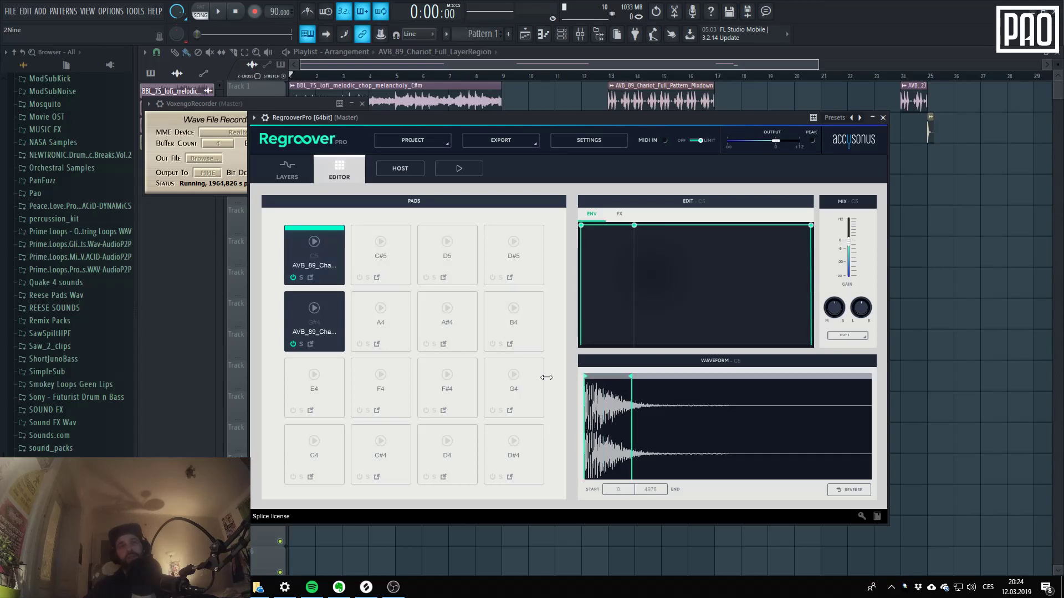
pyautogui.moveTo(631, 377); pyautogui.dragTo(953, 403)
pyautogui.moveTo(586, 379); pyautogui.dragTo(773, 382)
pyautogui.click(848, 490)
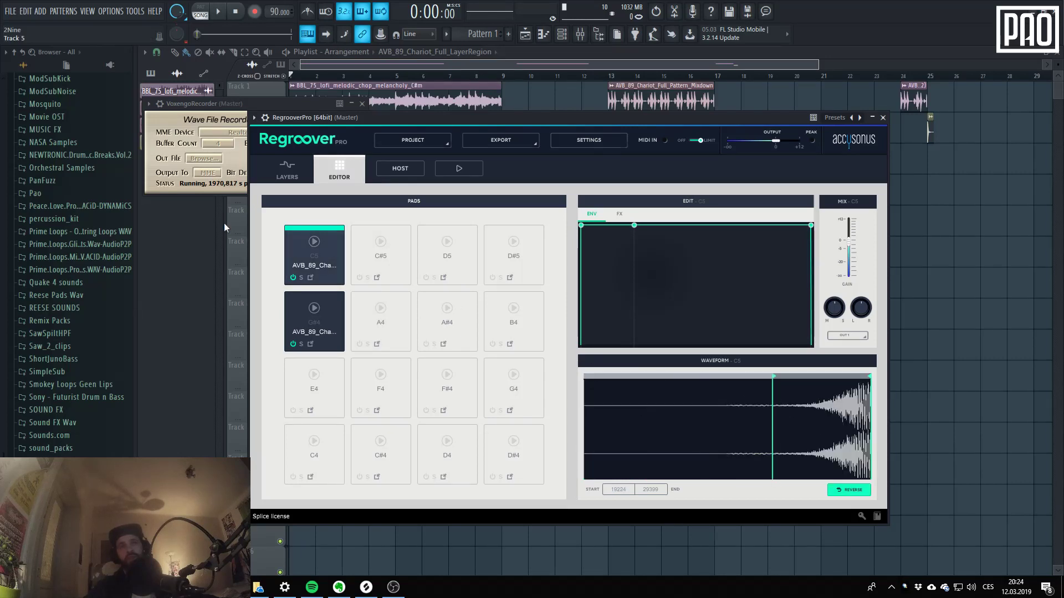
pyautogui.click(313, 243)
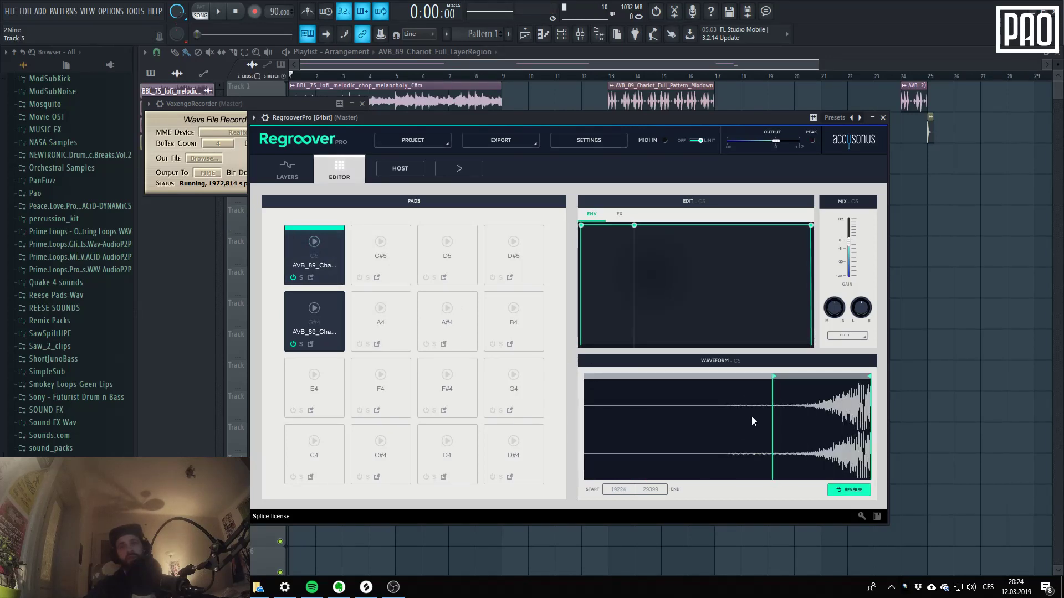
pyautogui.doubleClick(844, 378)
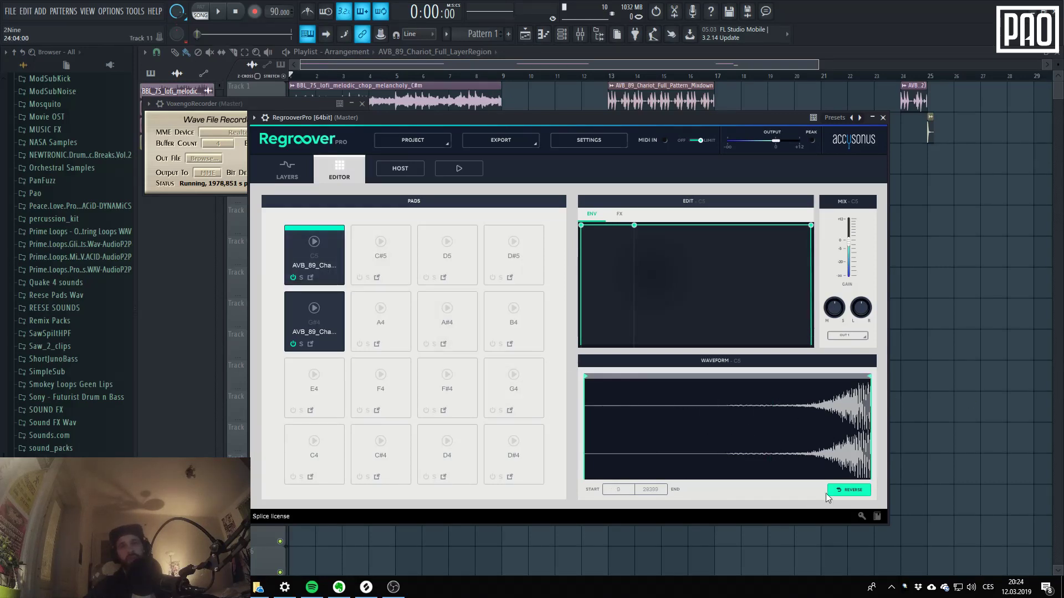
pyautogui.click(848, 489)
# - Shape the C5 pad's envelope into a short, steep decay with a raised sustain level
pyautogui.click(315, 242)
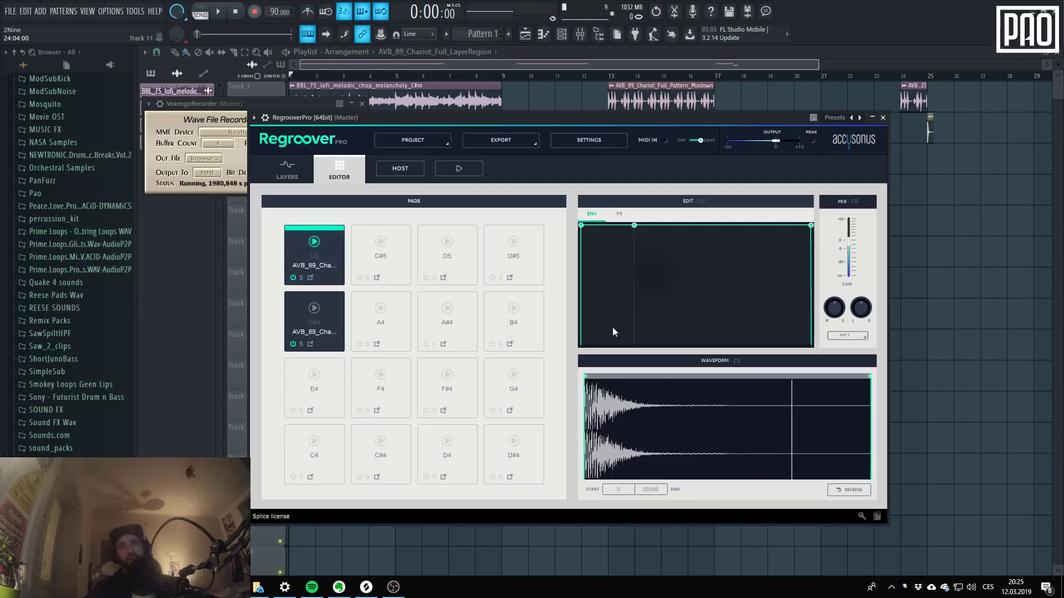
pyautogui.moveTo(670, 114); pyautogui.dragTo(702, 143)
pyautogui.moveTo(666, 250); pyautogui.dragTo(676, 377)
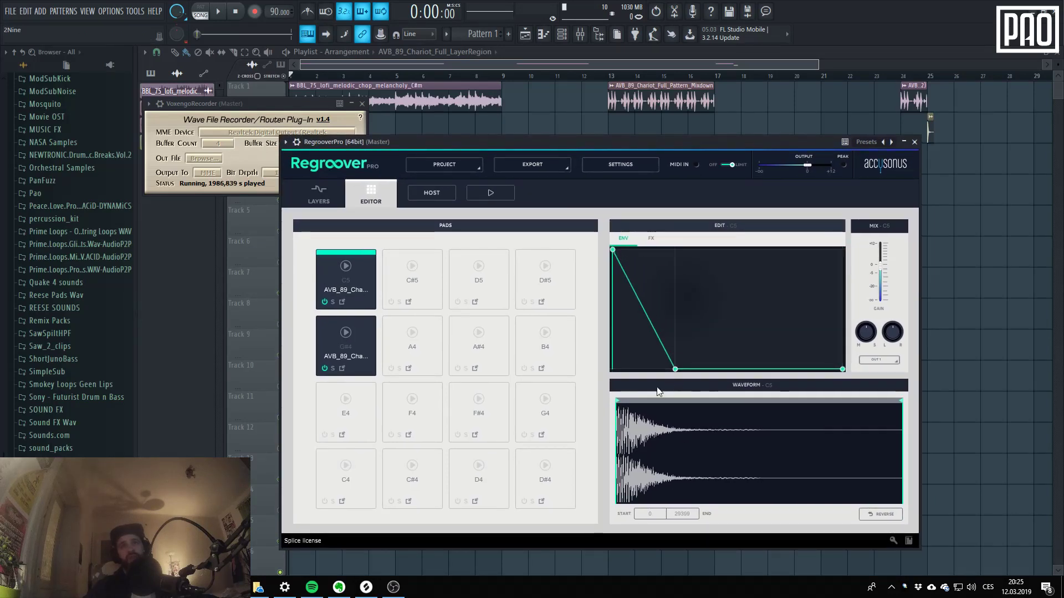
pyautogui.click(346, 268)
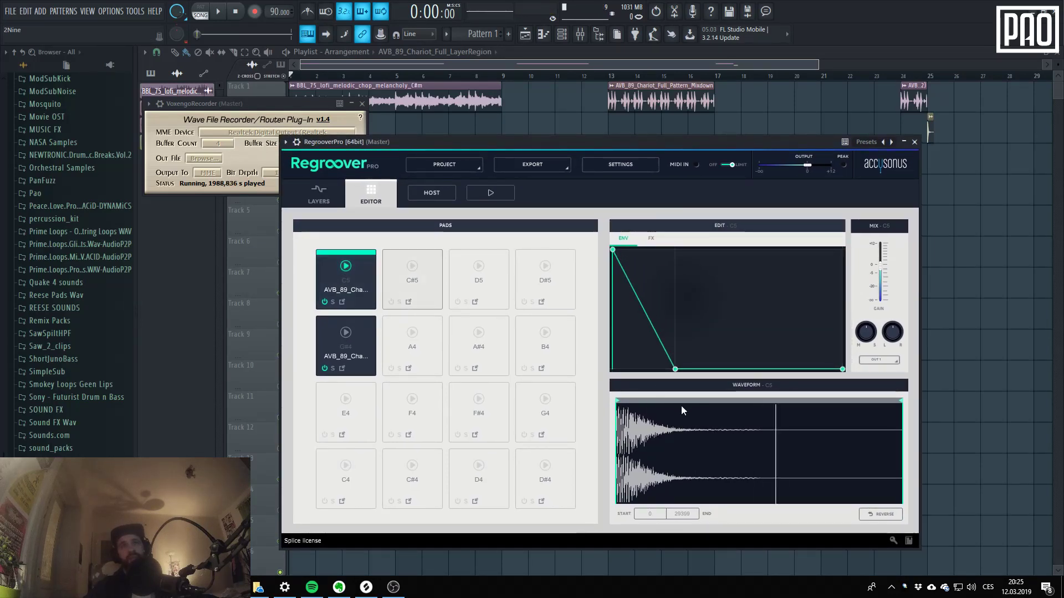
pyautogui.moveTo(674, 369); pyautogui.dragTo(836, 296)
pyautogui.moveTo(683, 296); pyautogui.dragTo(632, 369)
pyautogui.click(338, 275)
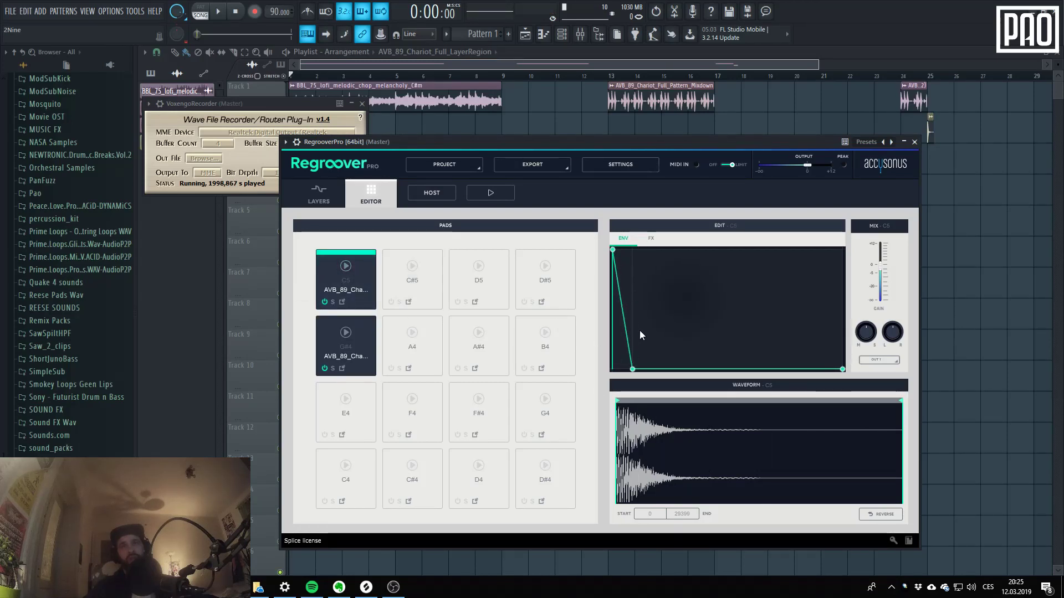
pyautogui.moveTo(632, 369); pyautogui.dragTo(639, 289)
pyautogui.click(335, 272)
pyautogui.click(344, 270)
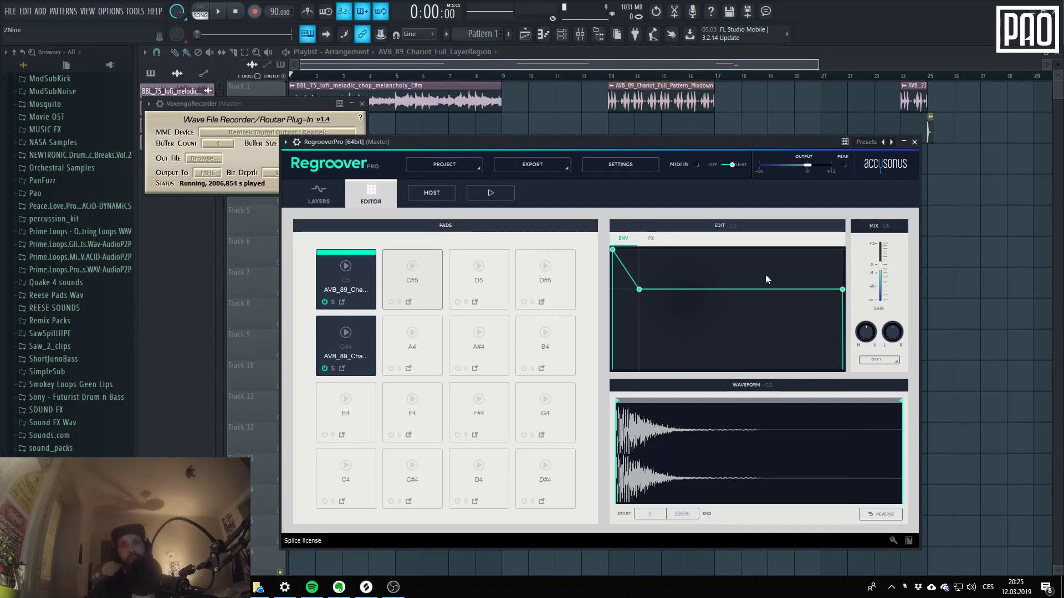
# - Route the C5 pad's MIX output to OUT 3
pyautogui.click(898, 360)
pyautogui.click(898, 360)
pyautogui.click(899, 357)
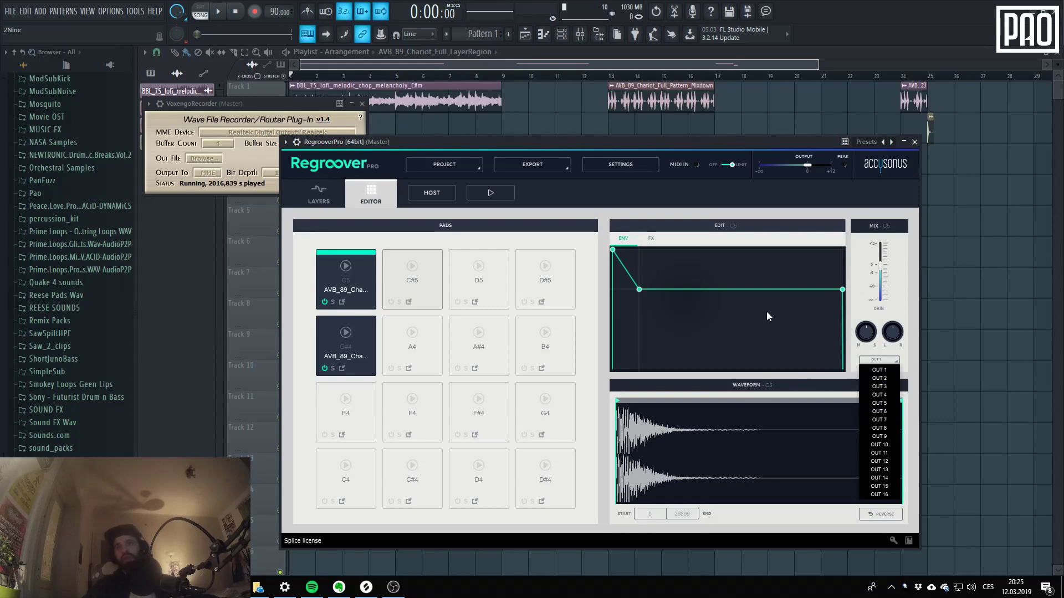
pyautogui.click(883, 388)
pyautogui.click(581, 34)
pyautogui.click(581, 35)
# - Show the C5 pad's EQ and compressor effects, check Layer 2's EQ, and return to the pad editor
pyautogui.click(651, 240)
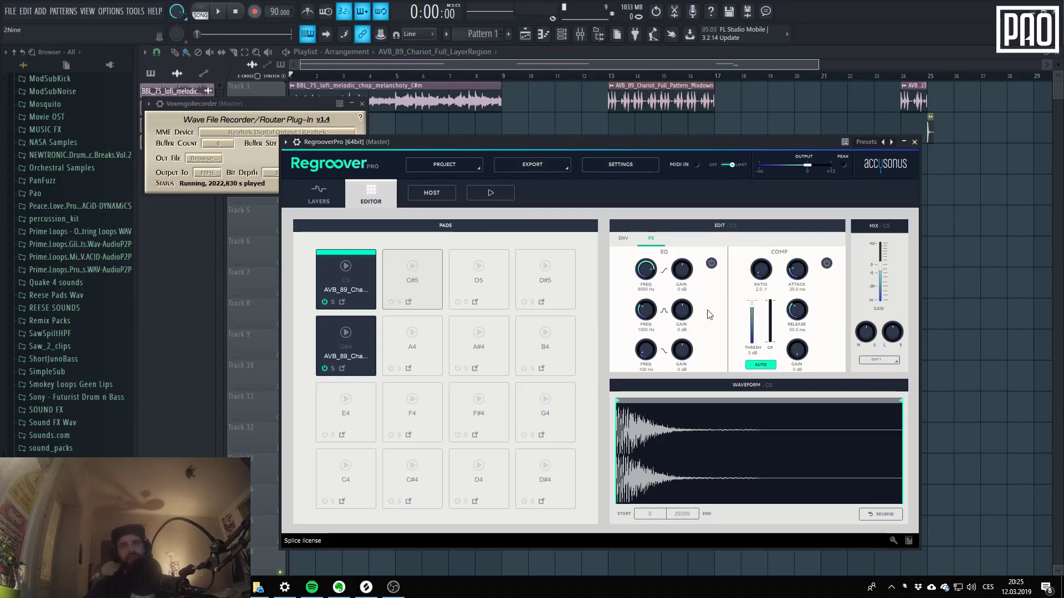
pyautogui.click(304, 201)
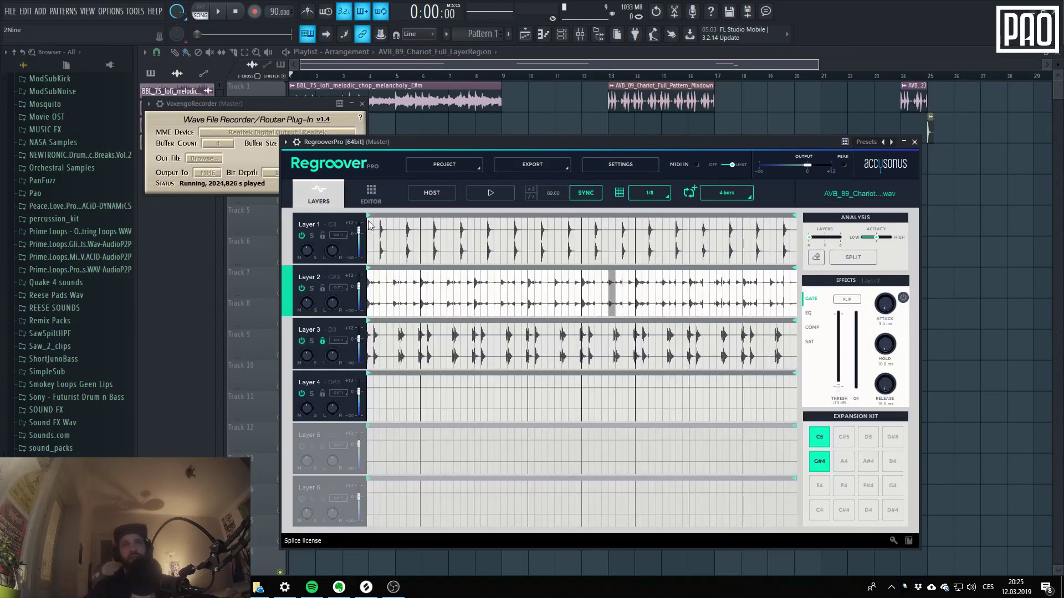
pyautogui.click(809, 313)
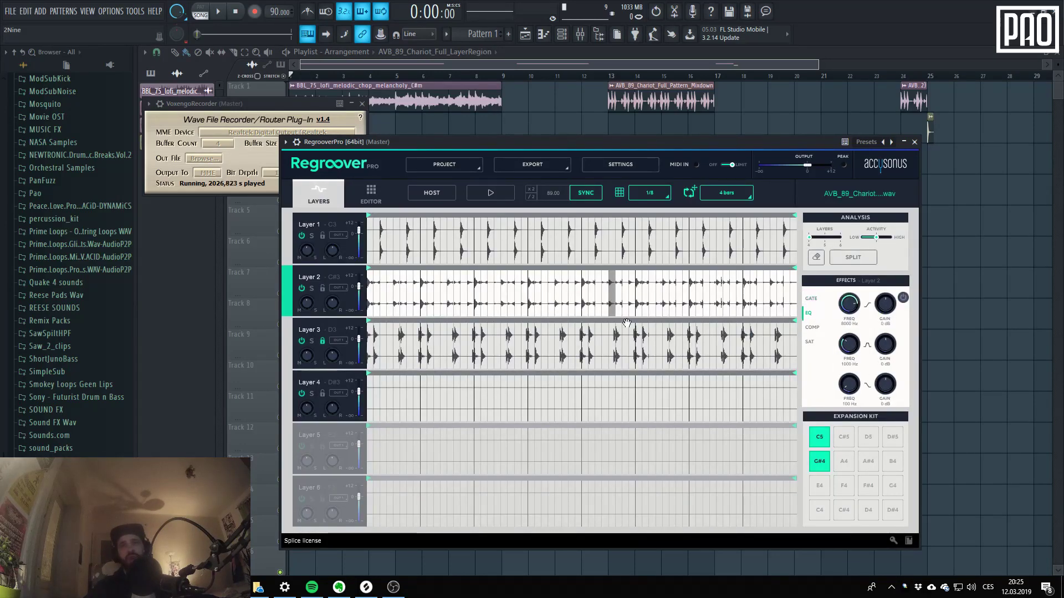
pyautogui.click(371, 195)
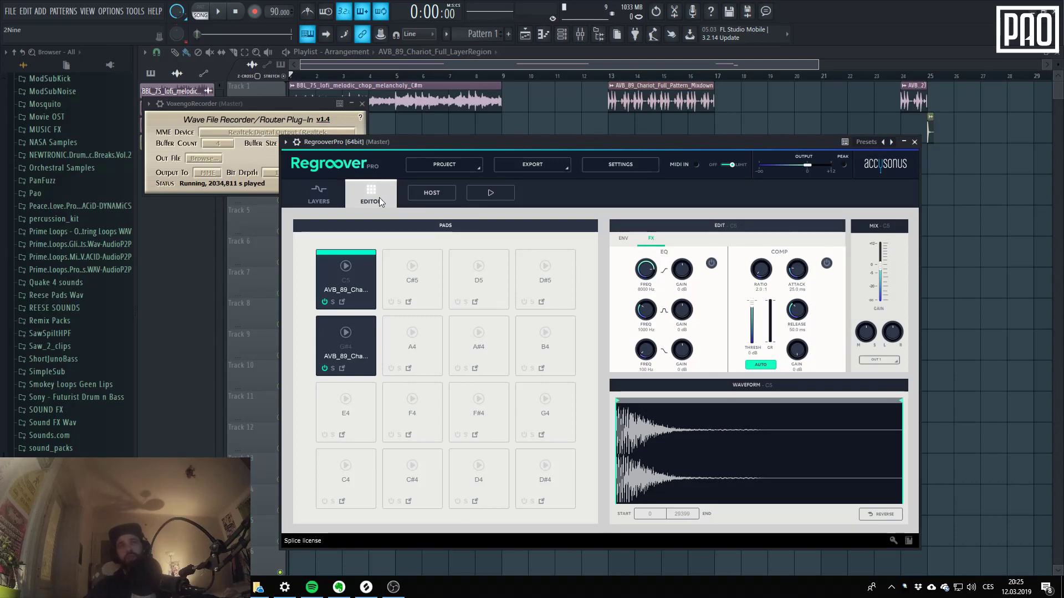
pyautogui.click(319, 194)
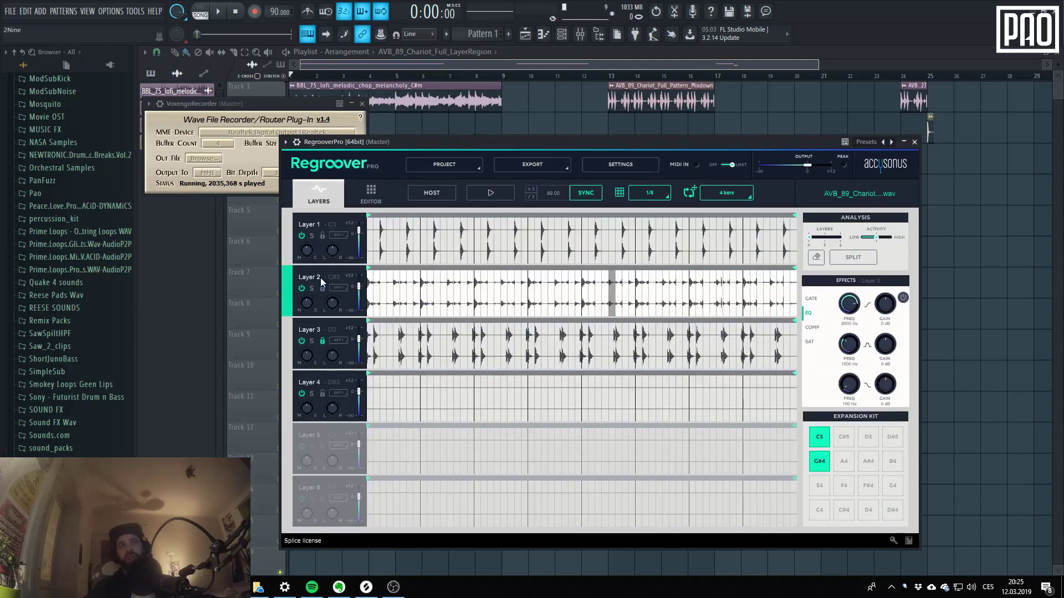
pyautogui.click(385, 195)
pyautogui.click(318, 194)
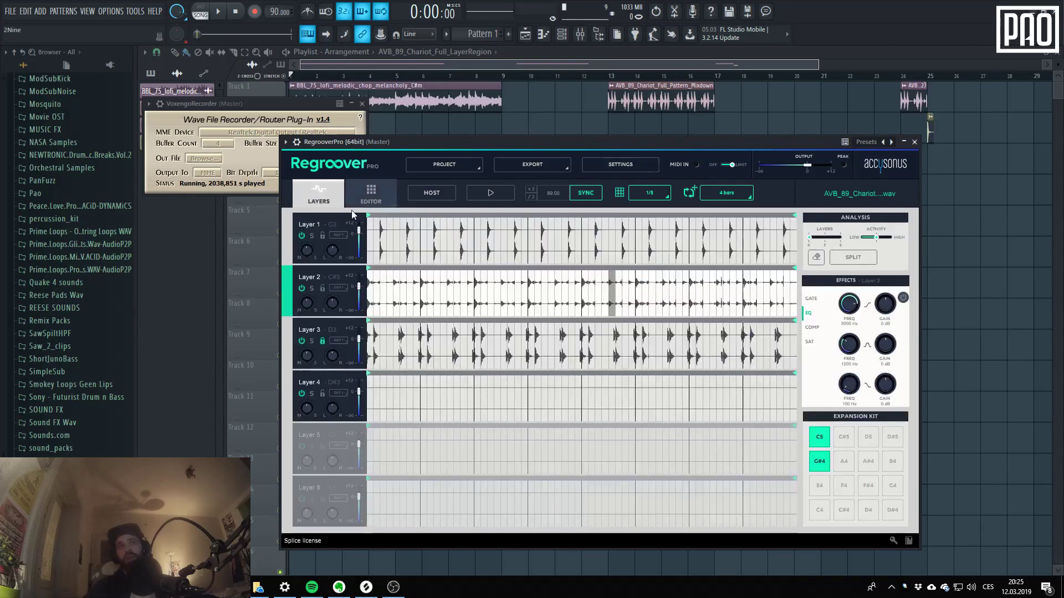
pyautogui.click(371, 194)
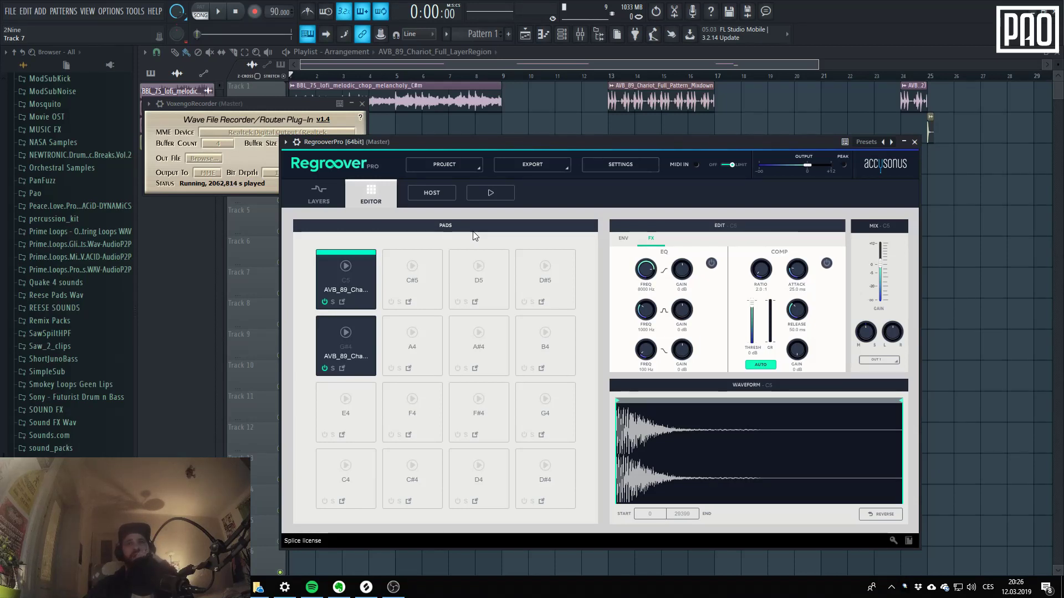
pyautogui.click(617, 166)
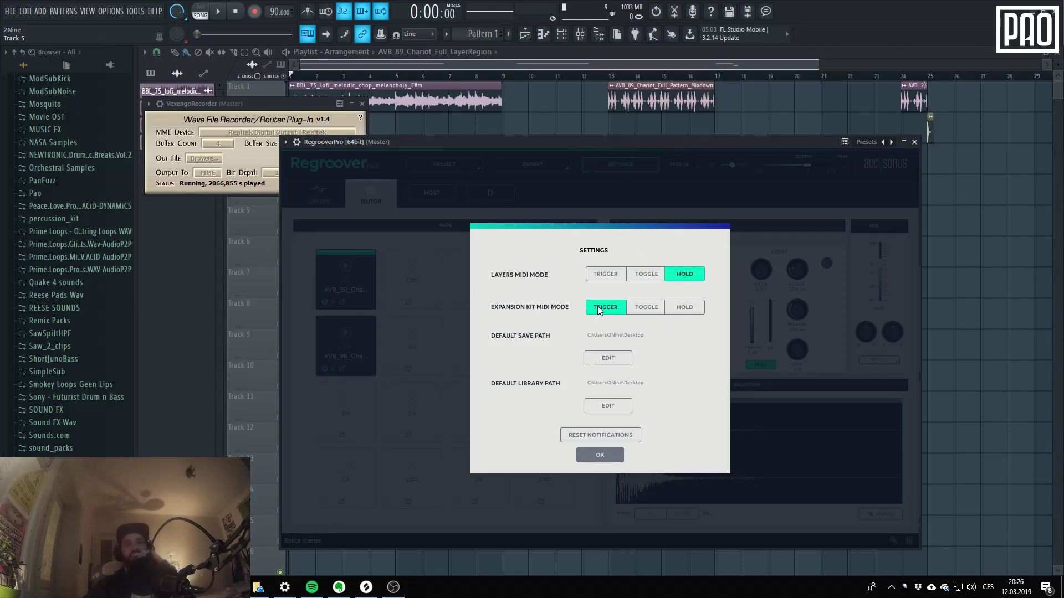
pyautogui.click(651, 309)
pyautogui.click(626, 310)
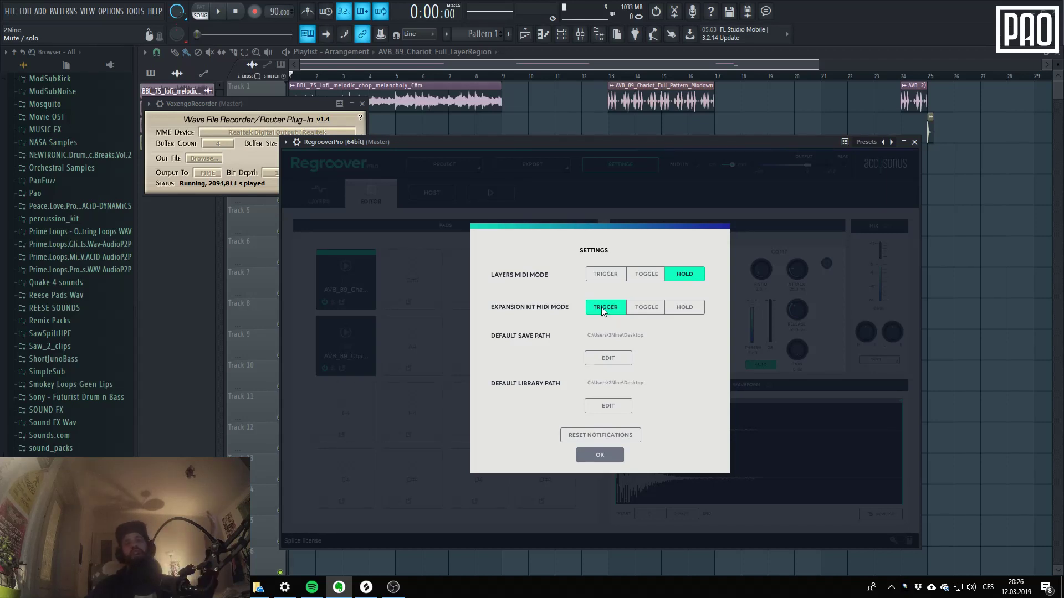
pyautogui.click(644, 308)
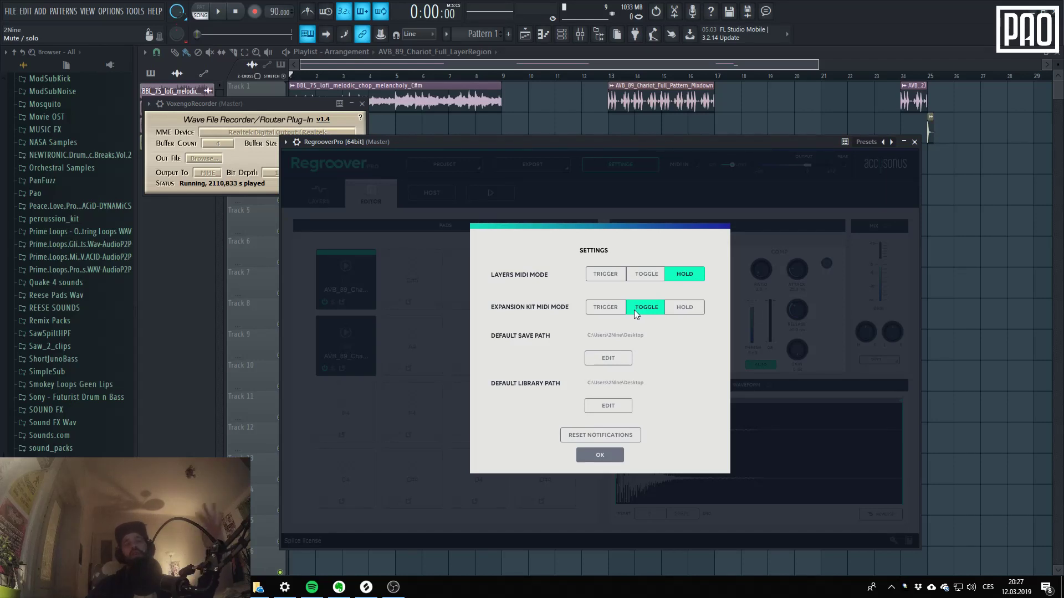
pyautogui.click(680, 309)
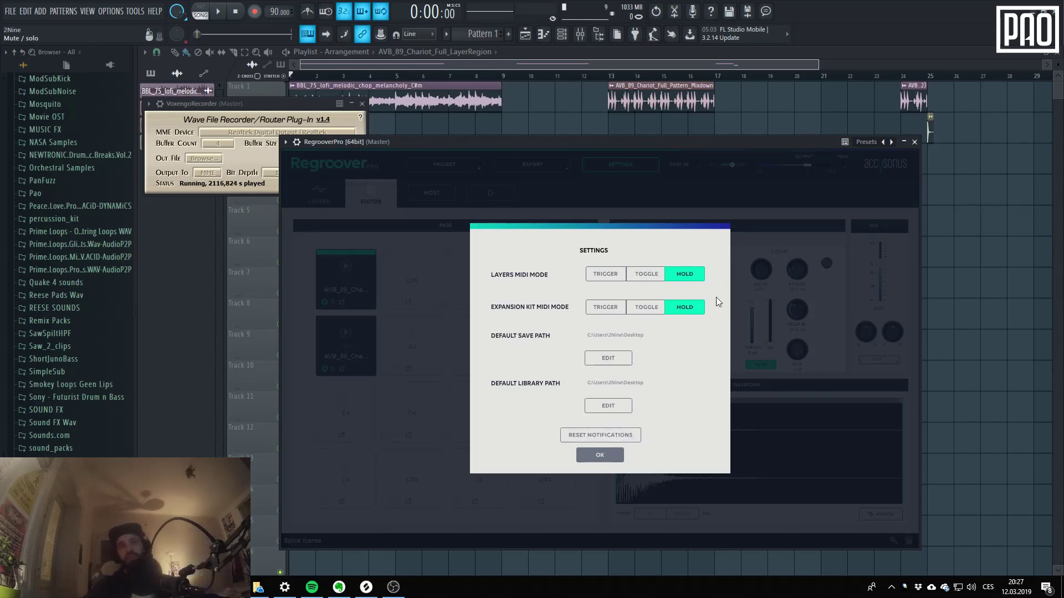
pyautogui.click(595, 453)
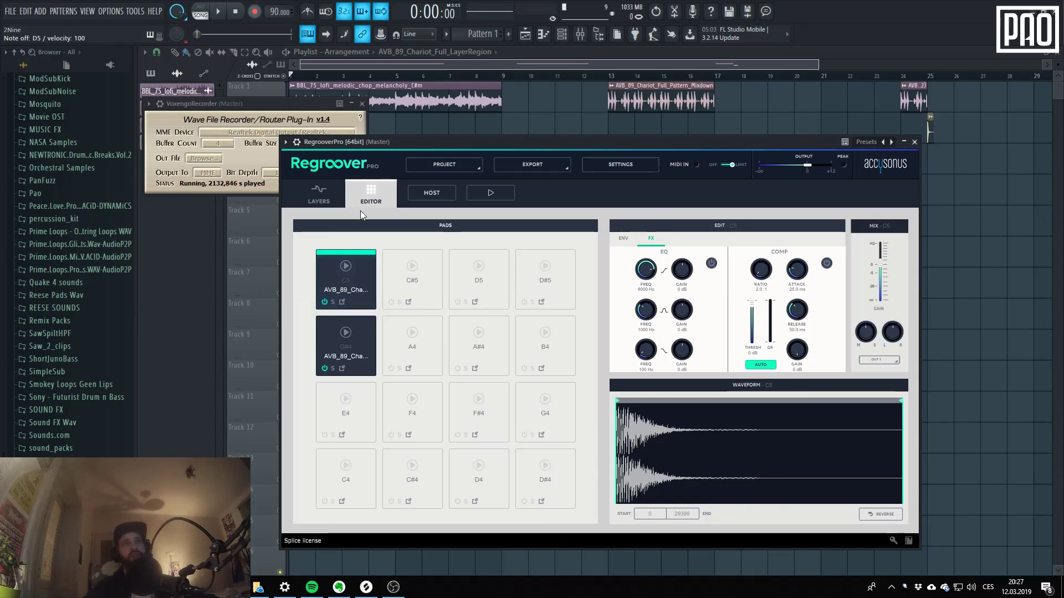
# - Browse the wrapper's settings and processing pages and play C7 and the note above on its keyboard
pyautogui.click(297, 142)
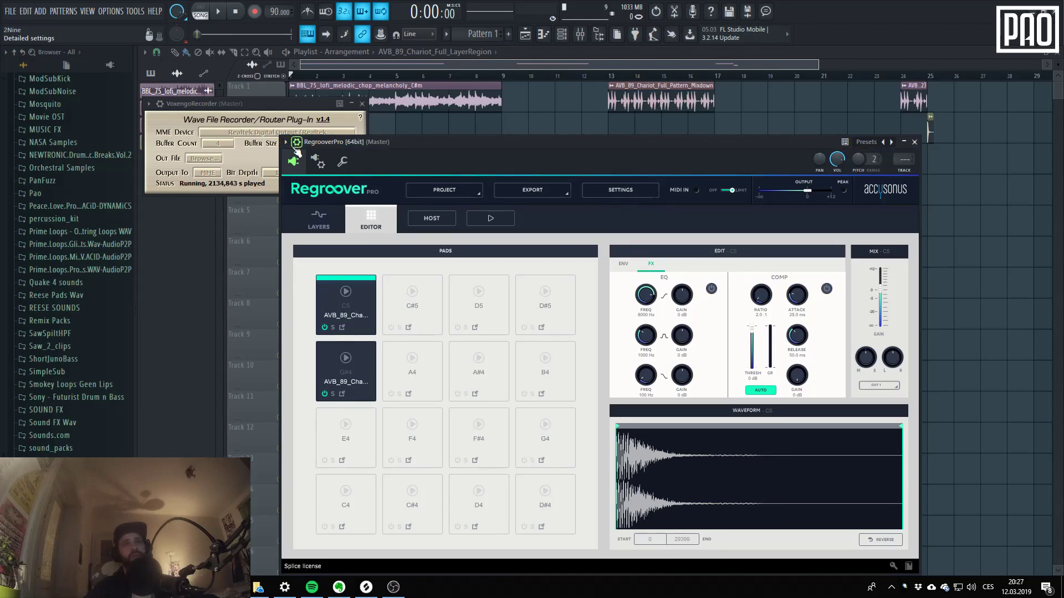
pyautogui.click(326, 167)
pyautogui.click(342, 161)
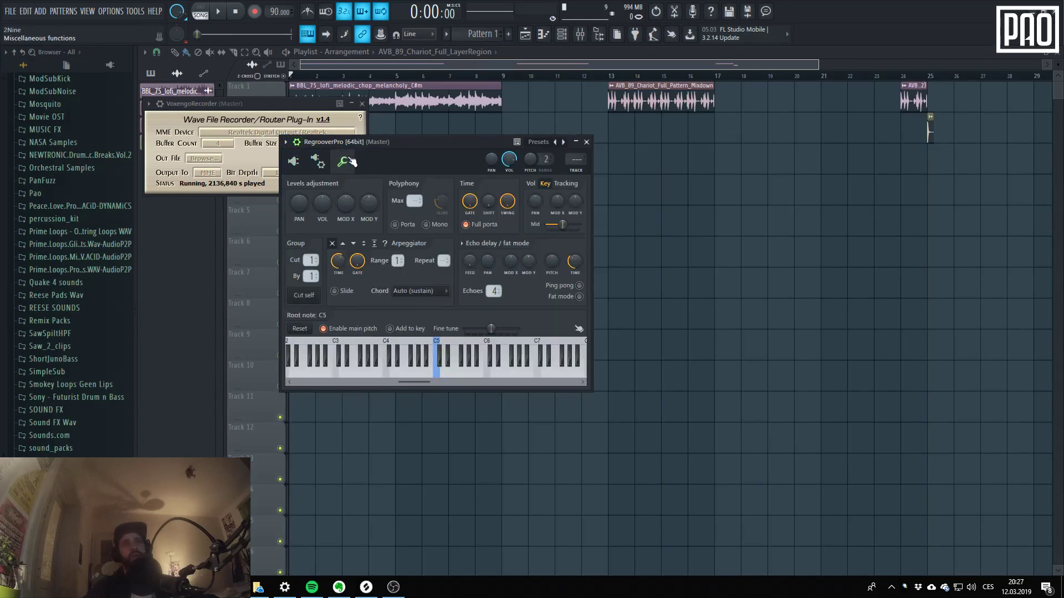
pyautogui.click(468, 360)
pyautogui.click(544, 360)
pyautogui.click(541, 363)
pyautogui.click(541, 366)
pyautogui.click(541, 367)
pyautogui.click(541, 370)
pyautogui.click(540, 372)
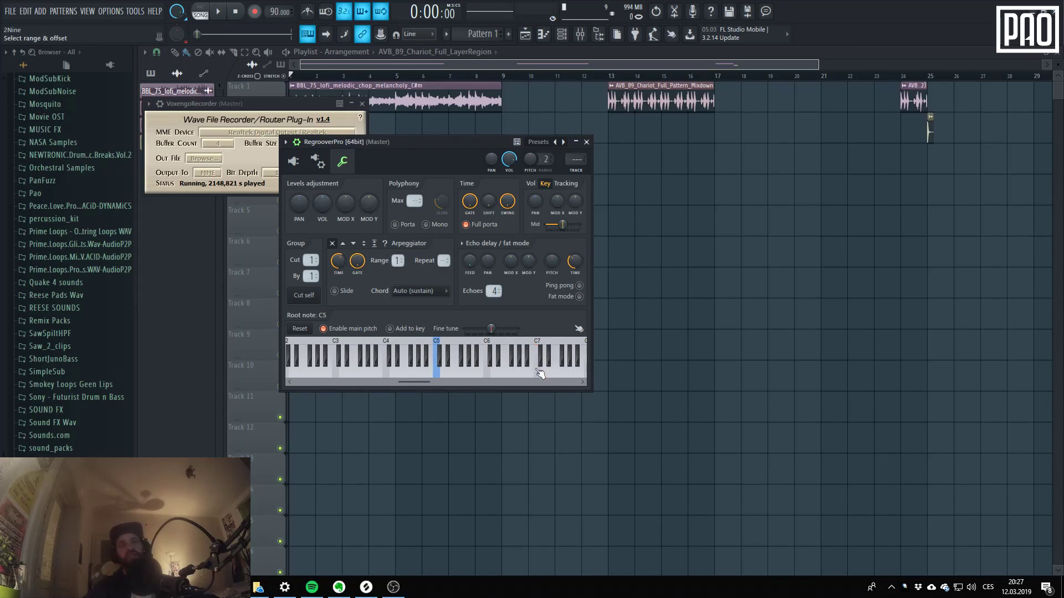
pyautogui.click(540, 374)
# - Restore the full Regroover interface, move its window up and left, and open Regroover's Settings
pyautogui.click(317, 161)
pyautogui.click(293, 162)
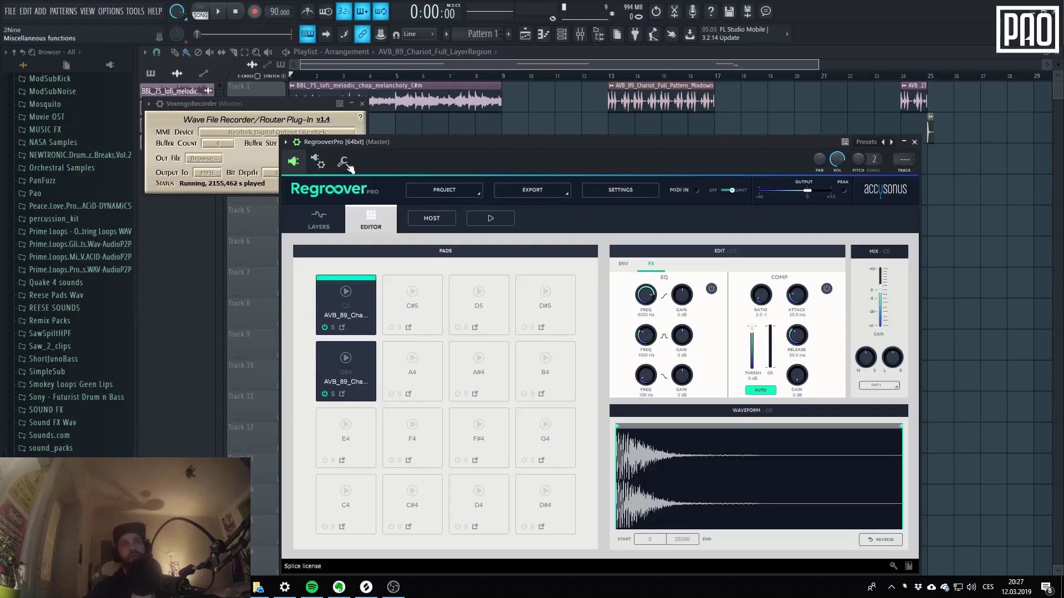
pyautogui.moveTo(506, 142); pyautogui.dragTo(474, 85)
pyautogui.click(560, 139)
# - Set Expansion Kit MIDI mode to Toggle and confirm the Settings dialog with OK
pyautogui.click(618, 277)
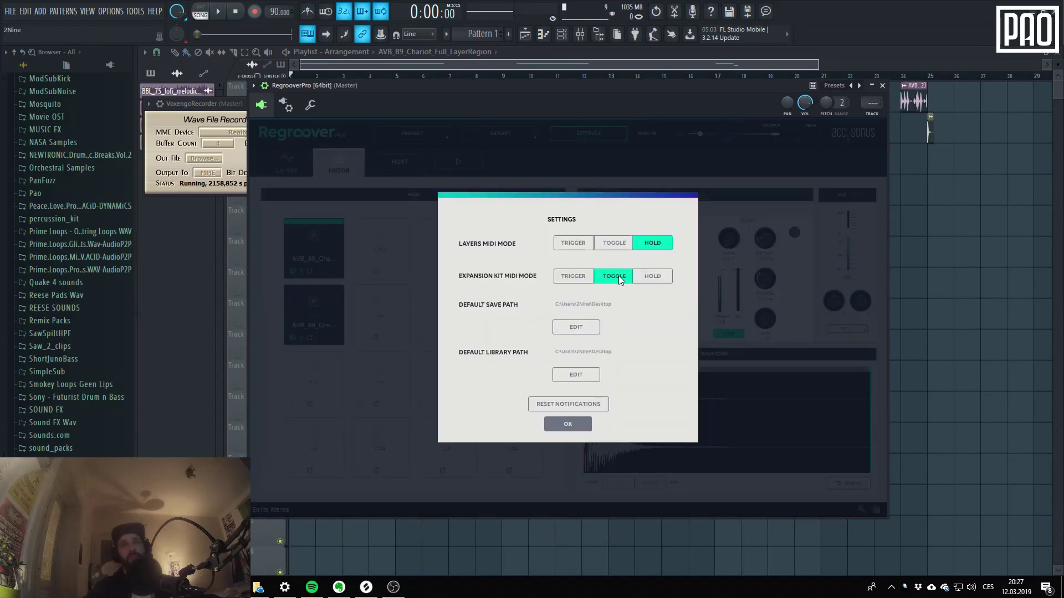
pyautogui.click(571, 423)
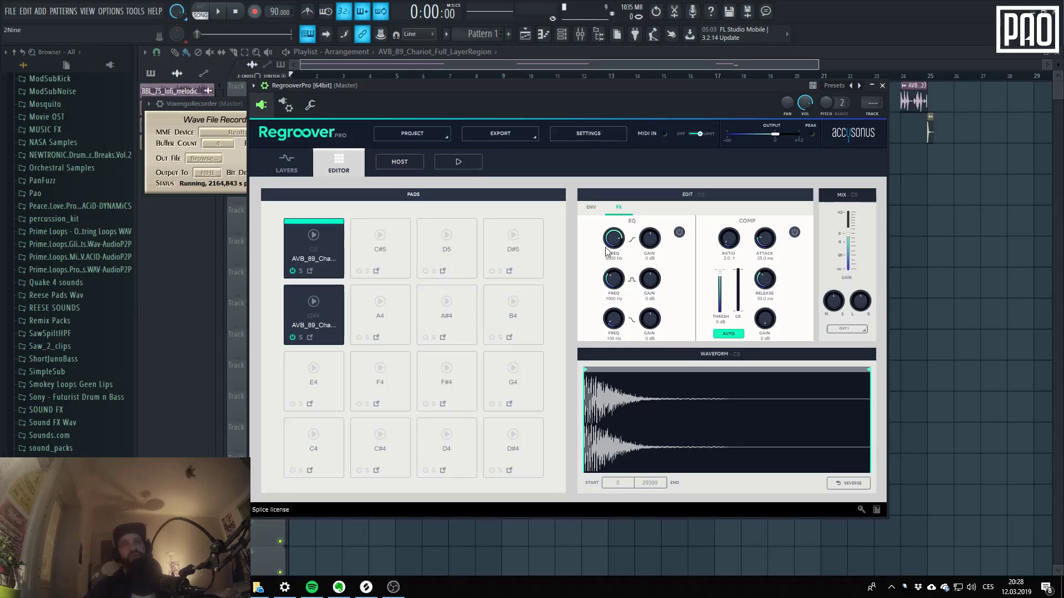
pyautogui.click(310, 105)
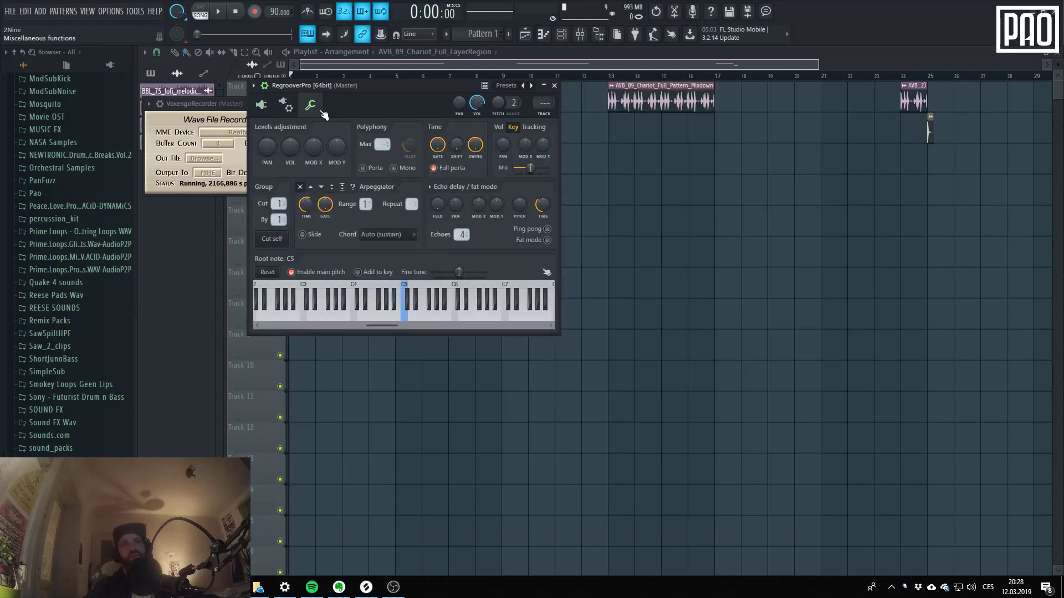
# - Test the pads by playing notes around C7 on the wrapper keyboard, then restore the Regroover editor
pyautogui.click(502, 308)
pyautogui.click(506, 318)
pyautogui.click(506, 320)
pyautogui.click(507, 320)
pyautogui.click(508, 320)
pyautogui.click(507, 320)
pyautogui.click(512, 321)
pyautogui.click(512, 320)
pyautogui.click(513, 321)
pyautogui.click(511, 322)
pyautogui.click(510, 323)
pyautogui.click(510, 321)
pyautogui.click(504, 310)
pyautogui.click(499, 298)
pyautogui.click(499, 298)
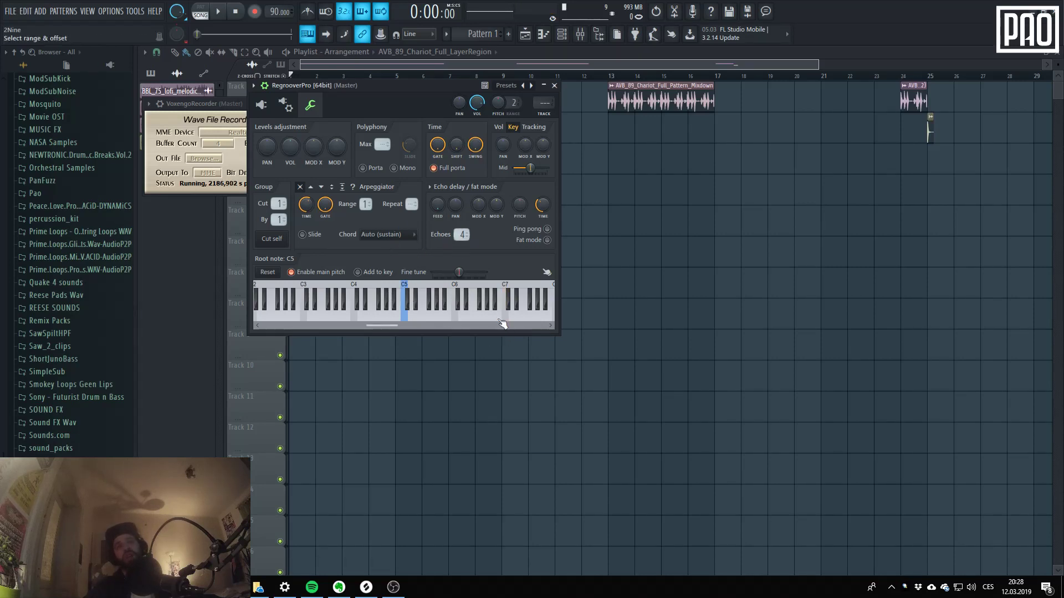
pyautogui.click(265, 105)
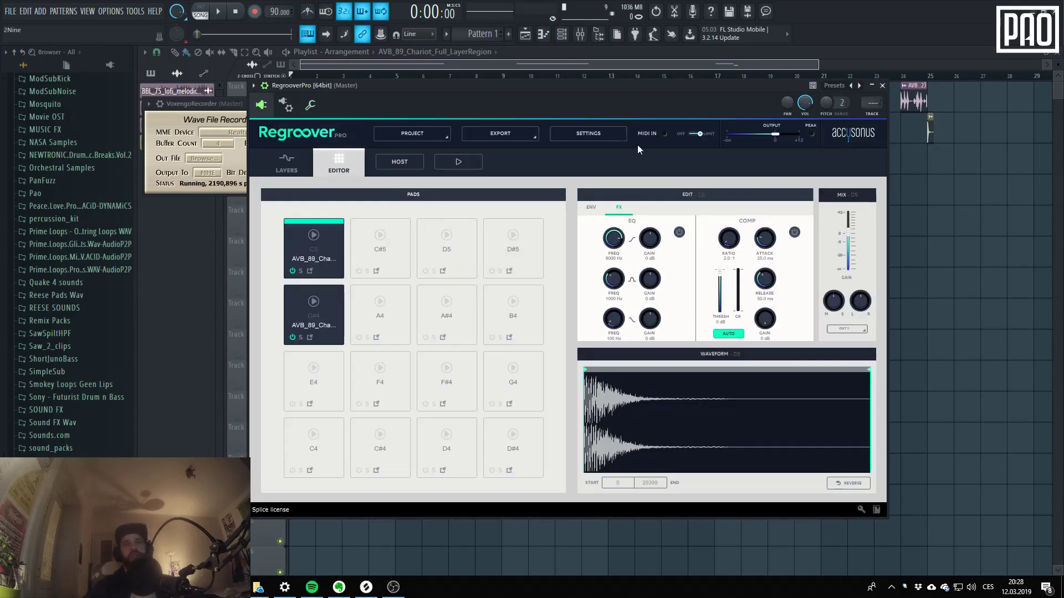
# - Switch Expansion Kit MIDI mode back to Trigger in Regroover's Settings and confirm with OK
pyautogui.click(610, 133)
pyautogui.click(573, 276)
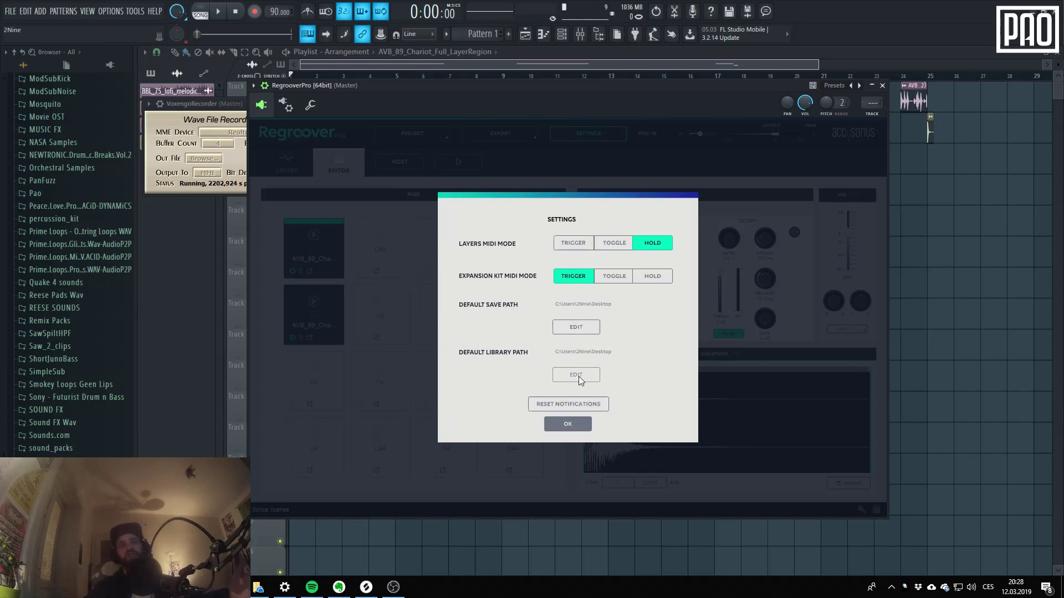
pyautogui.click(568, 423)
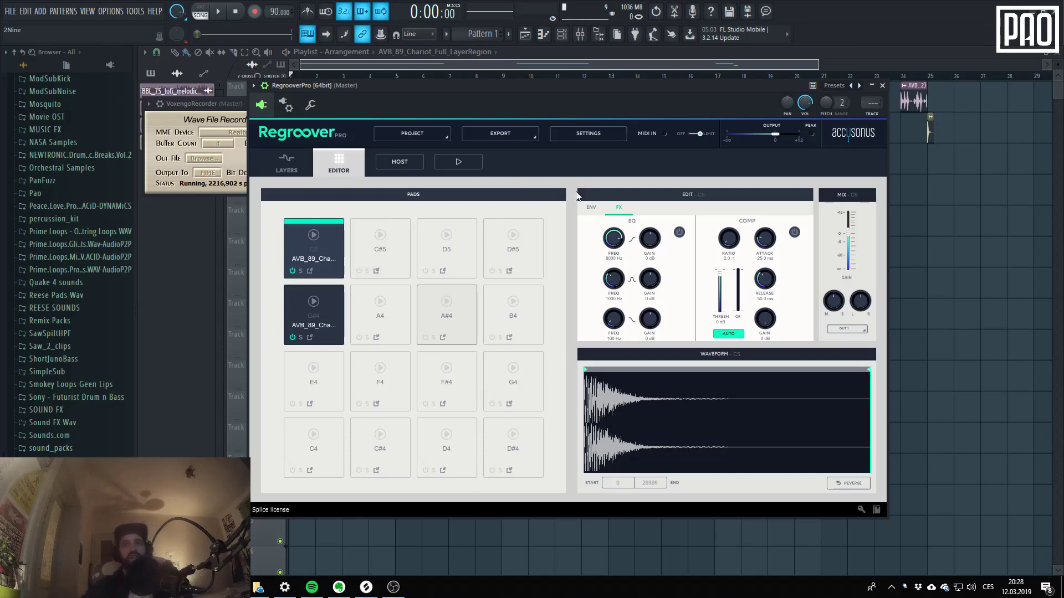
# - Audition the C5 pad, then switch to the Layers view of the separated drum break
pyautogui.click(314, 235)
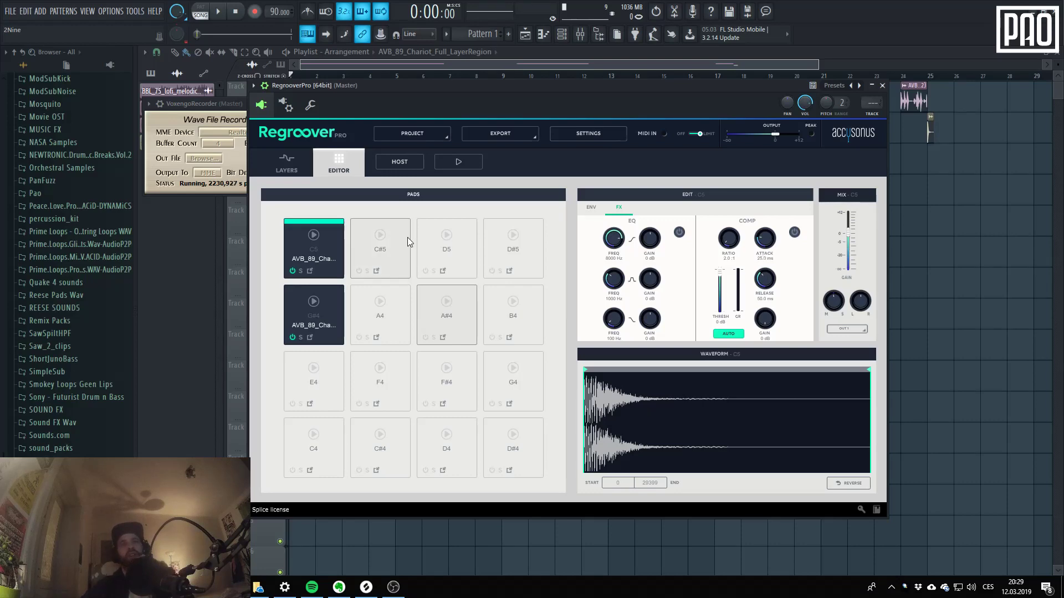
pyautogui.click(286, 164)
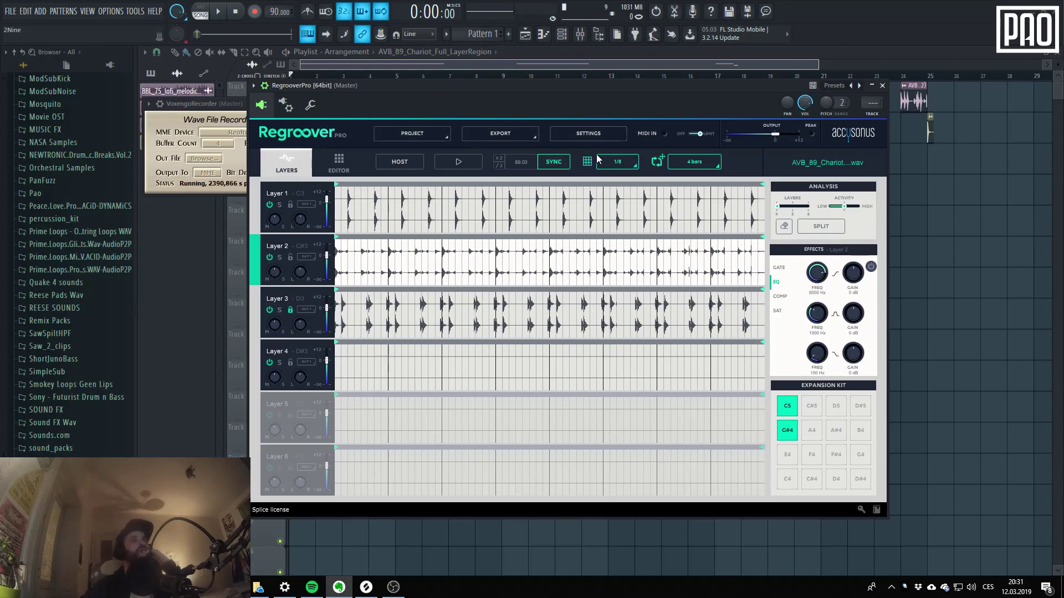
# - Rename Layer 1 to 'Shitty snare'
pyautogui.click(311, 190)
pyautogui.doubleClick(281, 194)
pyautogui.write('S')
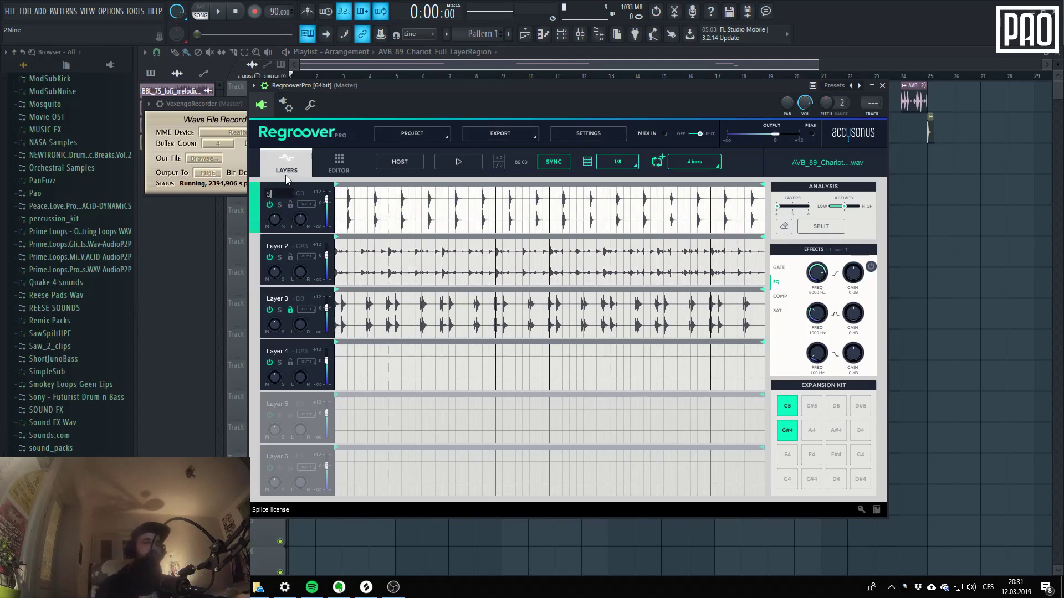
pyautogui.write('hitty s')
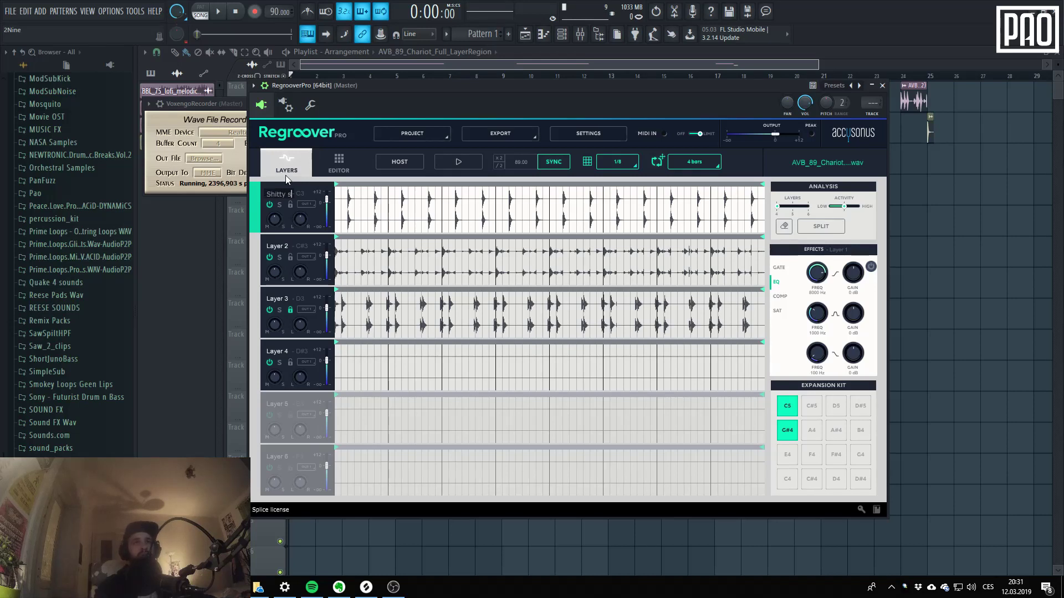
pyautogui.write('nare')
pyautogui.press('Return')
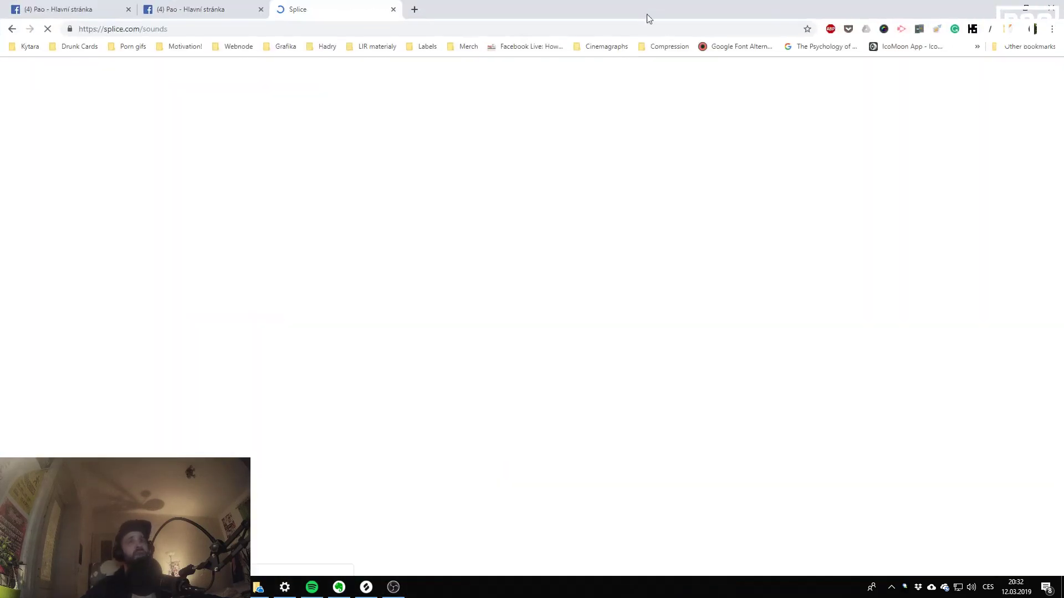
# - Open the Regroover Pro product page from Splice's Plugins section and scroll through it
pyautogui.click(251, 32)
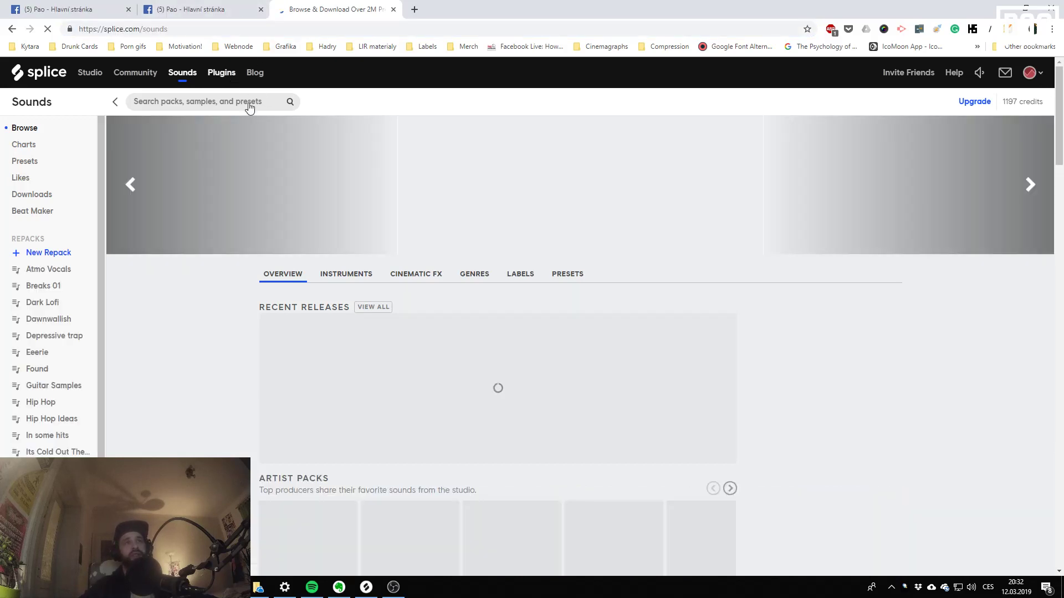
pyautogui.click(222, 73)
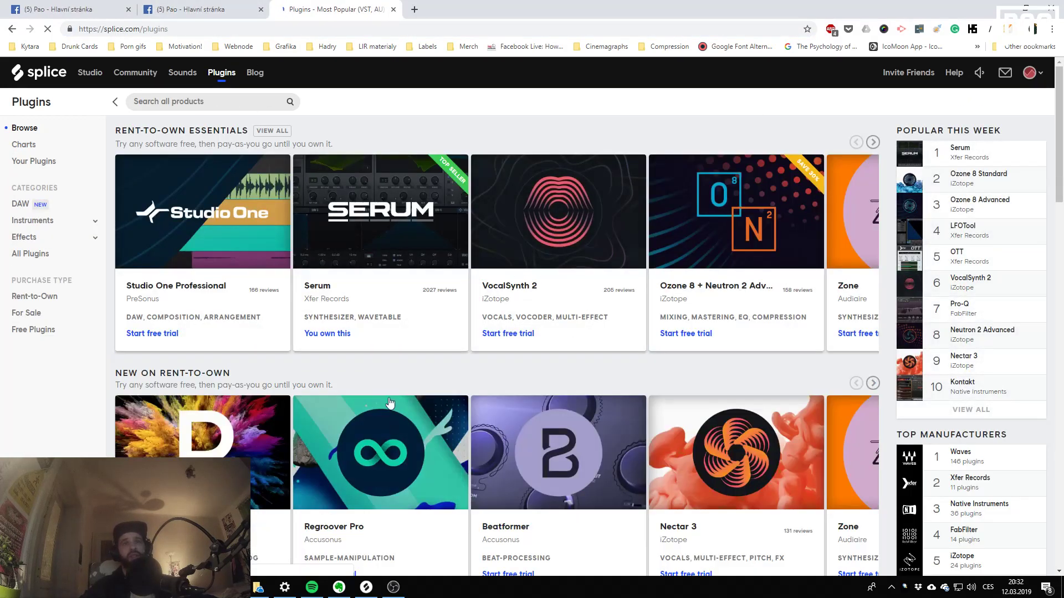
pyautogui.click(413, 405)
pyautogui.scroll(-5, 593, 387)
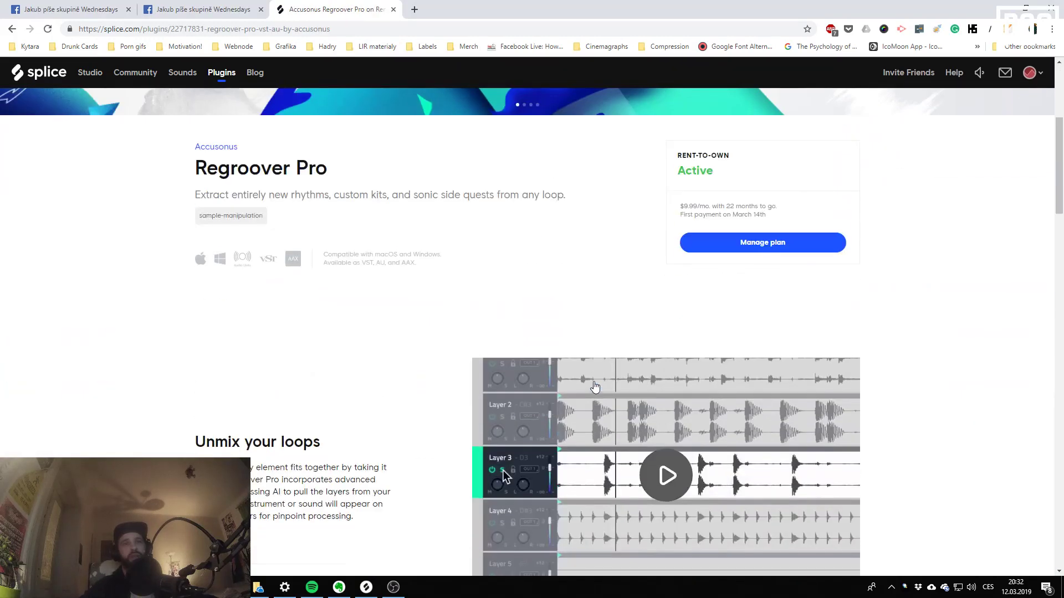
pyautogui.scroll(-15, 593, 386)
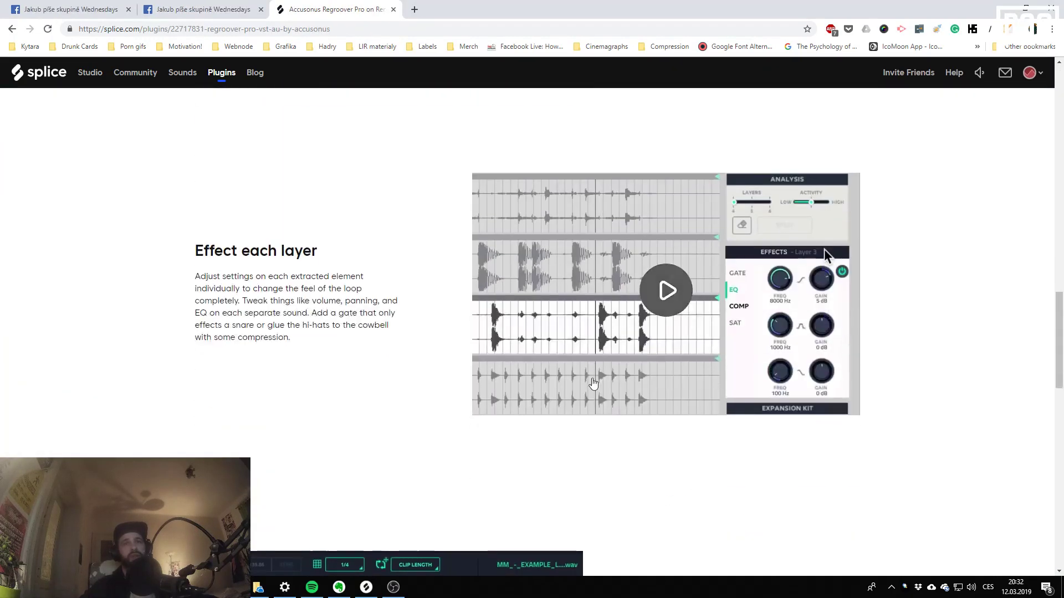
pyautogui.scroll(-7, 592, 381)
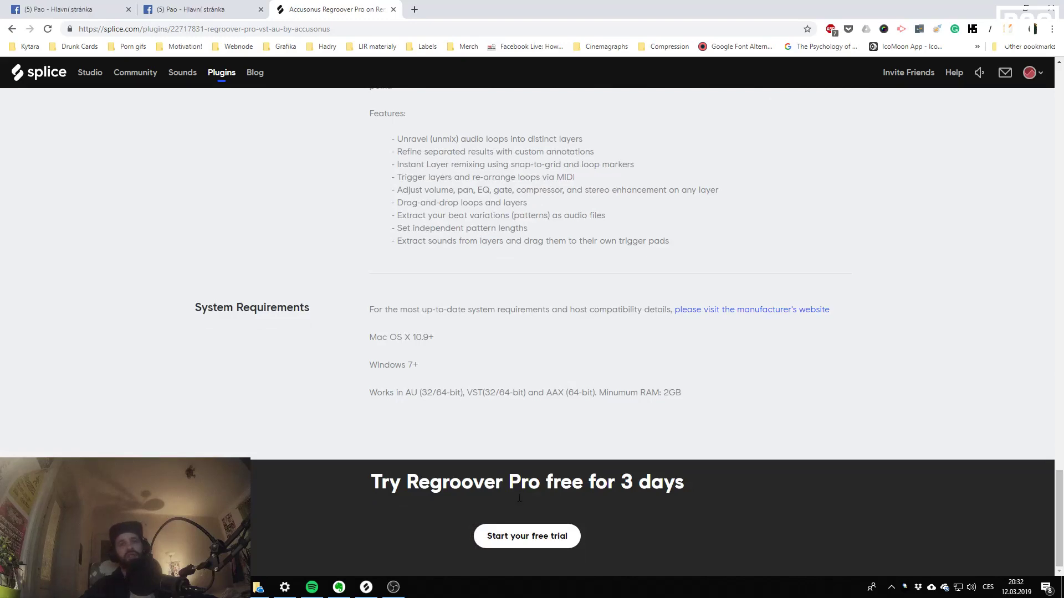
pyautogui.scroll(20, 664, 448)
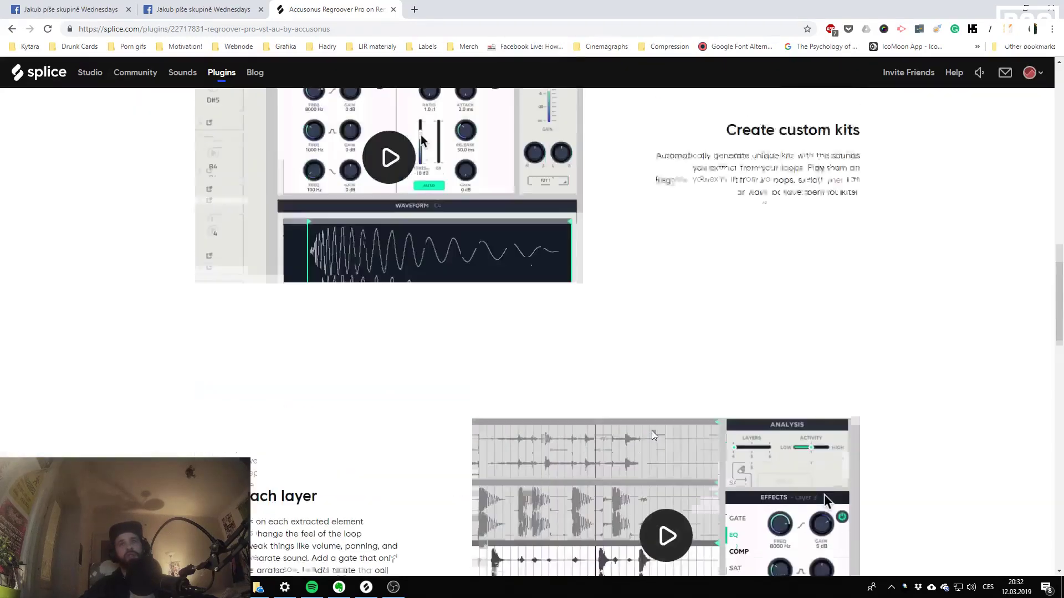
pyautogui.scroll(9, 659, 447)
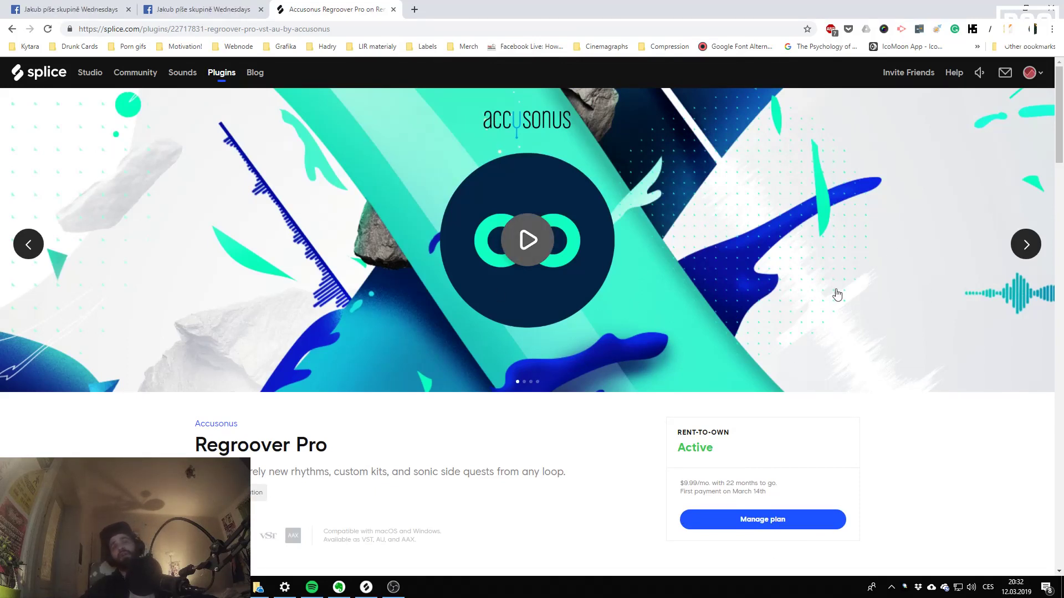
pyautogui.scroll(-1, 668, 261)
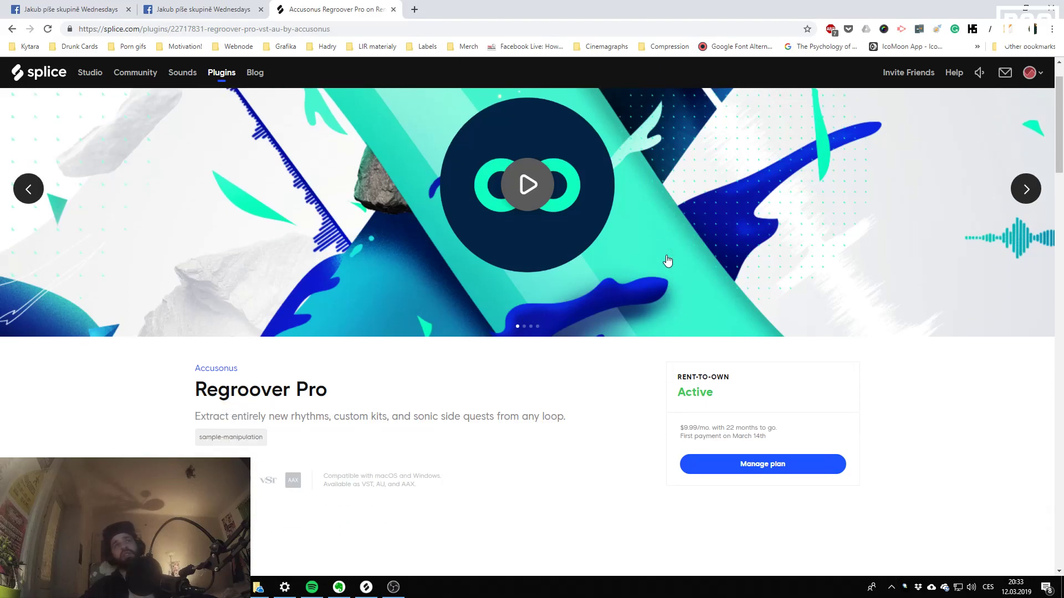
# - Close the two Facebook tabs and keep scrolling down the Regroover Pro page
pyautogui.middleClick(233, 7)
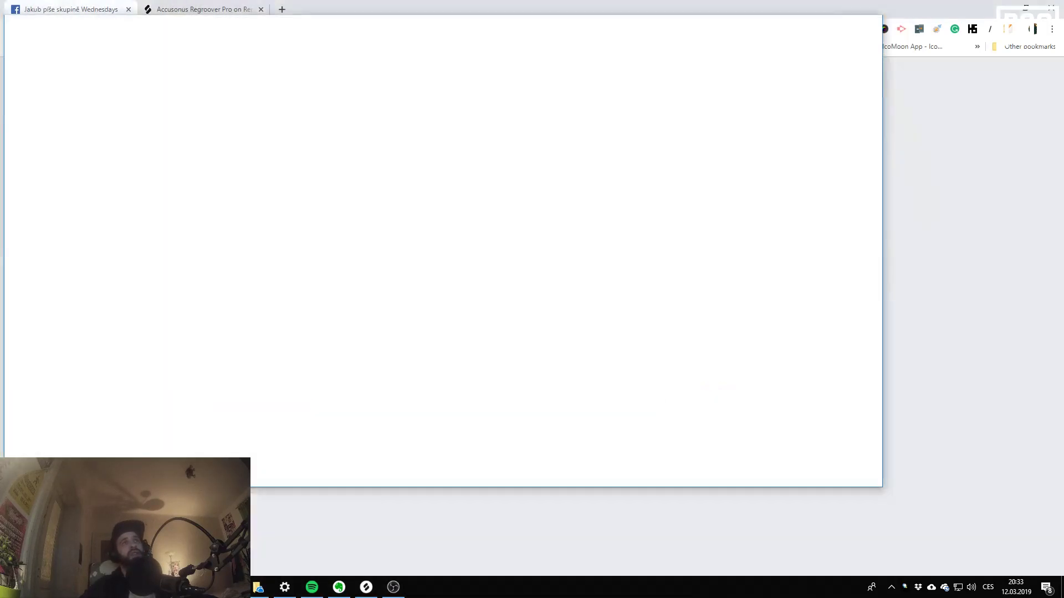
pyautogui.middleClick(66, 11)
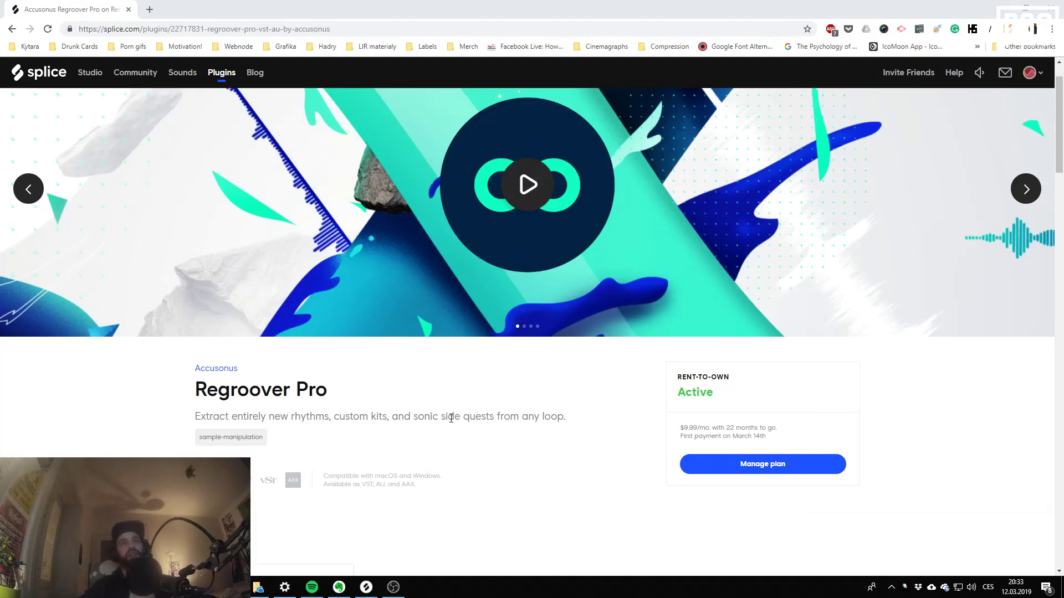
pyautogui.scroll(-5, 774, 478)
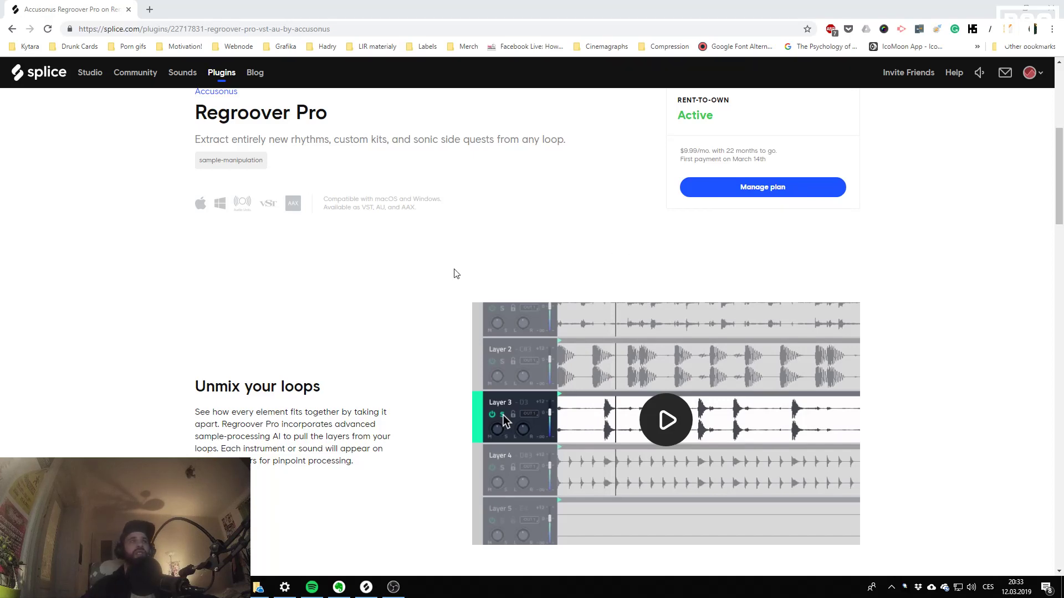
pyautogui.scroll(-7, 450, 270)
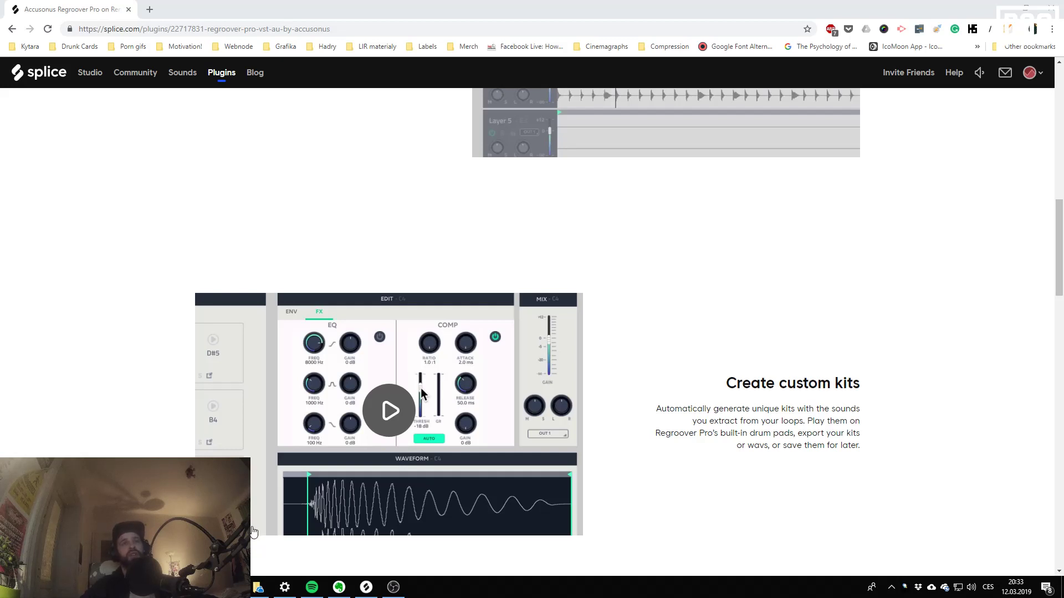
pyautogui.hotkey('alt', 'Tab')
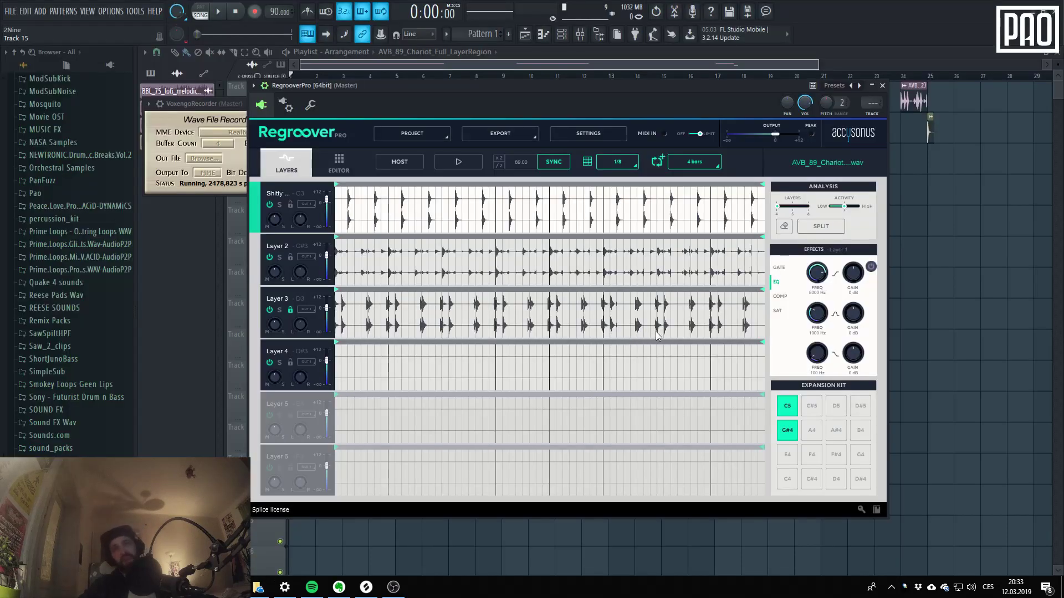